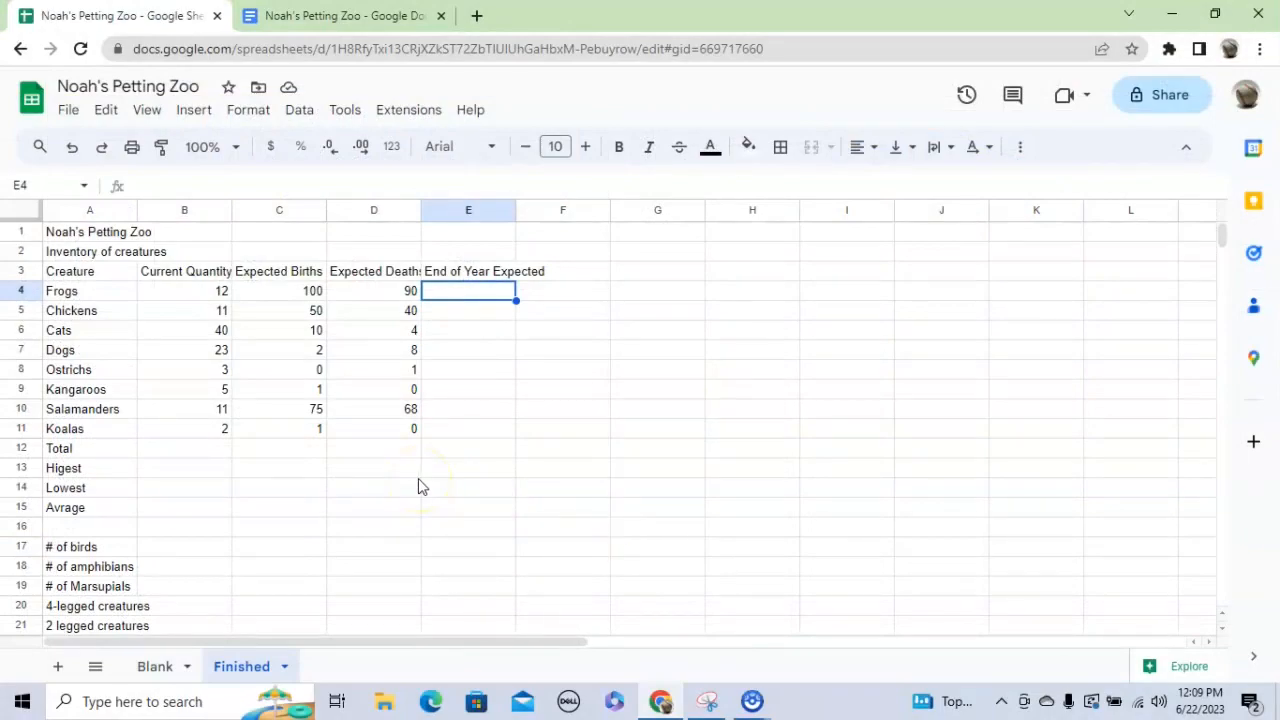
- Calculate End of Year Expected for Frogs in E4 with =B4+C4-D4, dismiss the suggested autofill, and fill the formula down to E11
text(=)
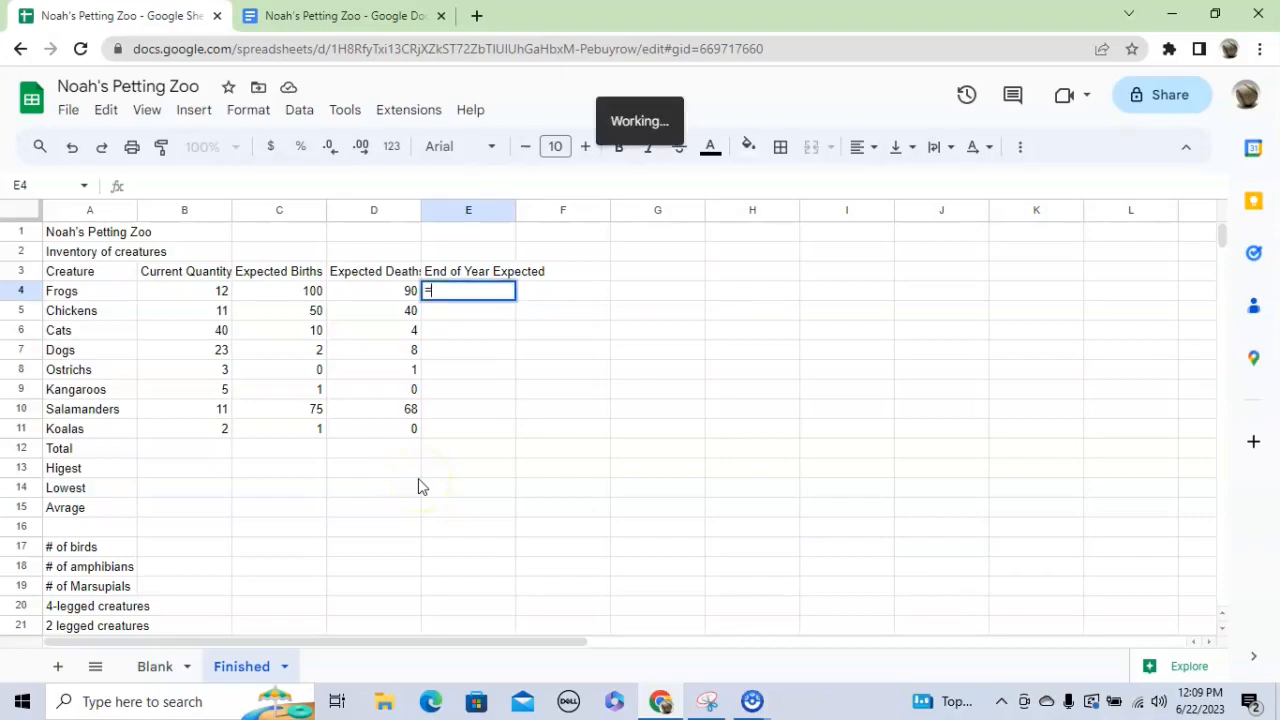
click(215, 293)
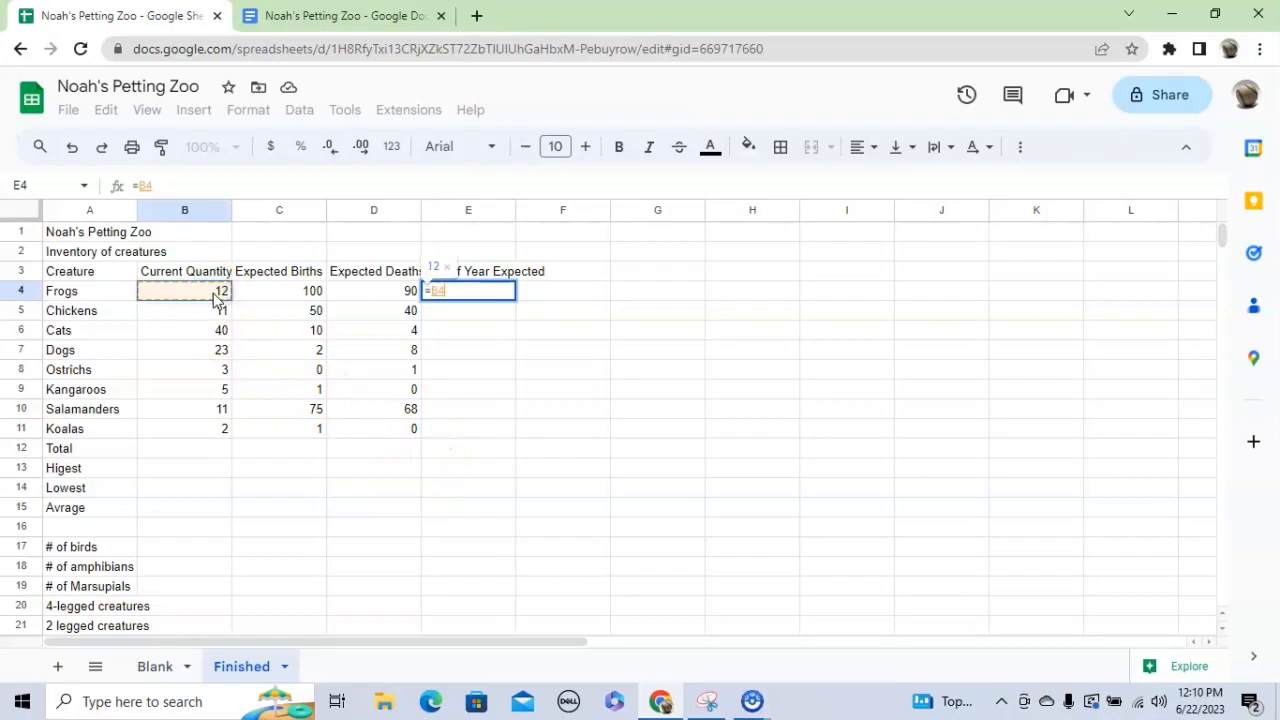
text(+)
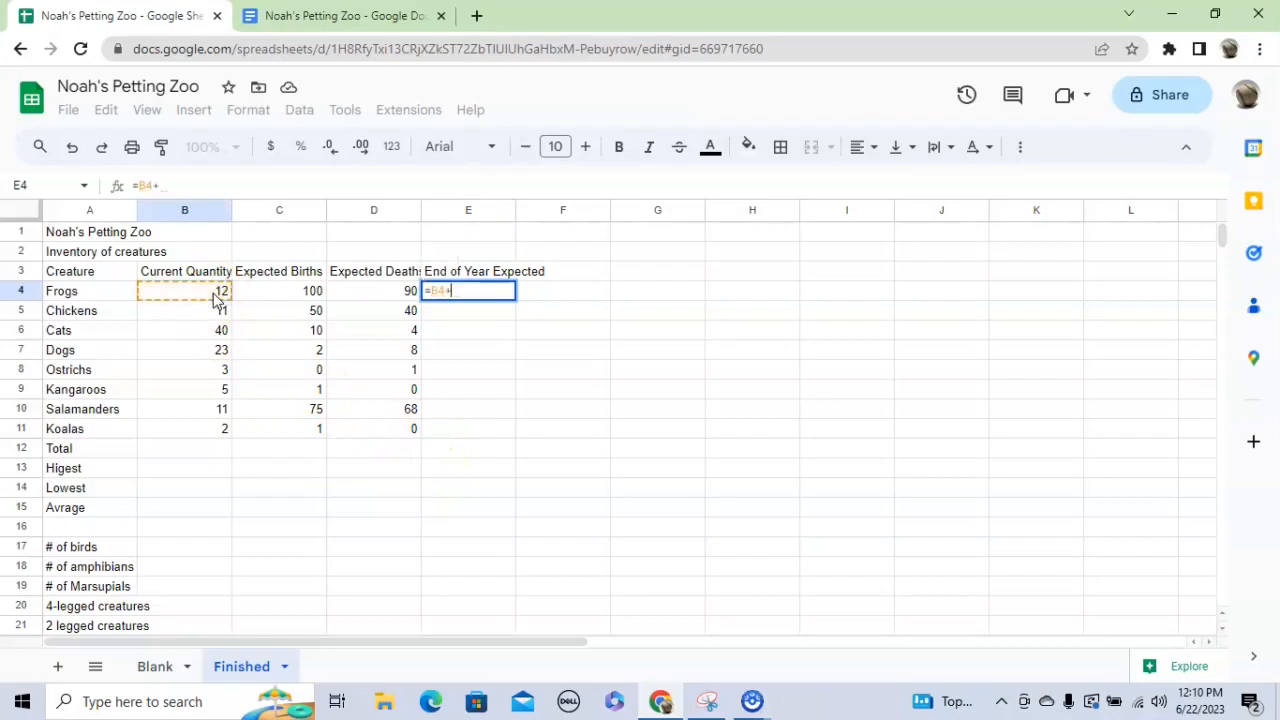
click(280, 300)
text(-)
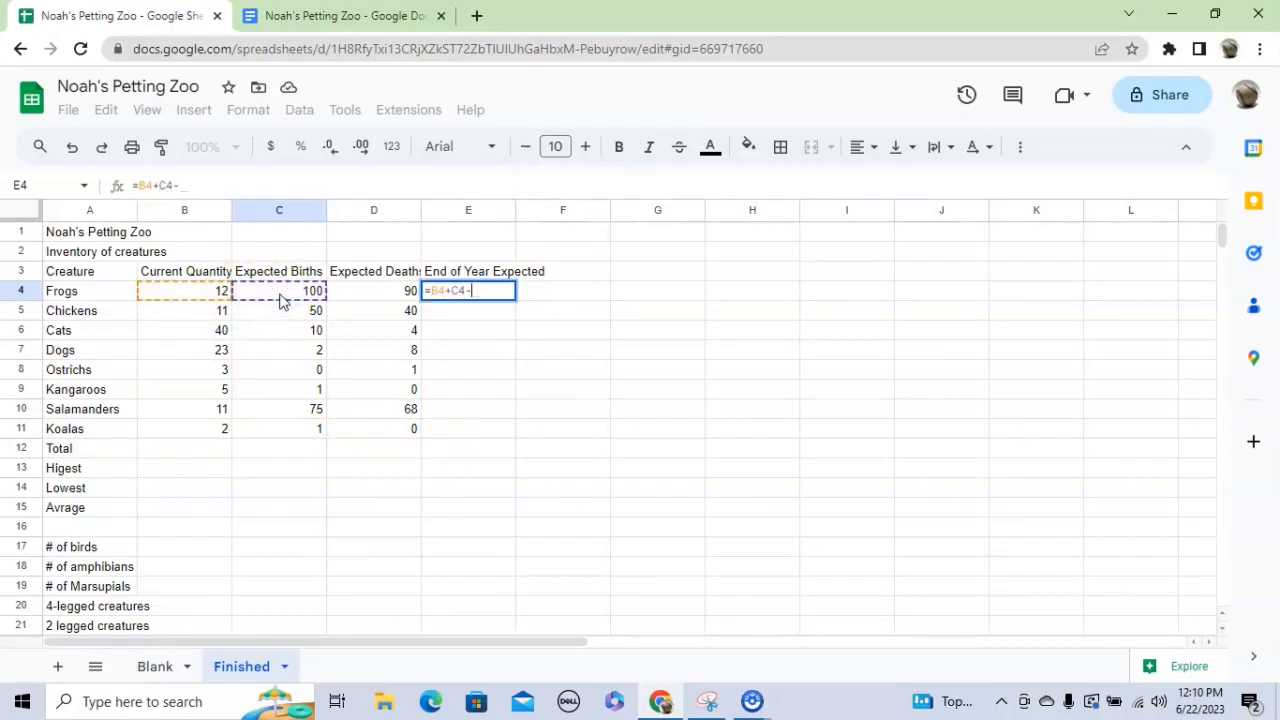
click(365, 291)
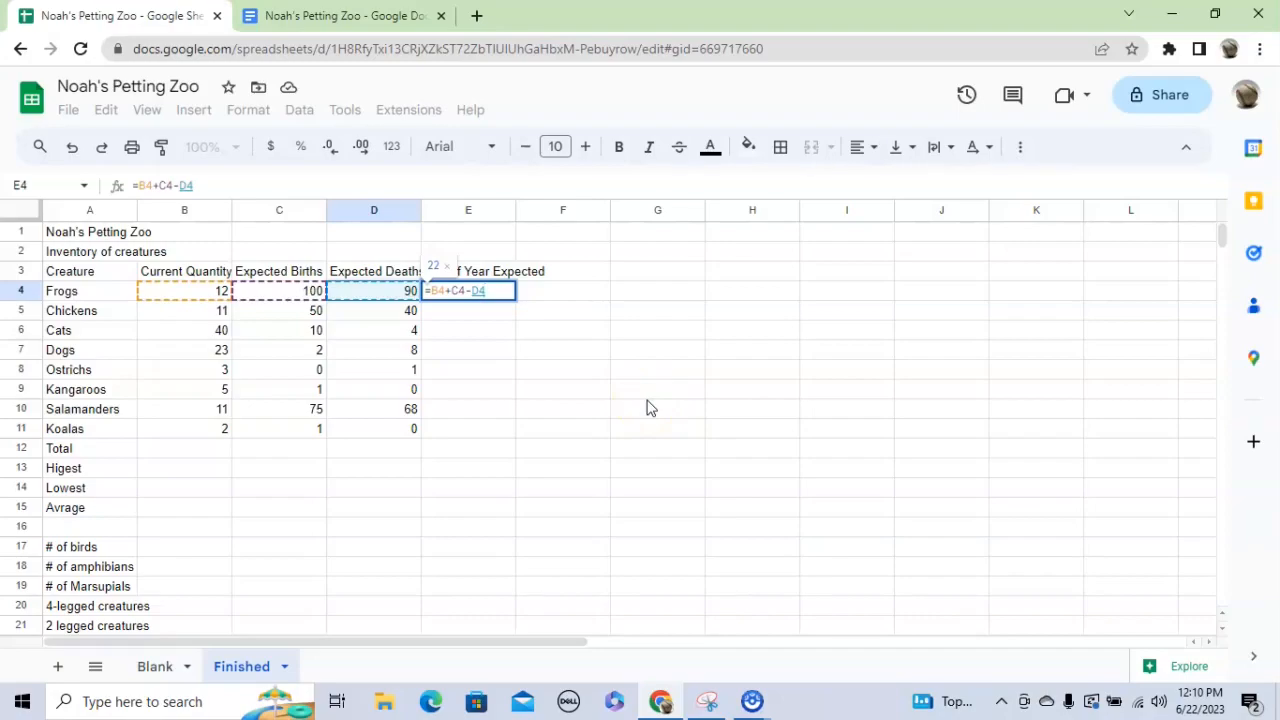
key(Return)
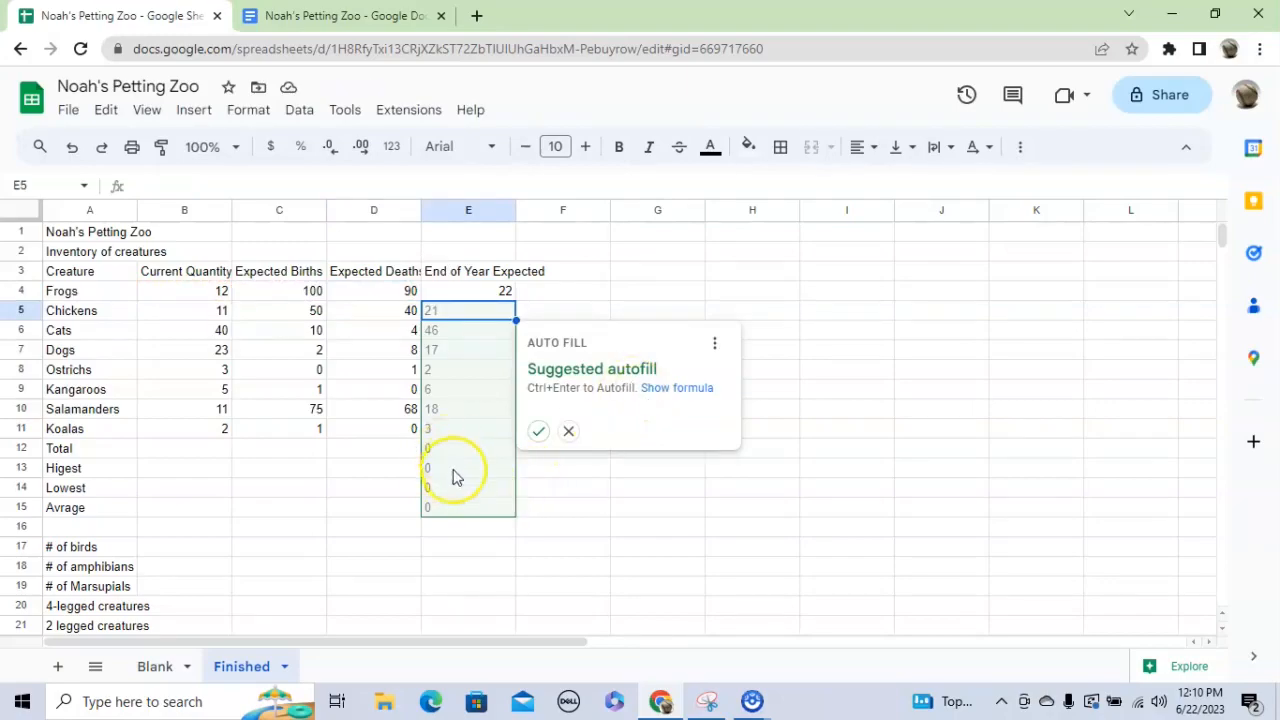
click(570, 434)
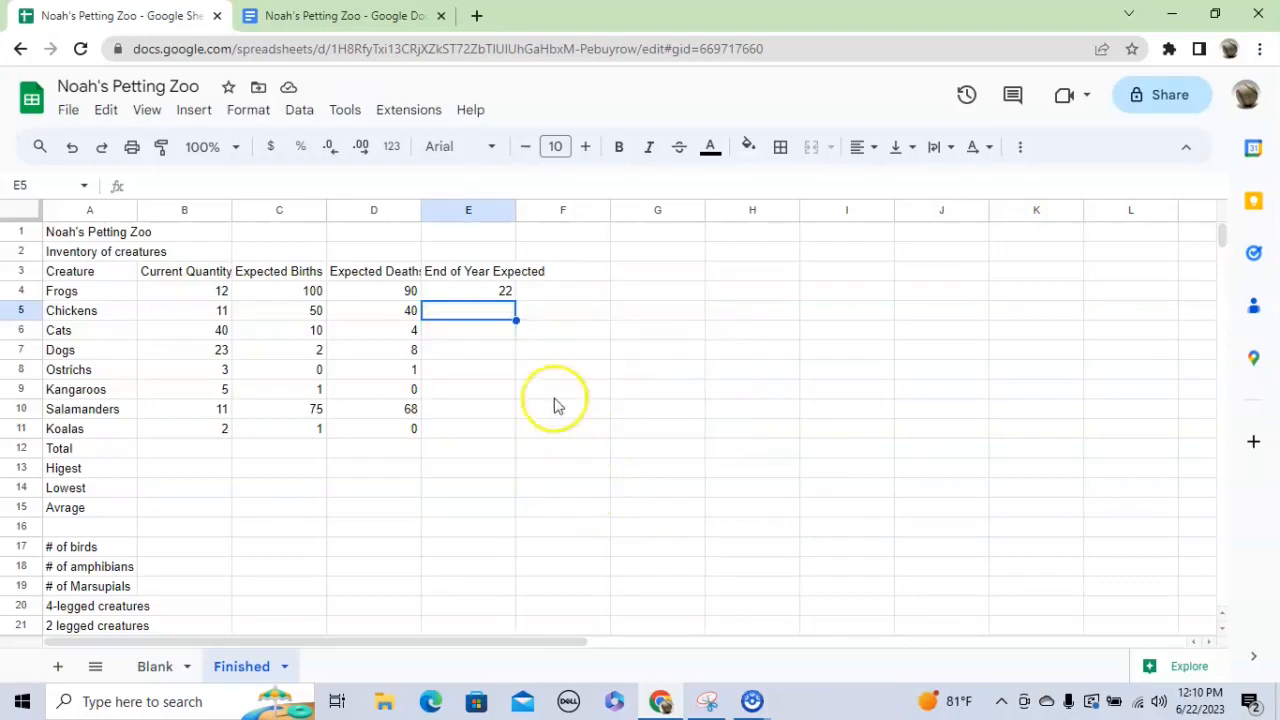
click(470, 293)
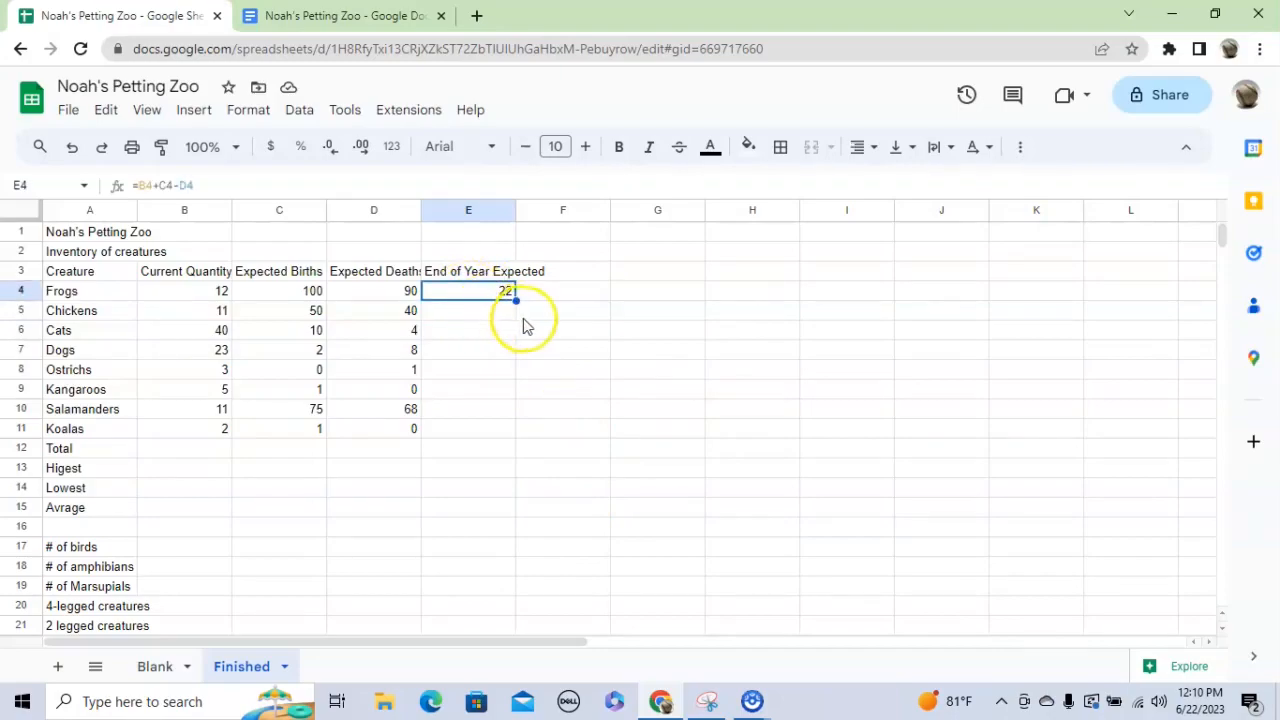
drag(514, 297, 504, 427)
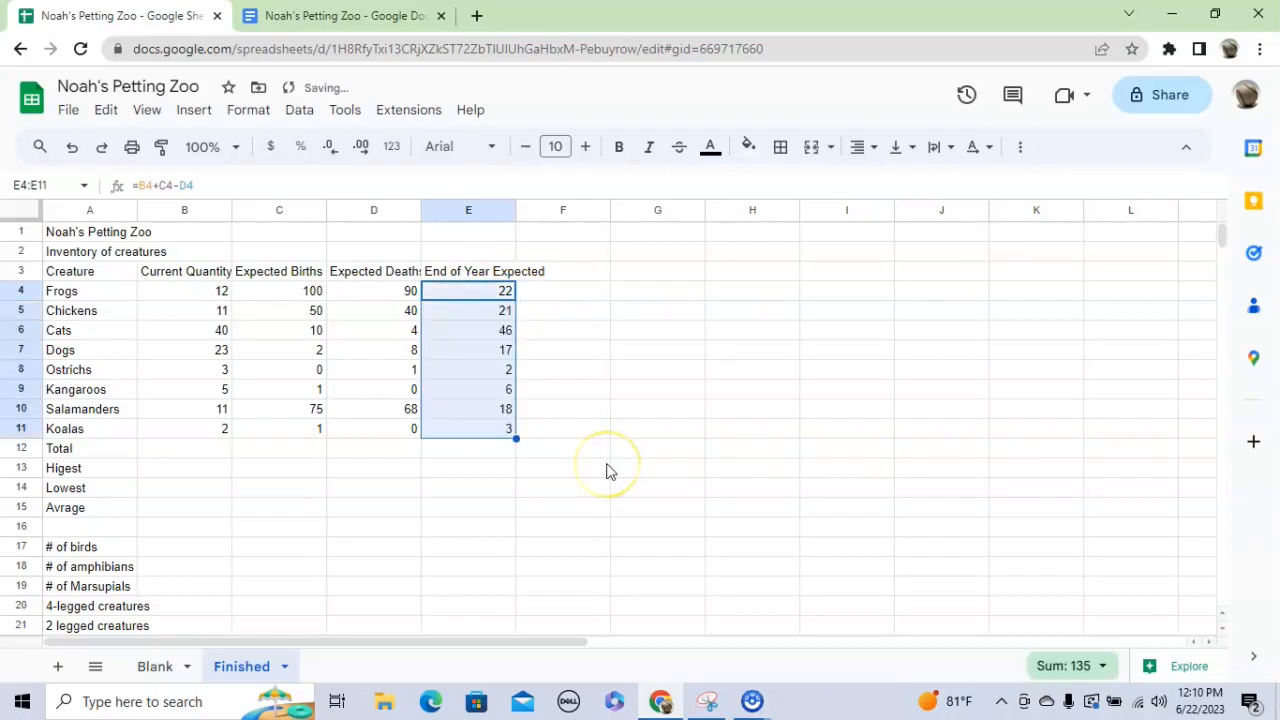
- Total the Current Quantity column in B12 with =SUM(B4:B11) and reject the suggested autofill
click(204, 455)
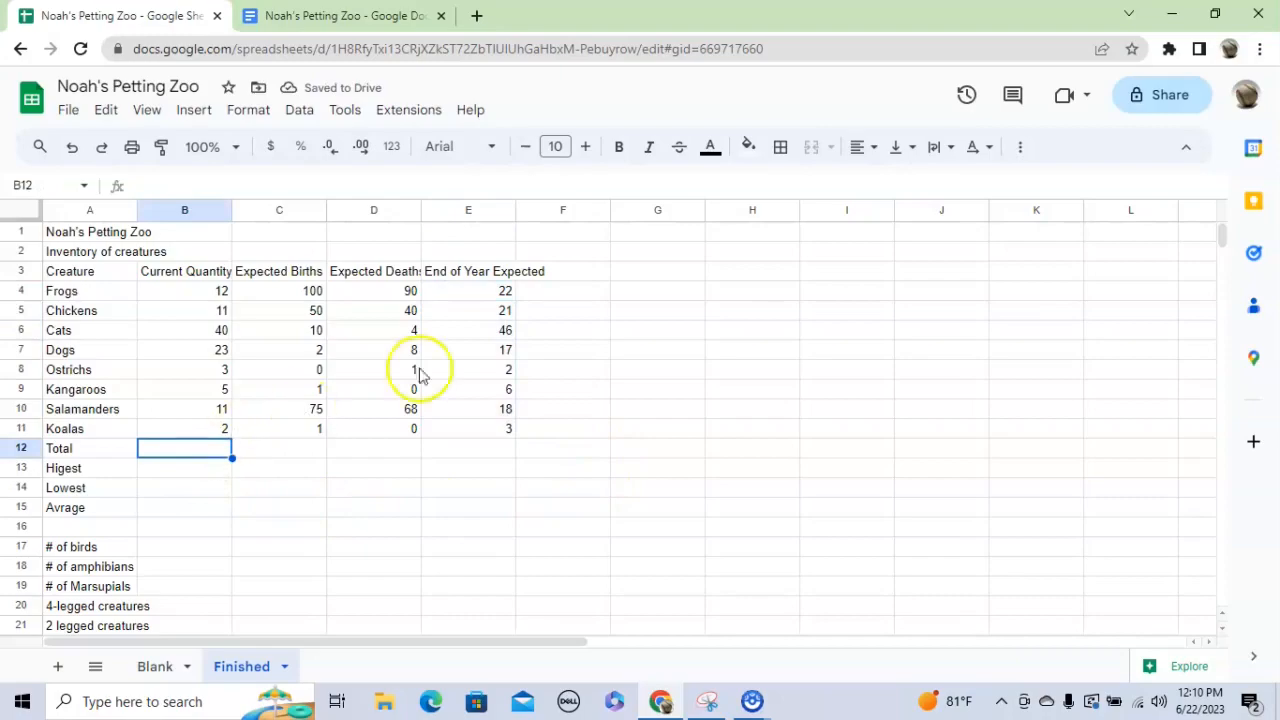
click(1018, 150)
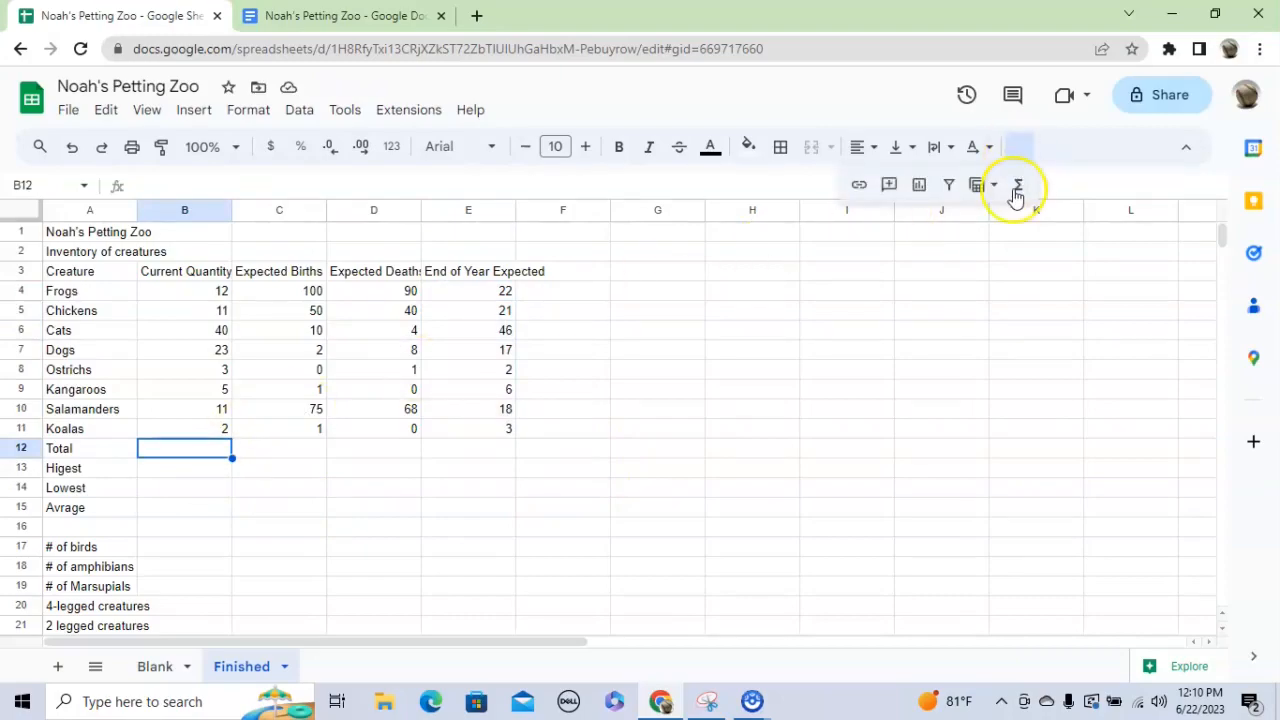
click(1018, 185)
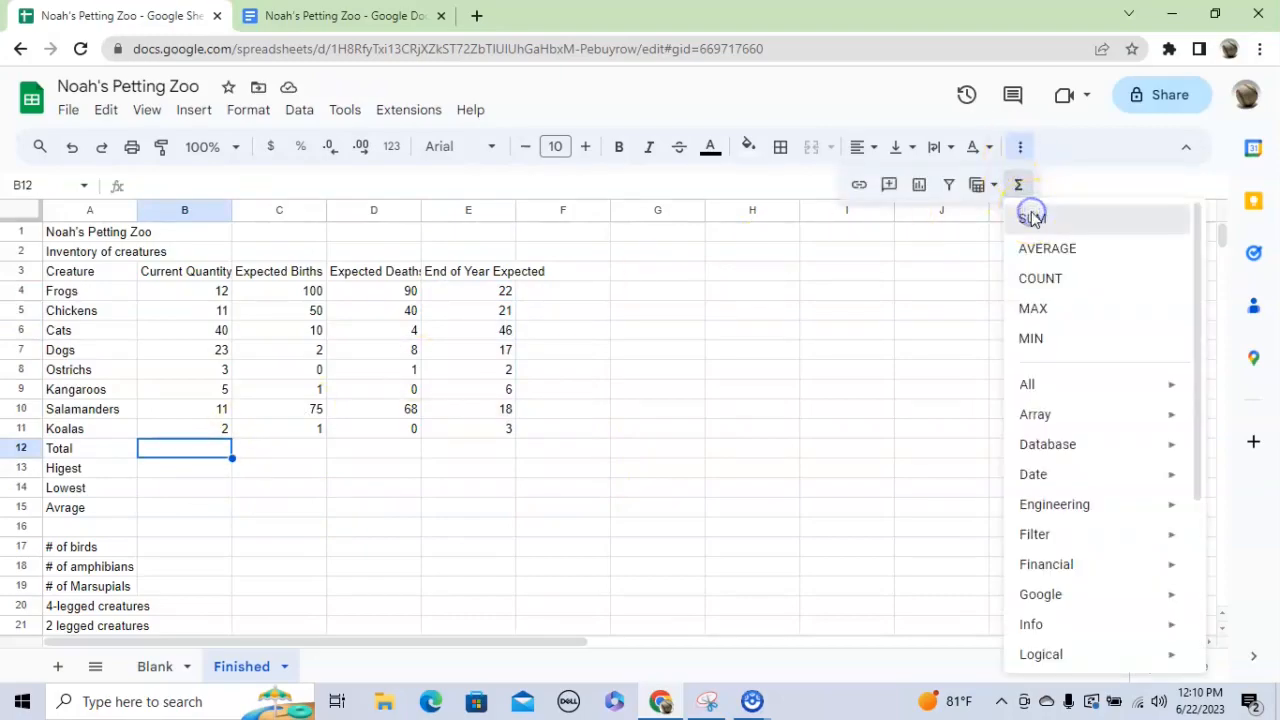
click(1032, 219)
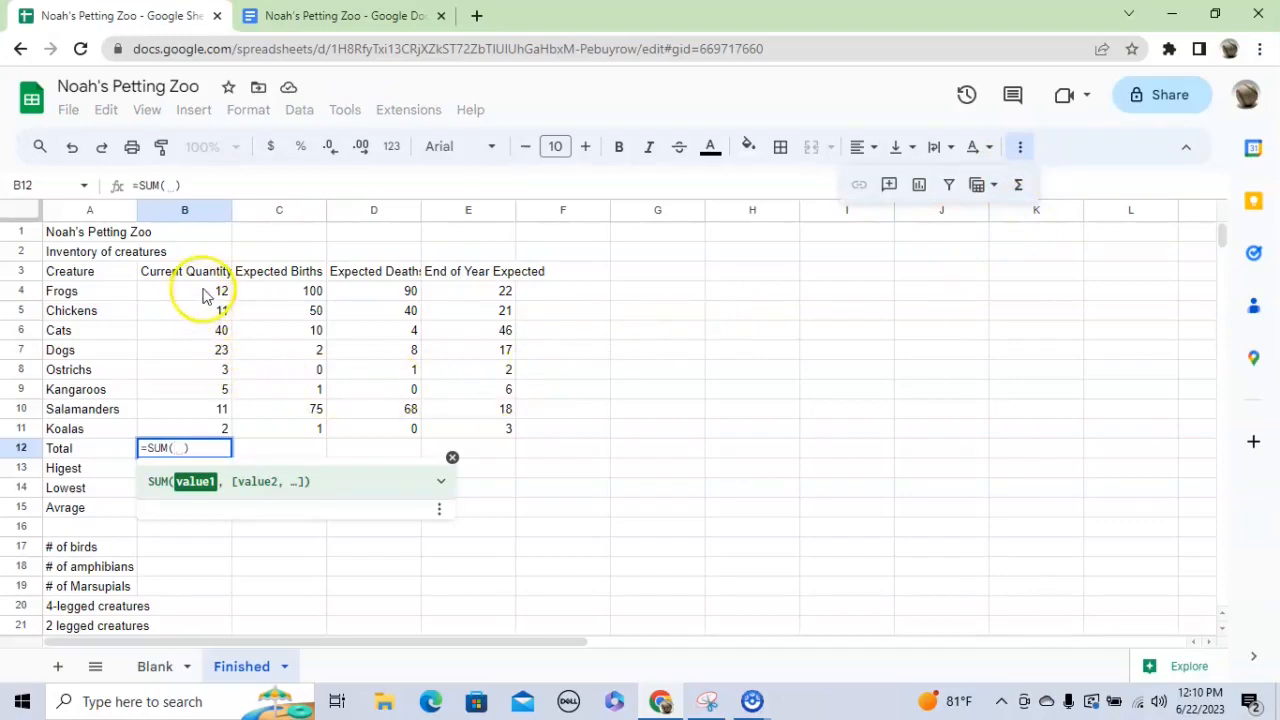
drag(217, 290, 187, 432)
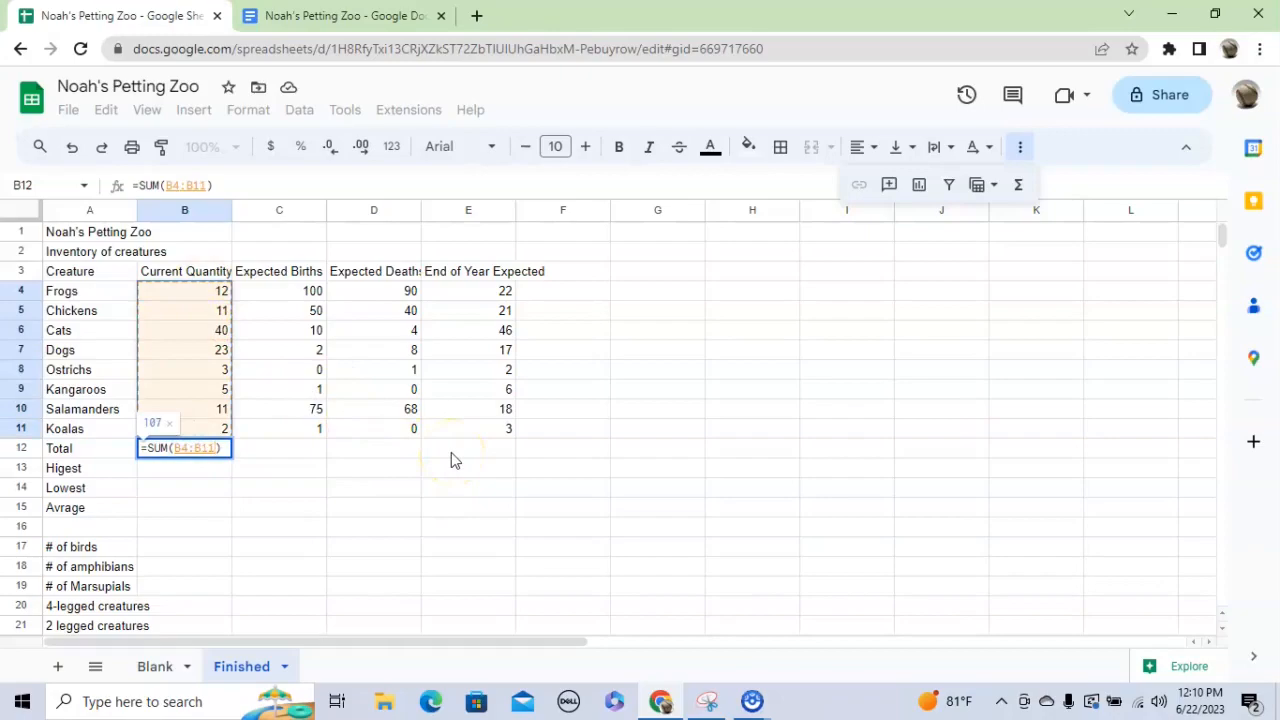
key(Return)
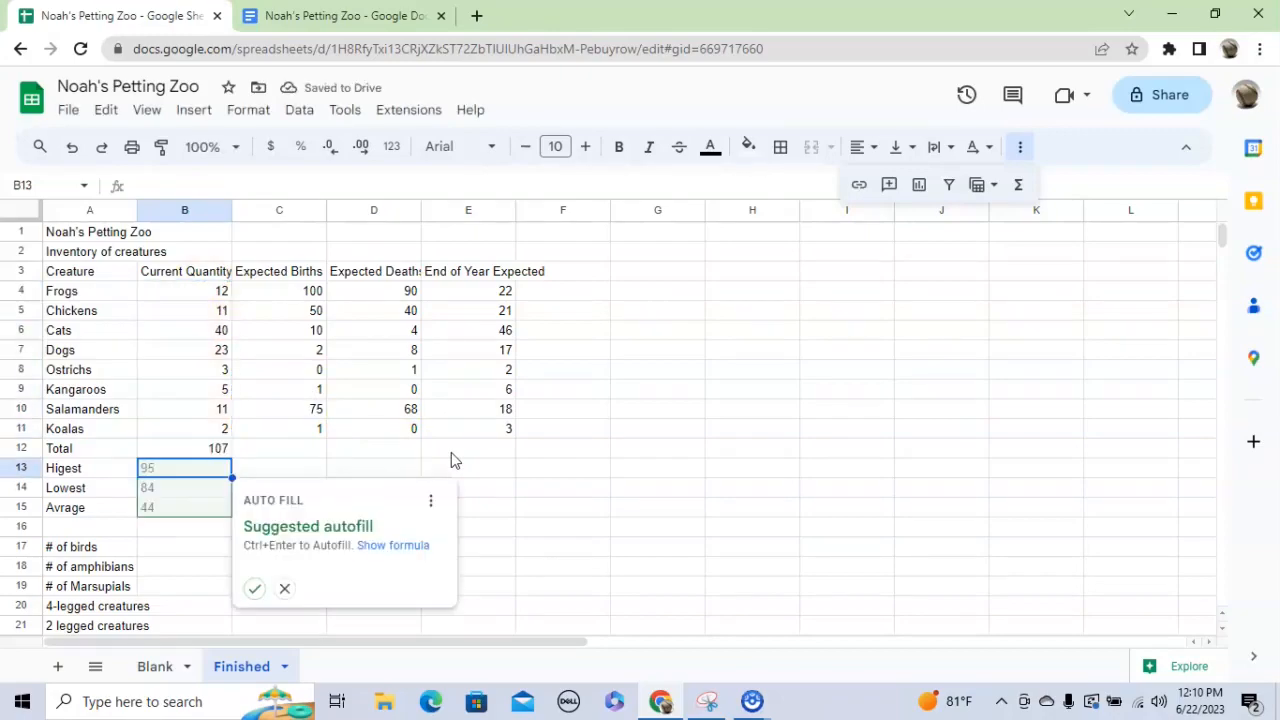
click(284, 589)
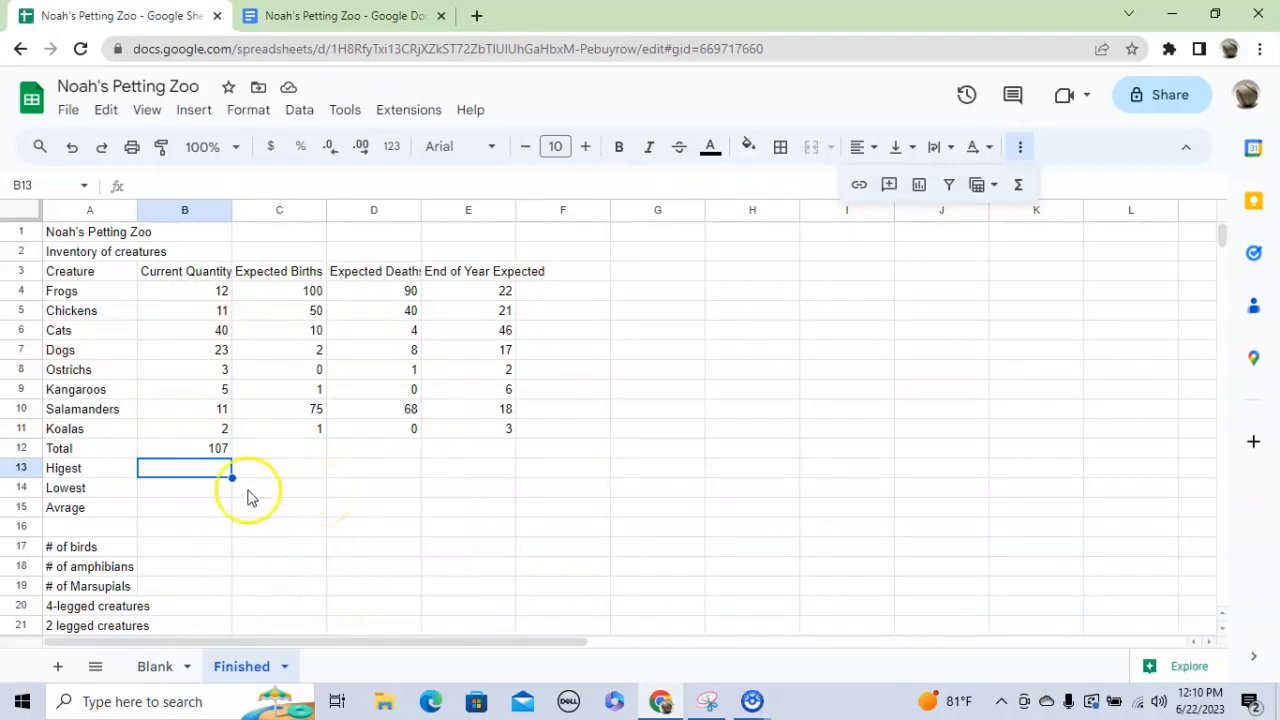
- Correct the spelling of the row label in A13 to "Highest"
click(68, 470)
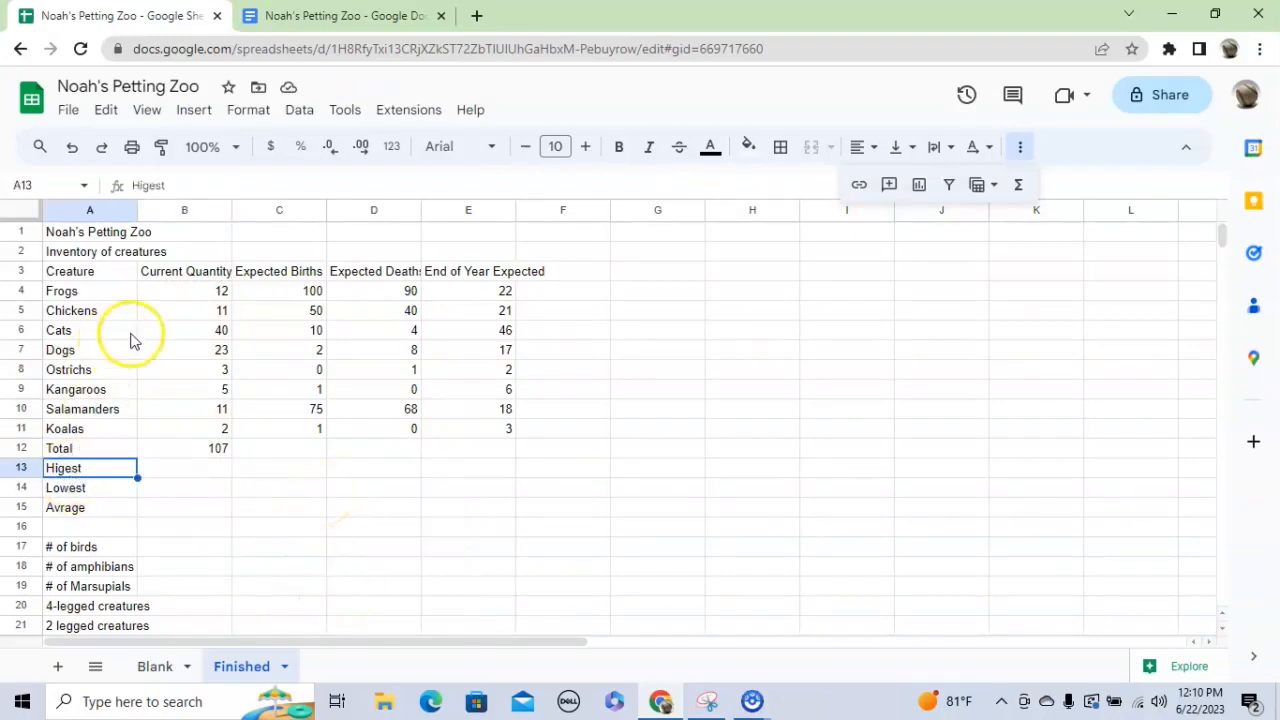
double_click(62, 467)
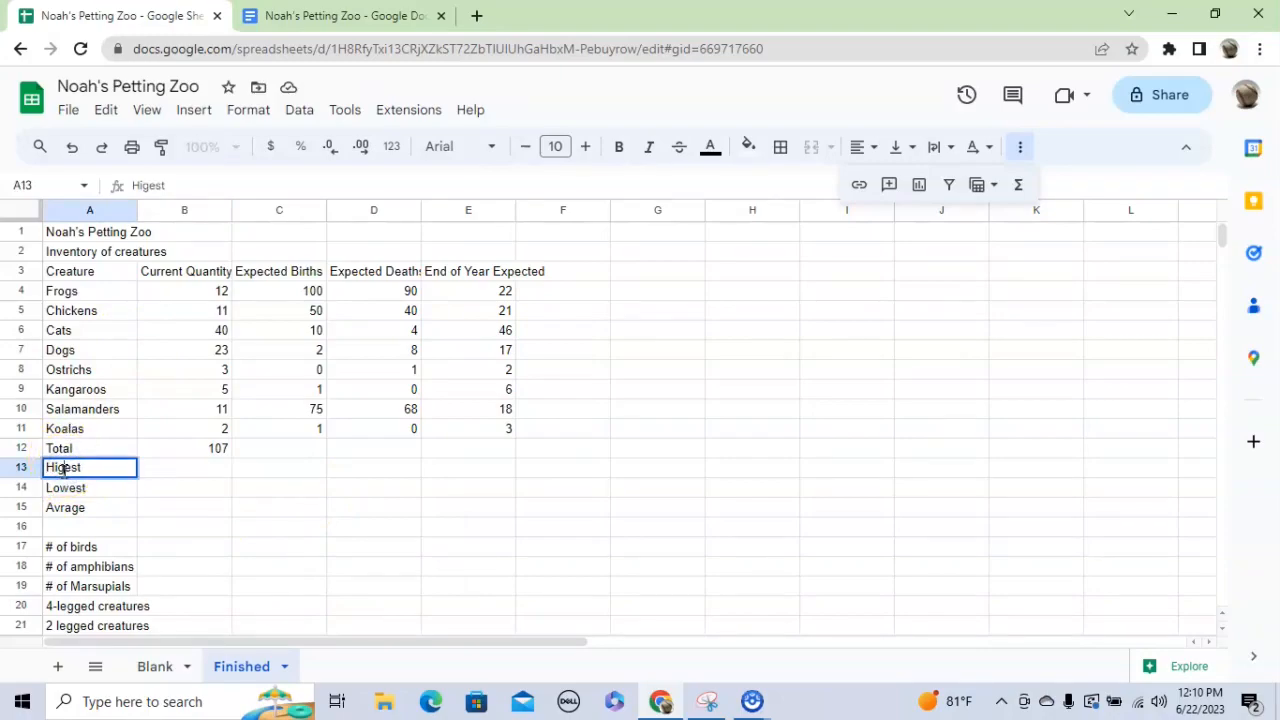
click(95, 467)
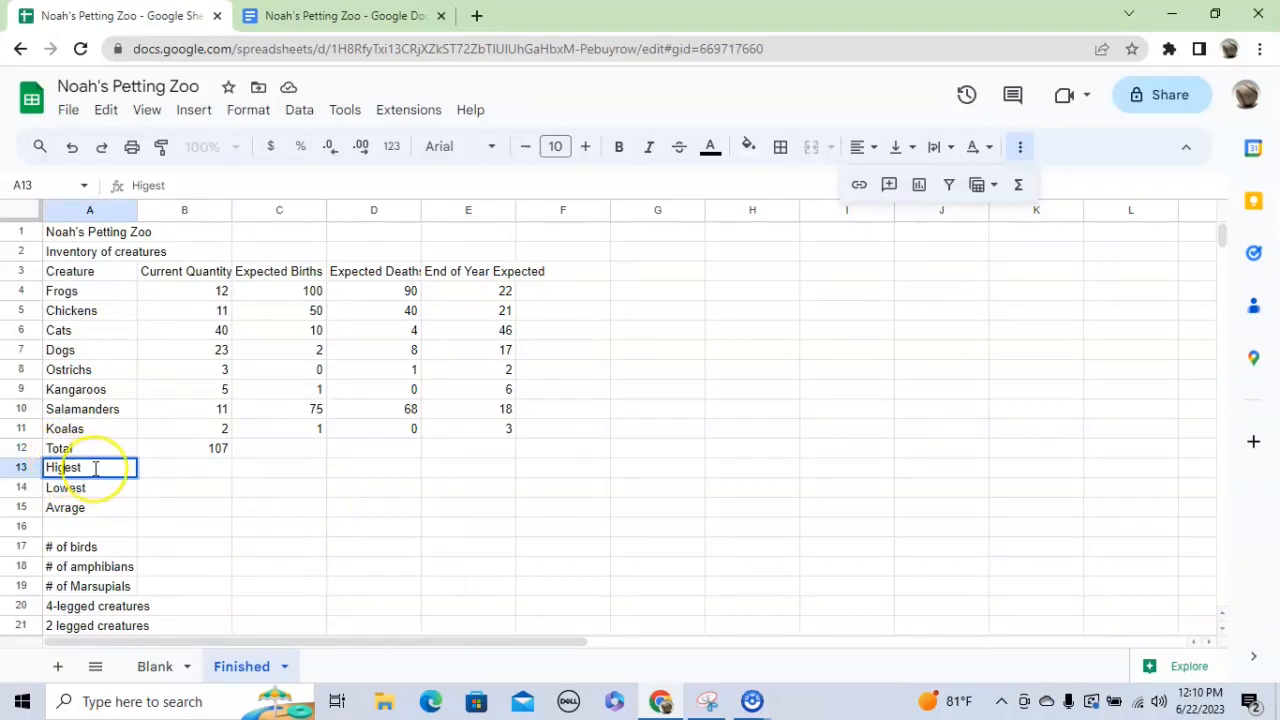
key(Return)
- Find the highest Current Quantity in B13 with the formula =MAX(B4:B11)
click(207, 466)
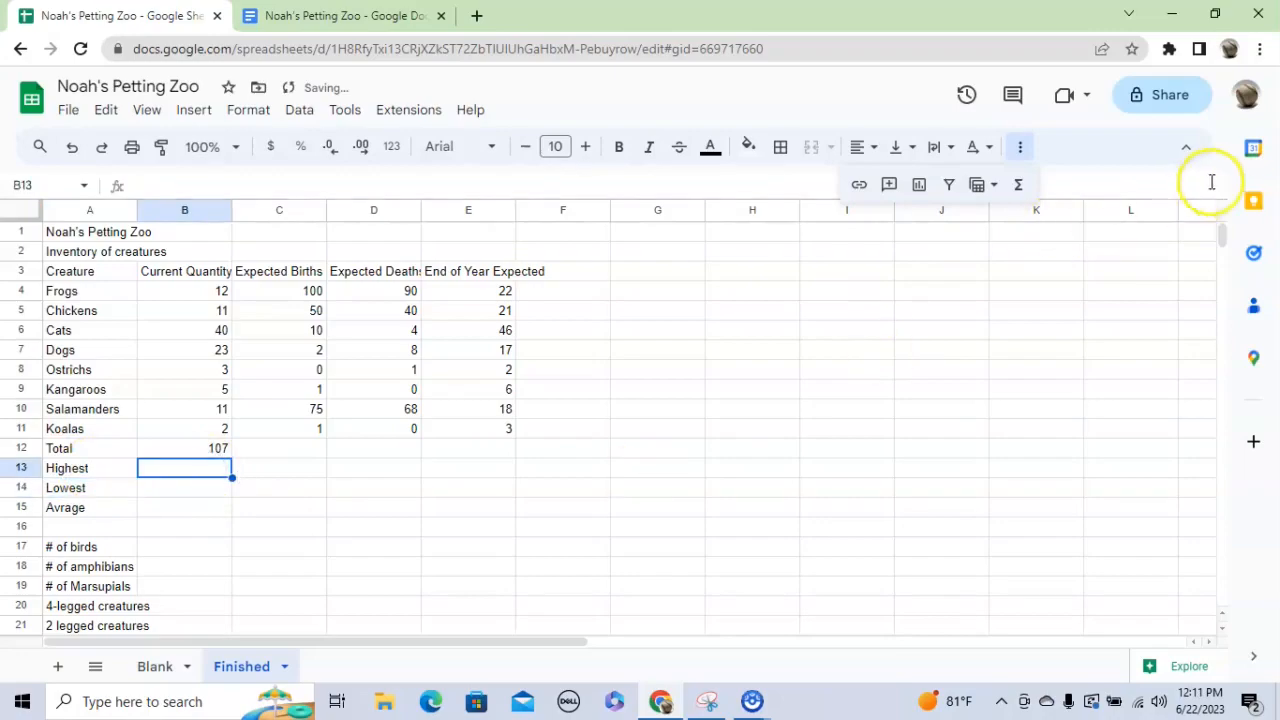
click(1018, 184)
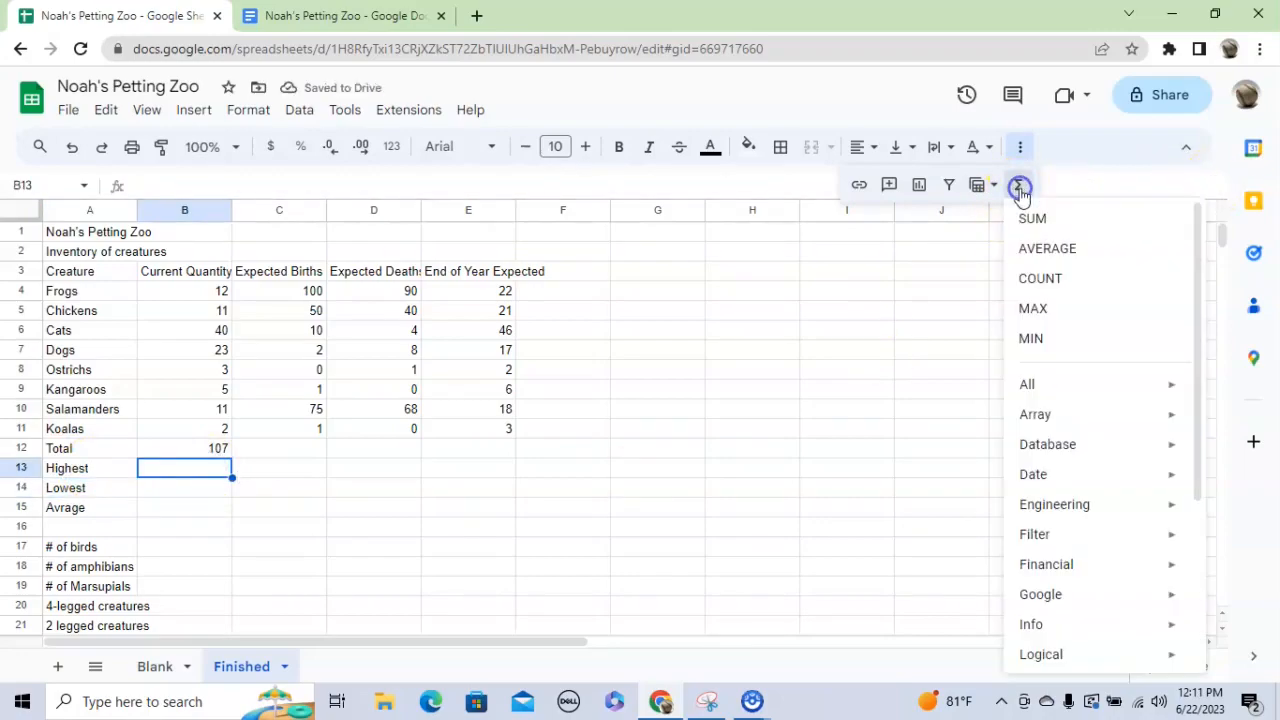
click(1033, 310)
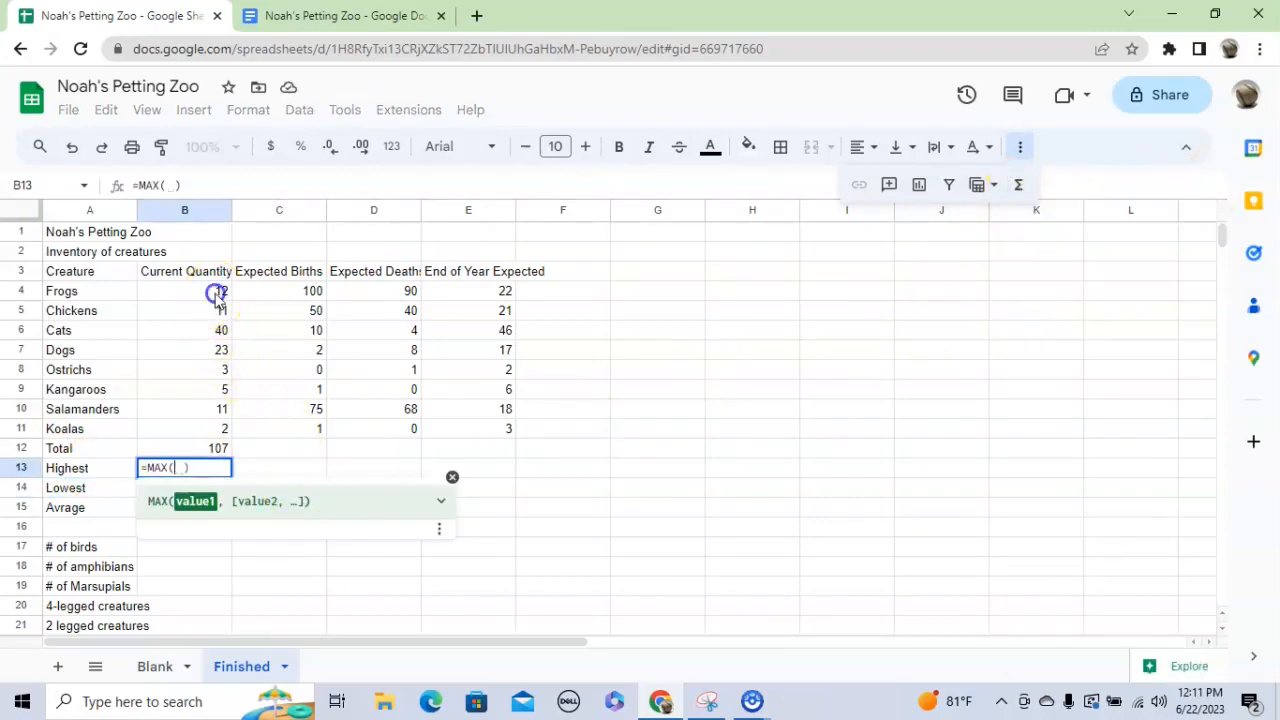
drag(218, 291, 196, 432)
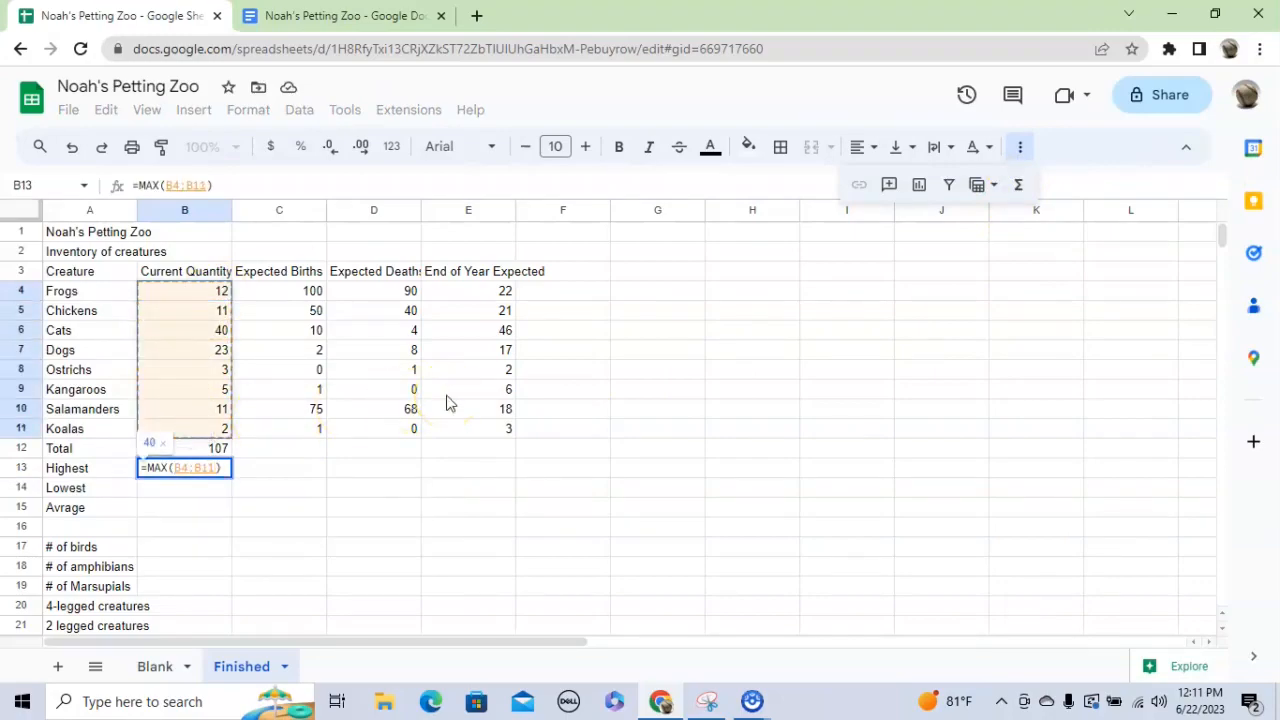
key(Return)
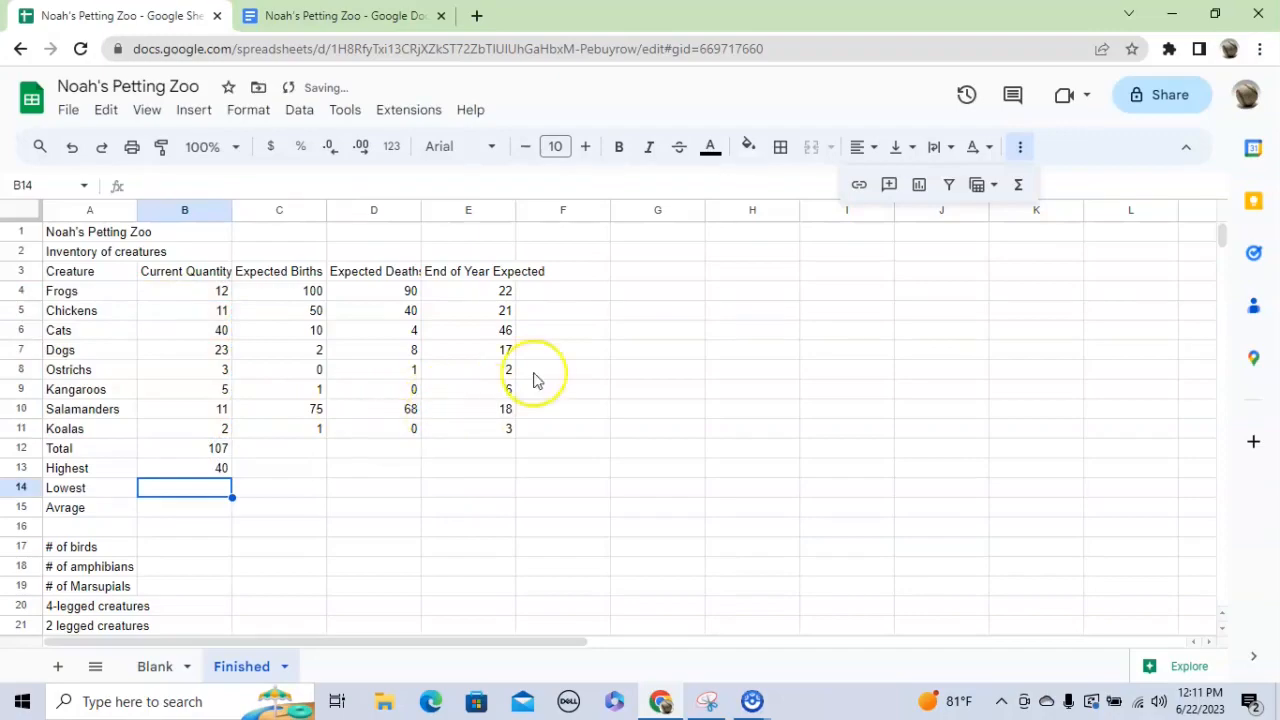
- Find the lowest Current Quantity in B14 with the formula =MIN(B4:B11)
click(1017, 190)
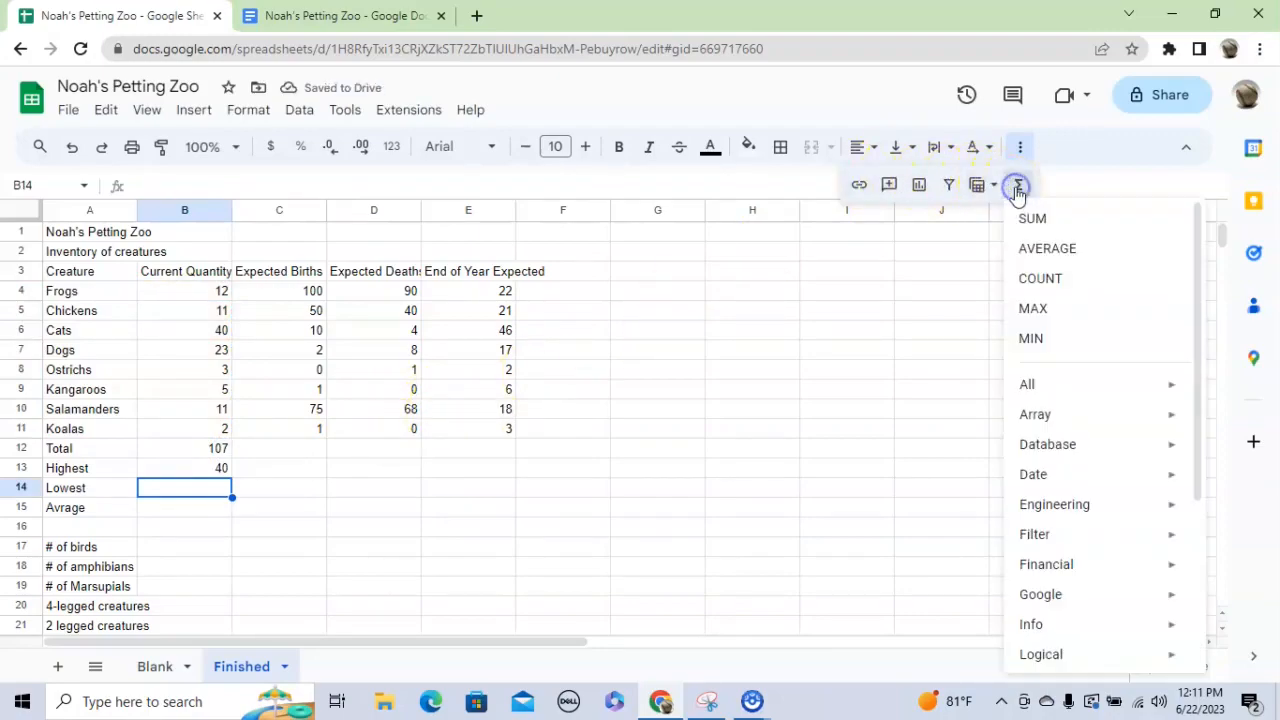
click(1030, 337)
drag(217, 291, 207, 434)
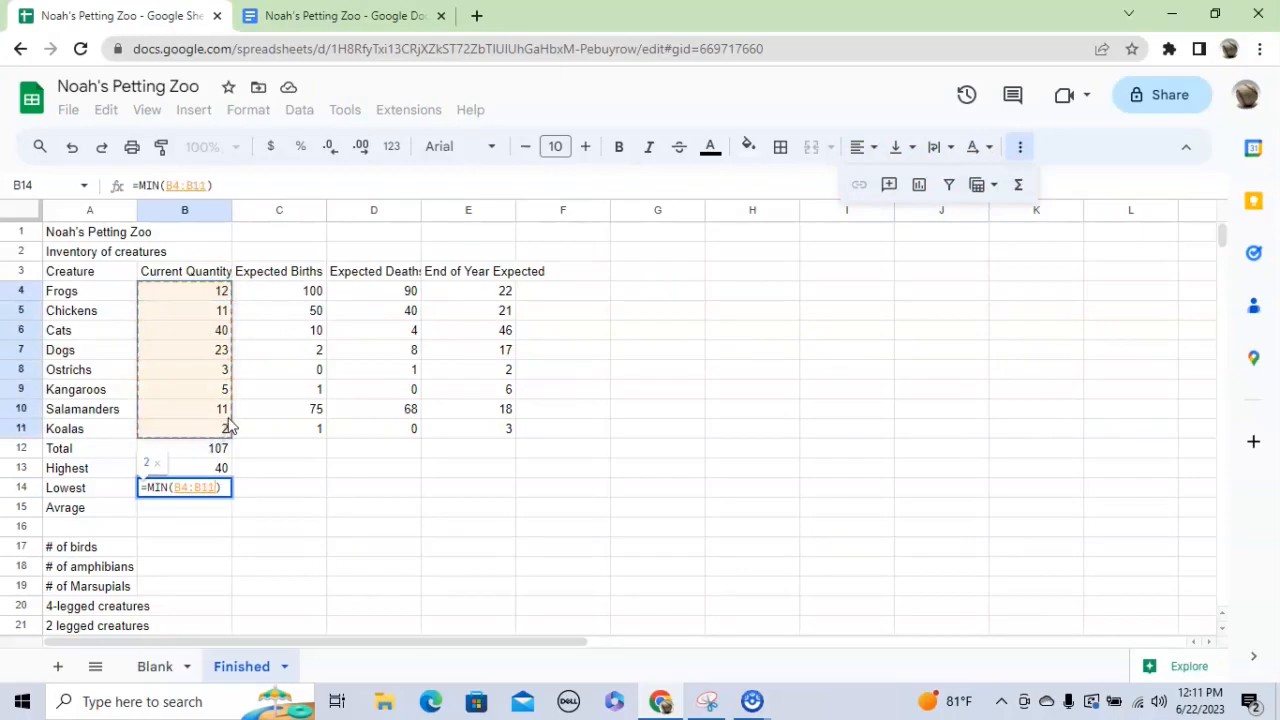
key(Return)
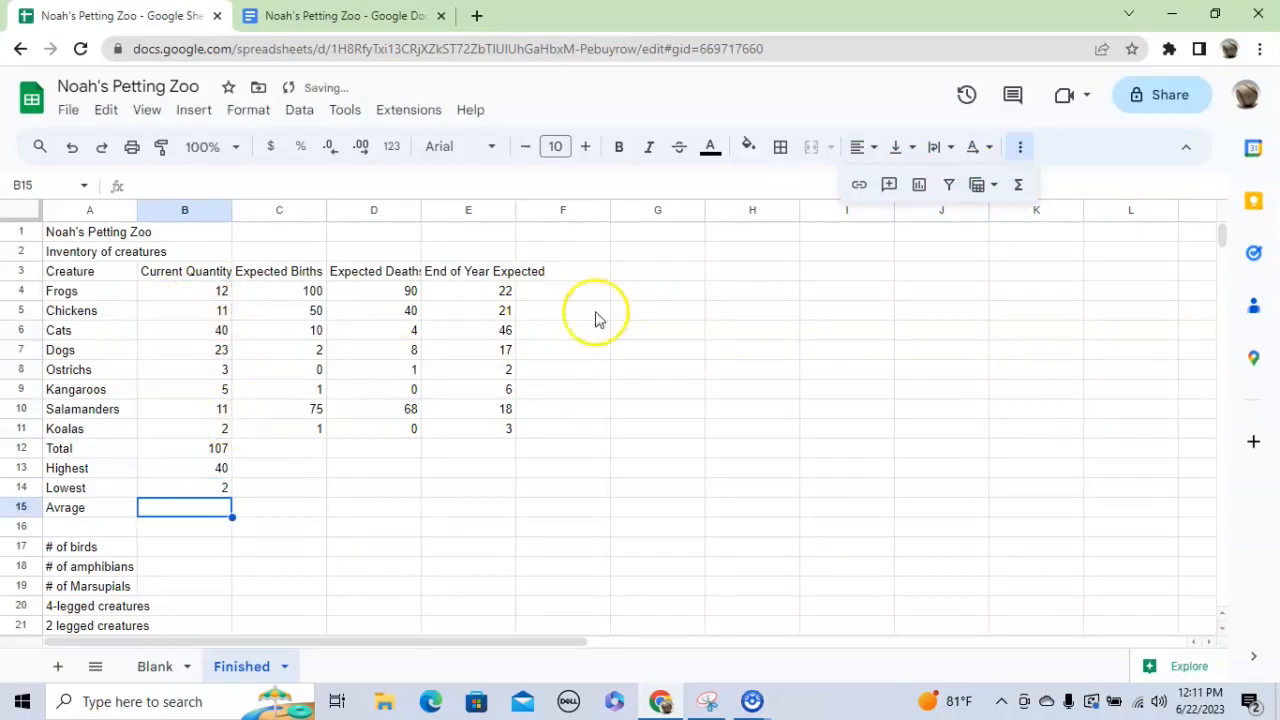
- Correct the spelling of the row label in A15 to "Average"
click(82, 506)
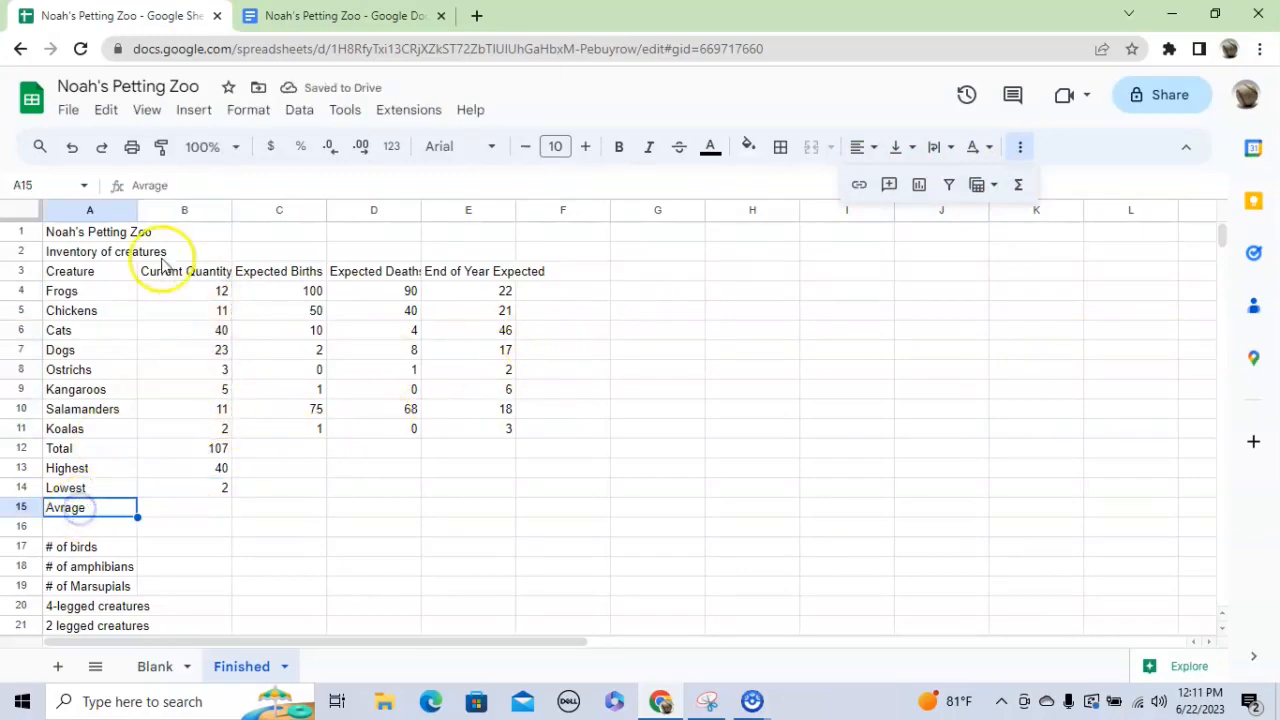
click(175, 184)
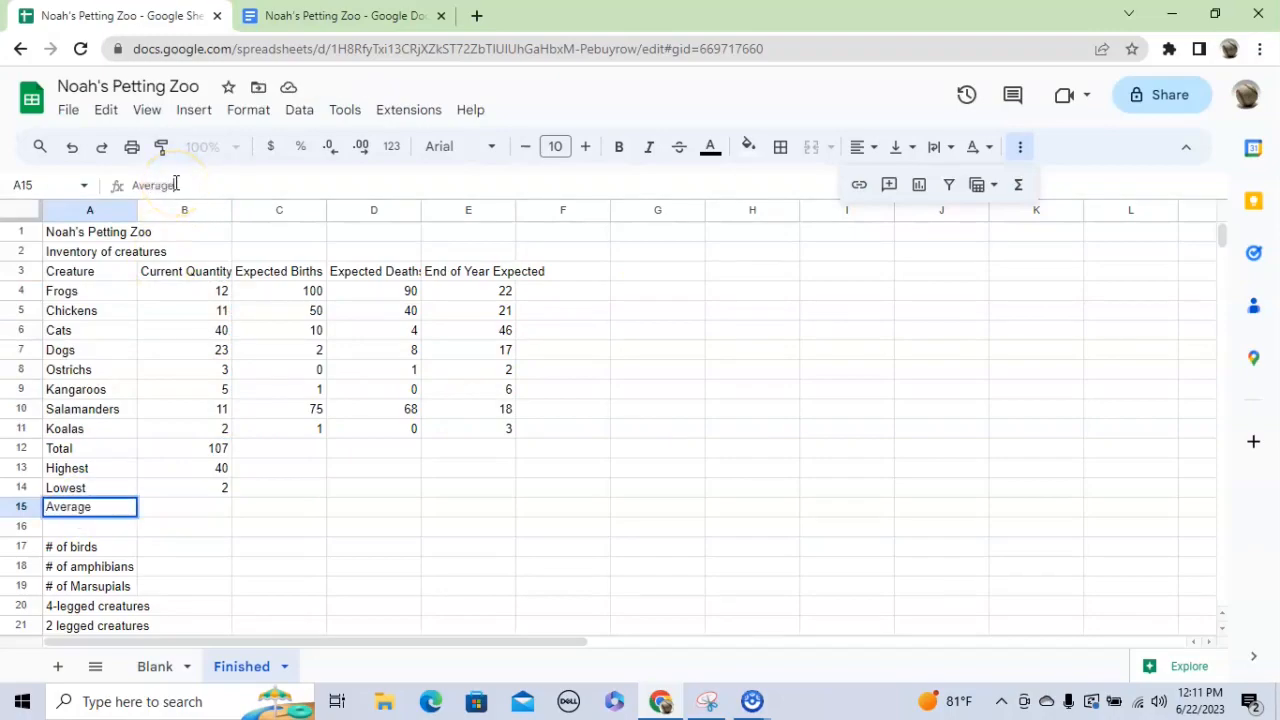
key(Return)
- Calculate the average Current Quantity in B15 with the formula =AVERAGE(B4:B11)
click(185, 507)
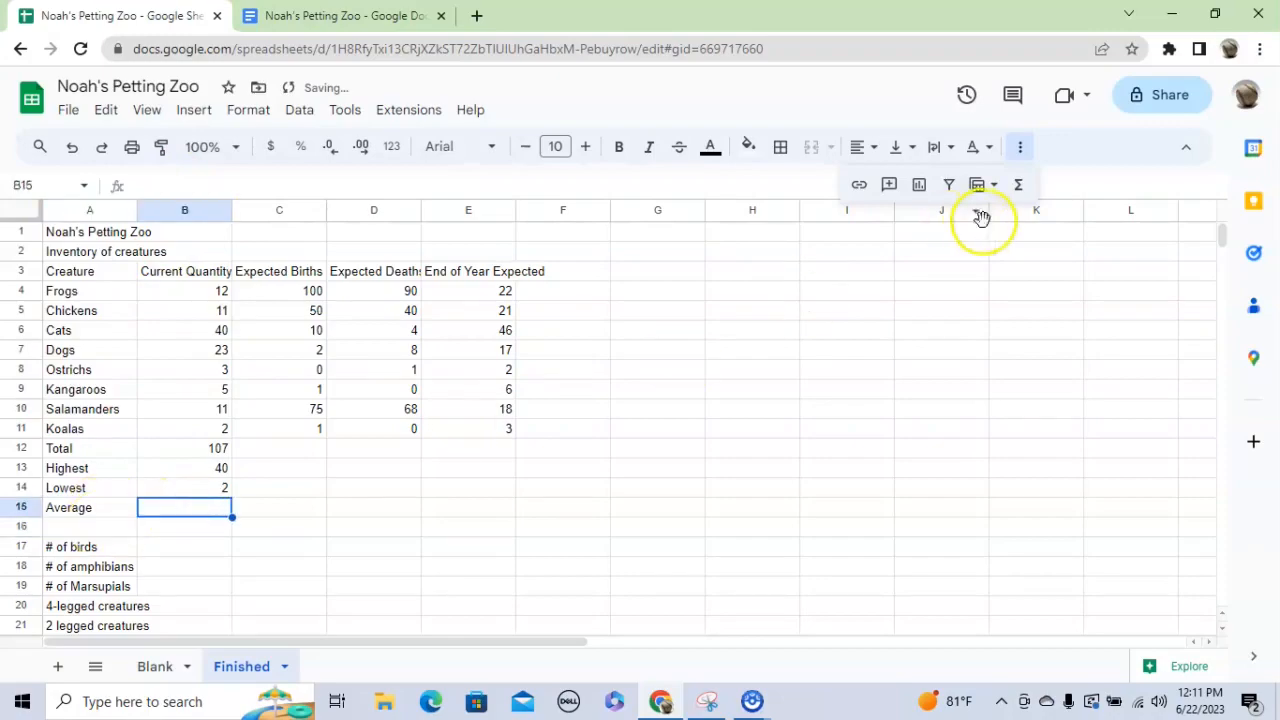
click(1014, 186)
click(1042, 252)
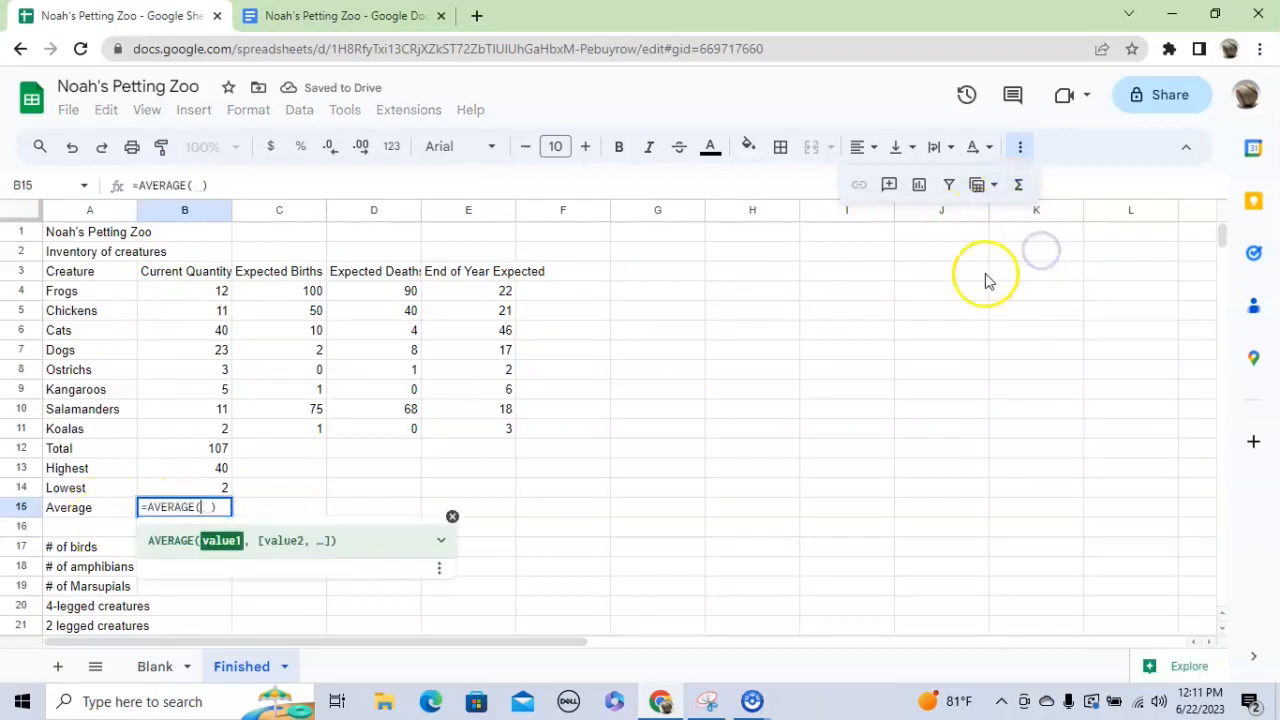
drag(194, 289, 193, 428)
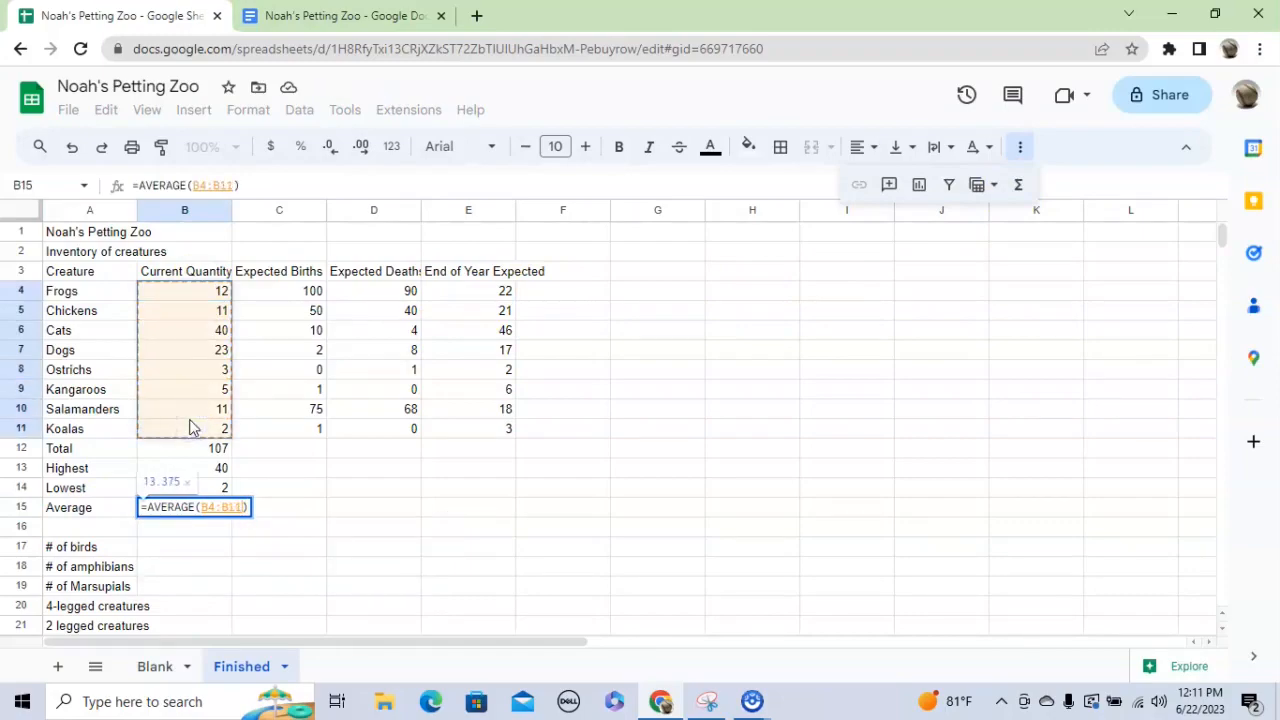
key(Return)
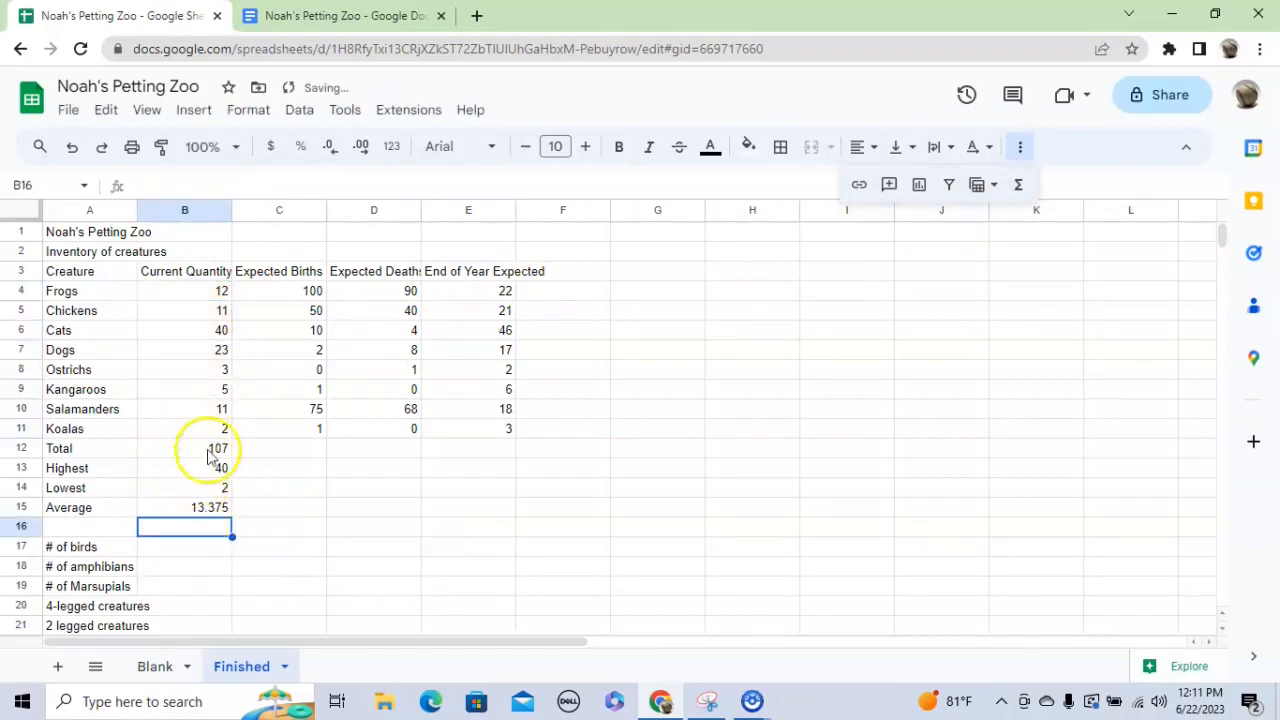
- Check the Total, Highest, Lowest and Average formulas of the Current Quantity column in B12 through B15
click(212, 448)
click(205, 468)
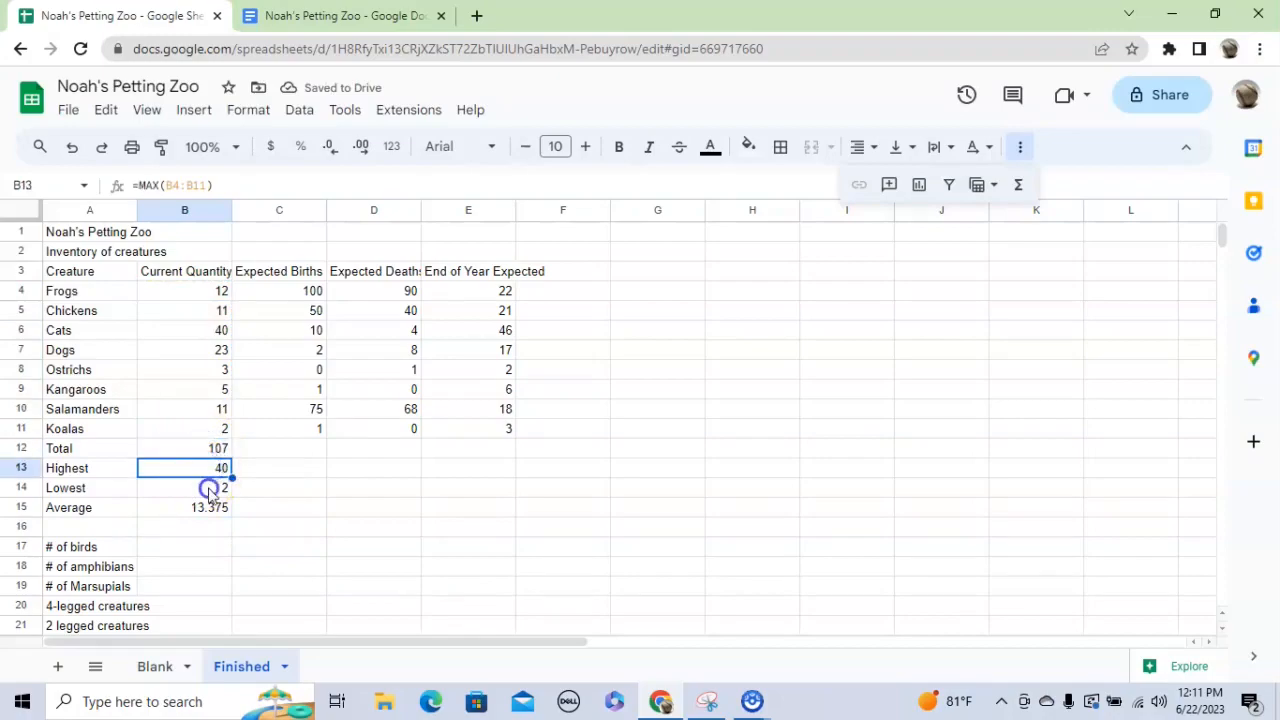
click(208, 488)
click(210, 507)
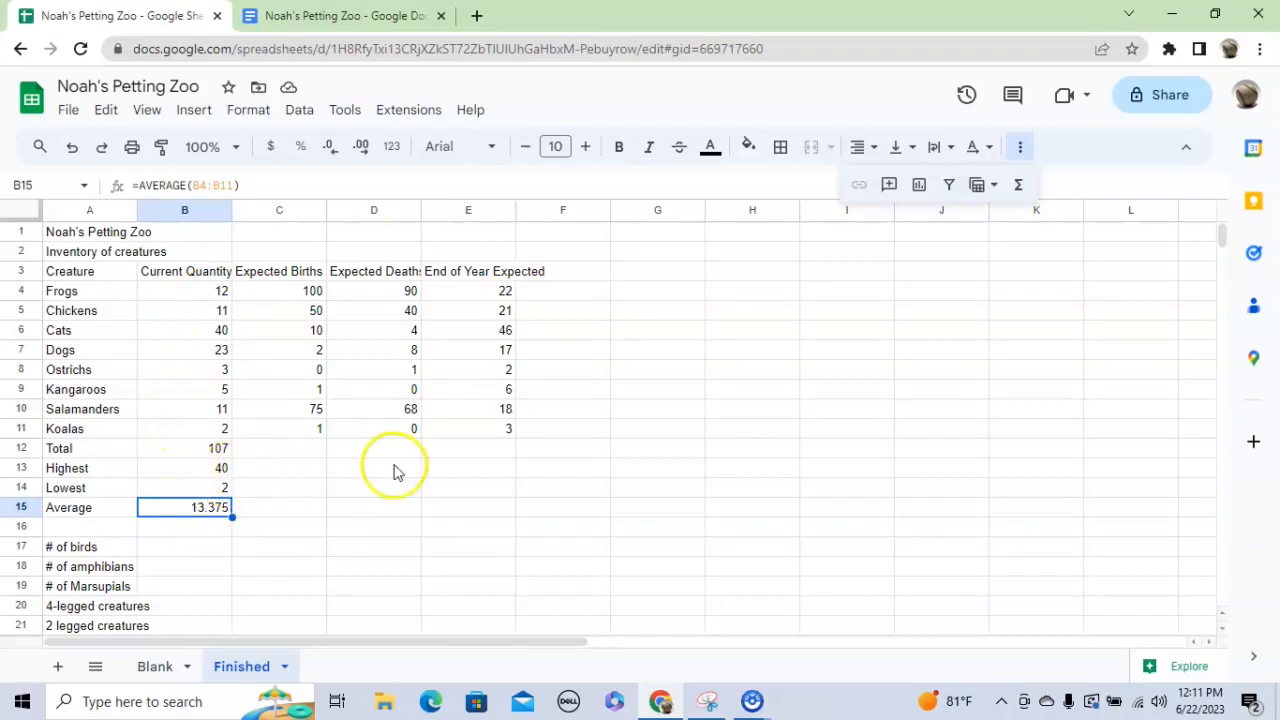
- Copy the Total, Highest, Lowest and Average formulas from B12:B15 across to columns C through E
click(185, 450)
drag(182, 458, 450, 516)
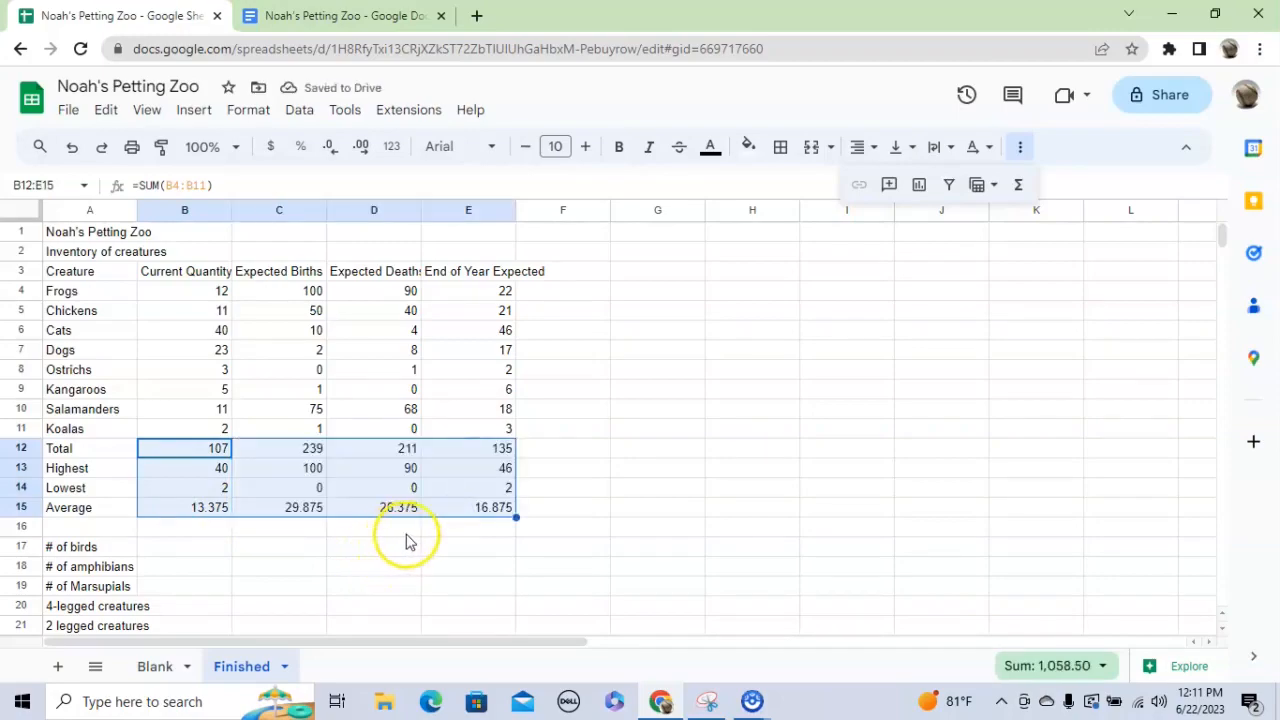
- Calculate the number of birds in B17 by adding the chickens and ostriches with =B5+B8, declining any suggested autofill
click(236, 147)
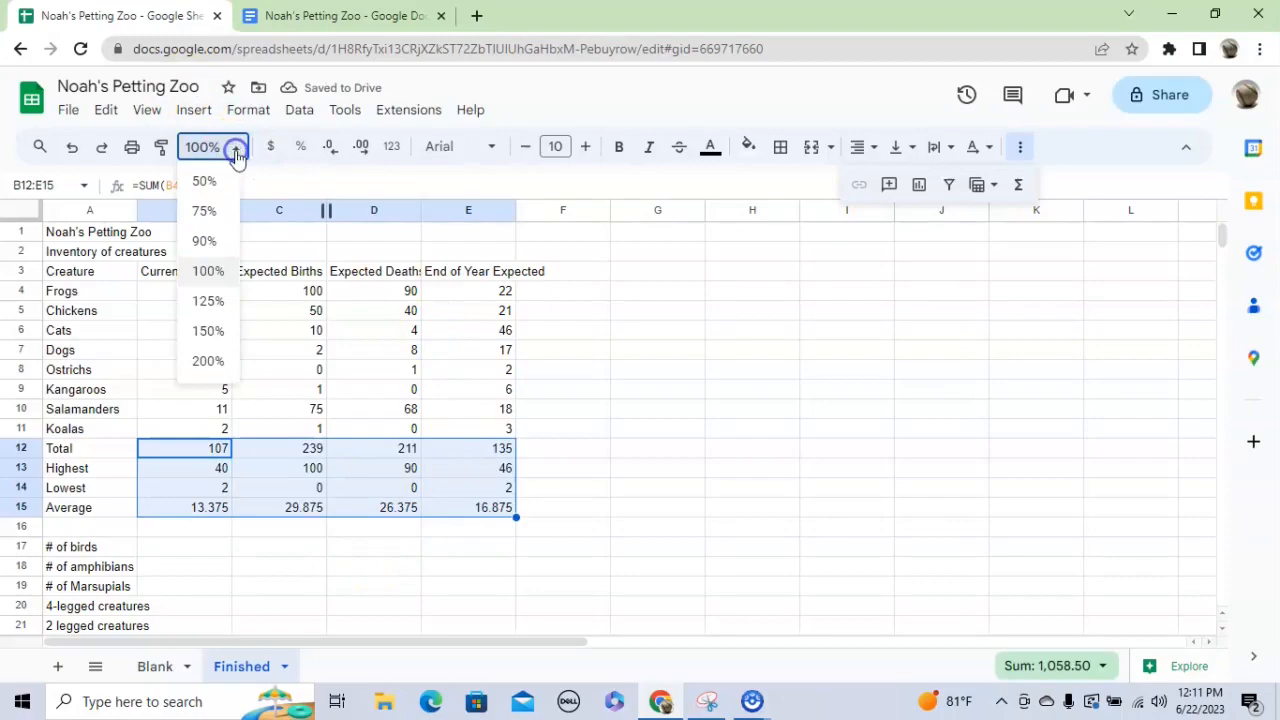
click(205, 214)
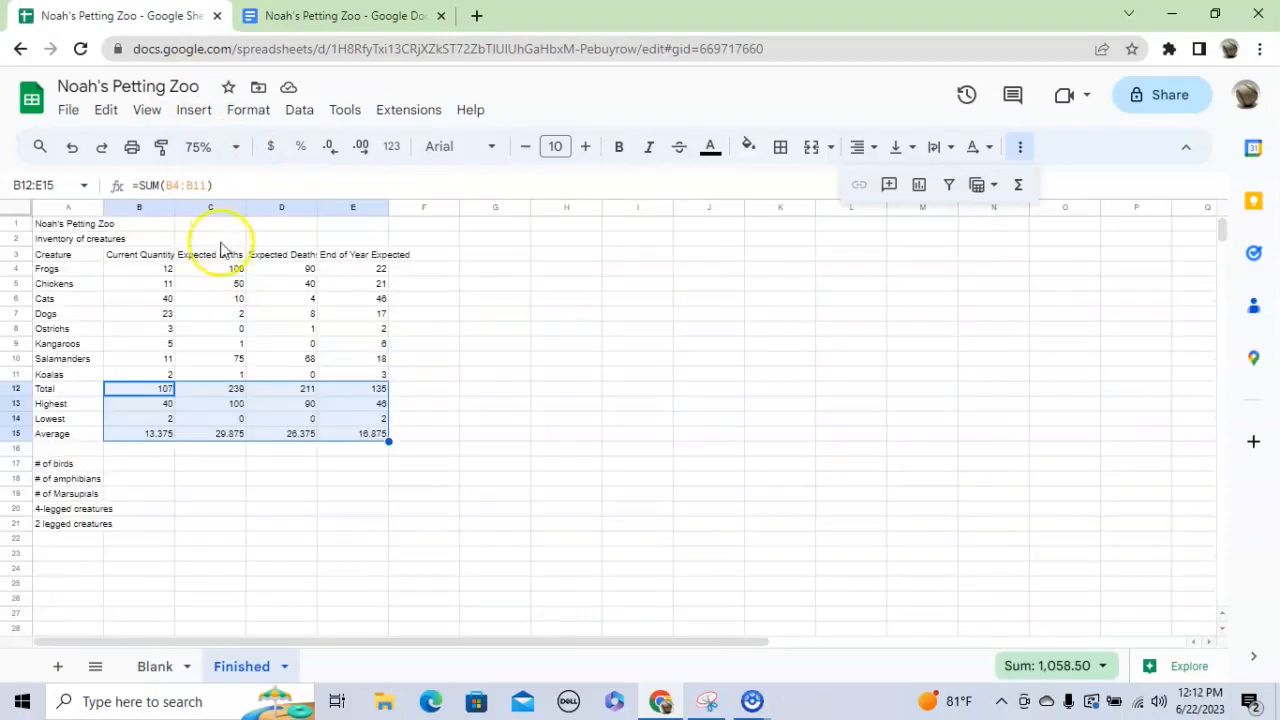
click(143, 466)
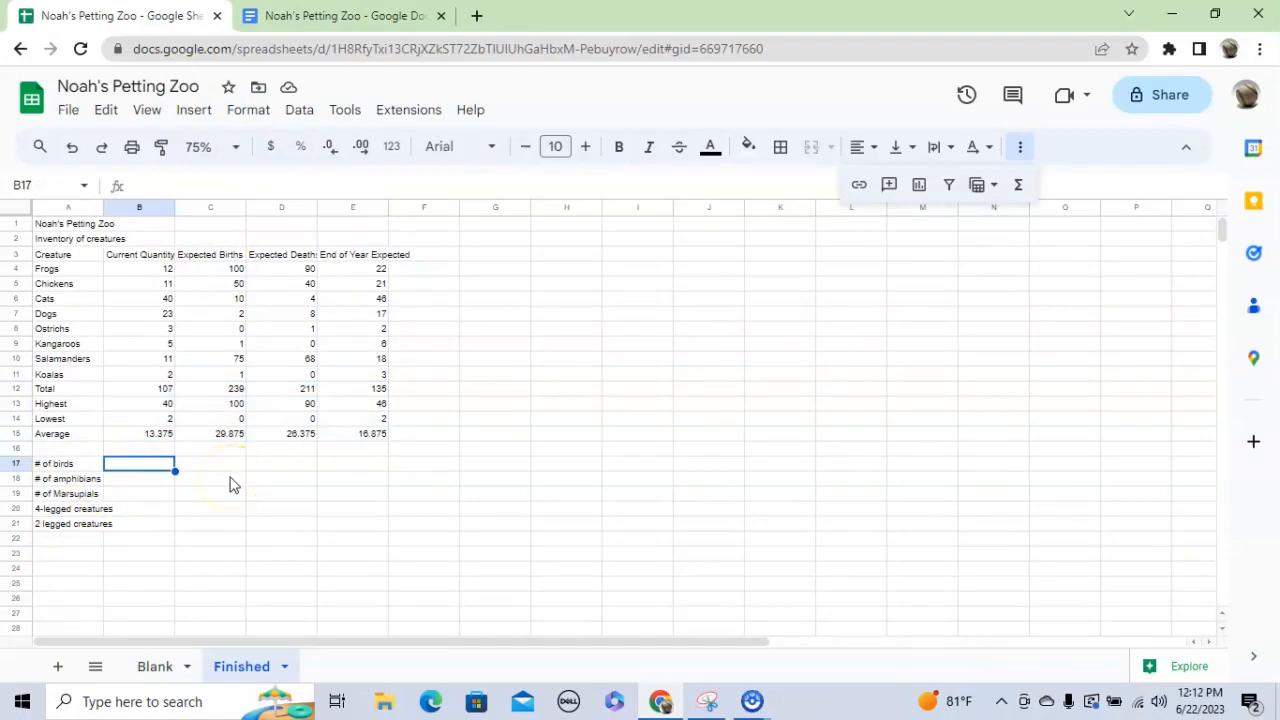
text(=)
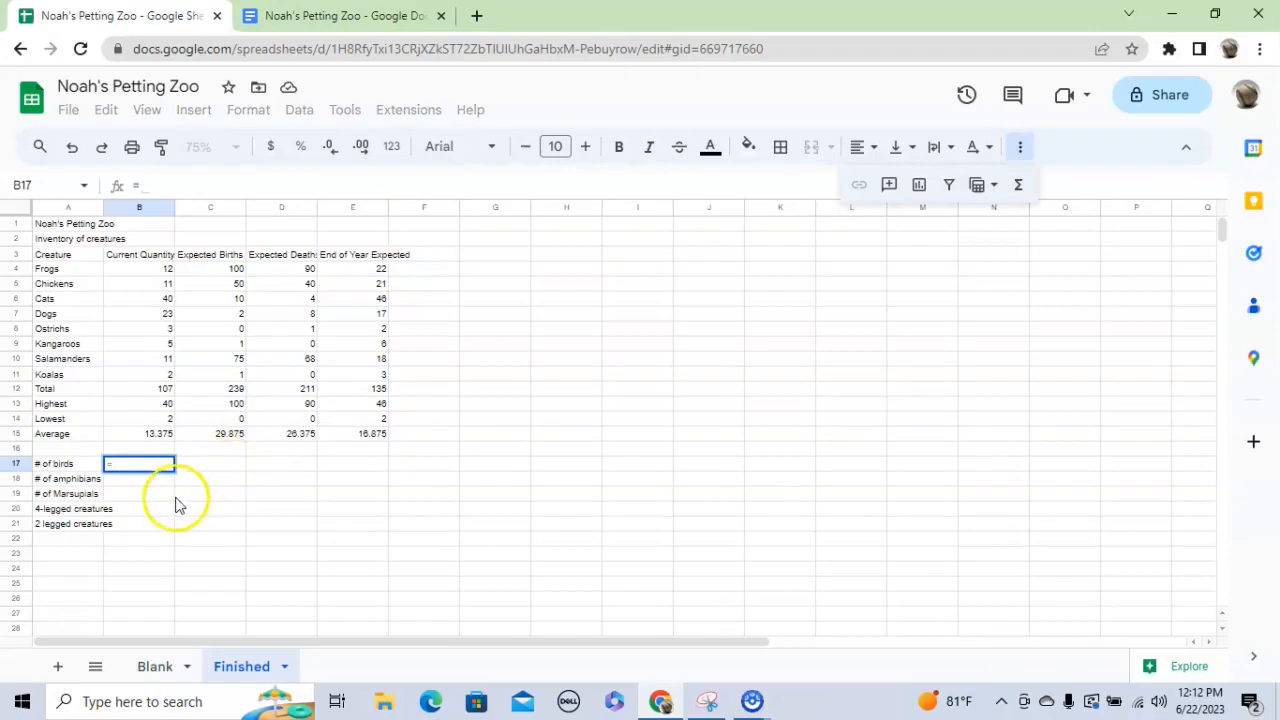
click(160, 288)
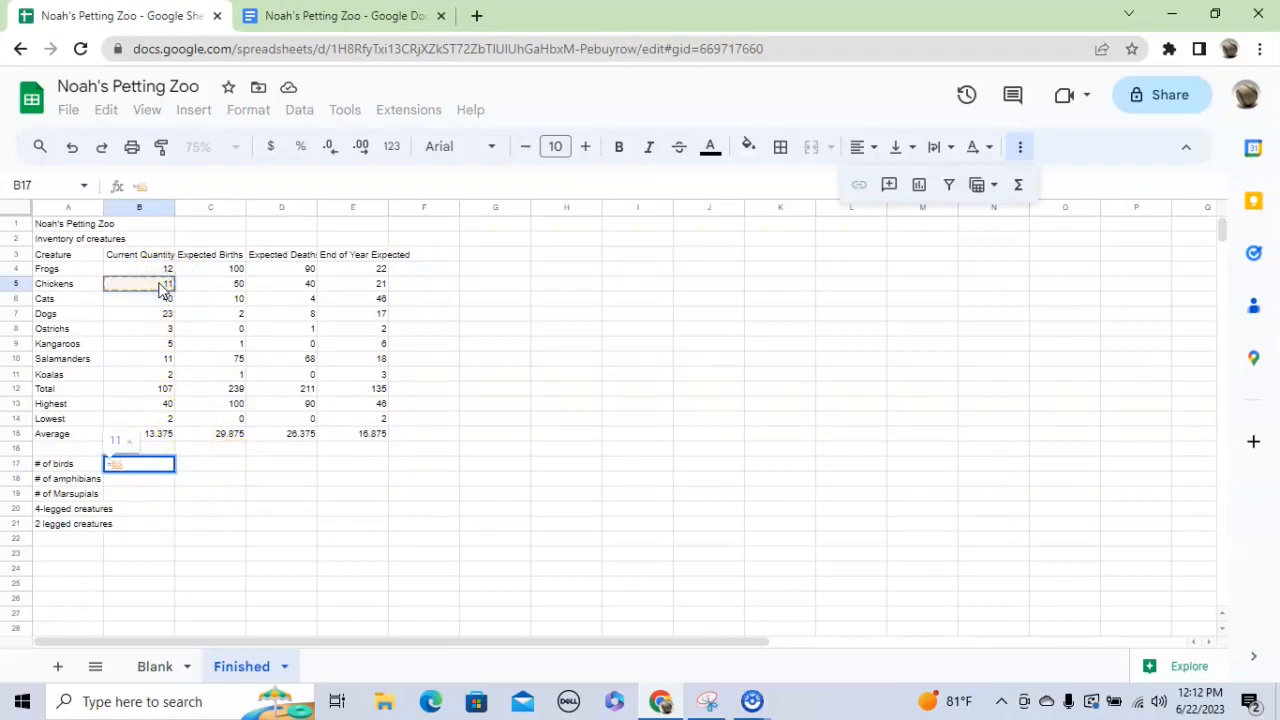
text(+)
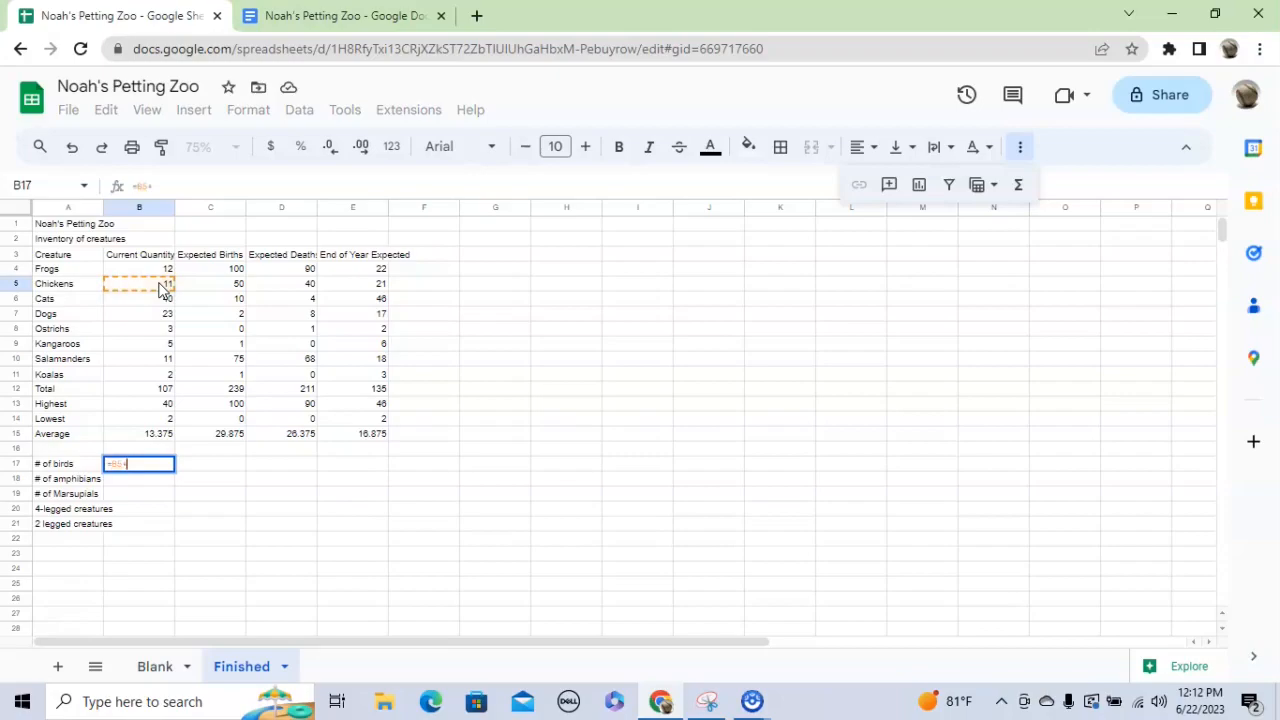
click(151, 333)
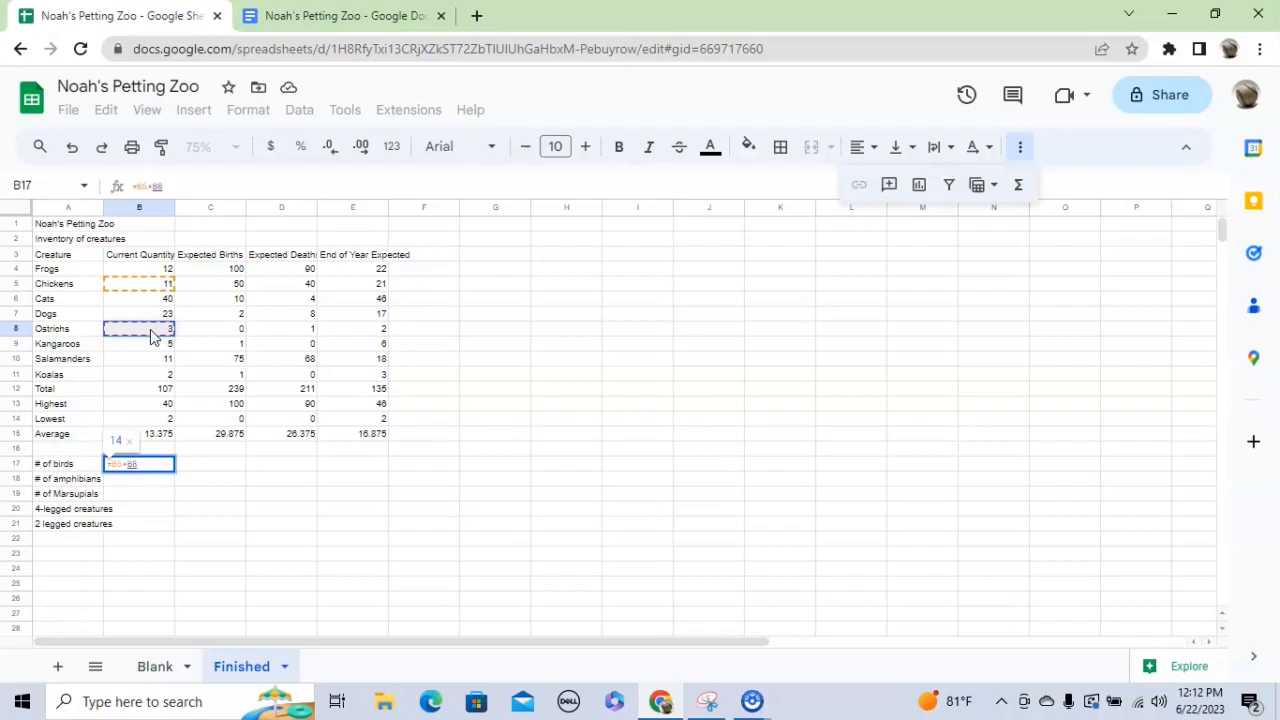
key(Return)
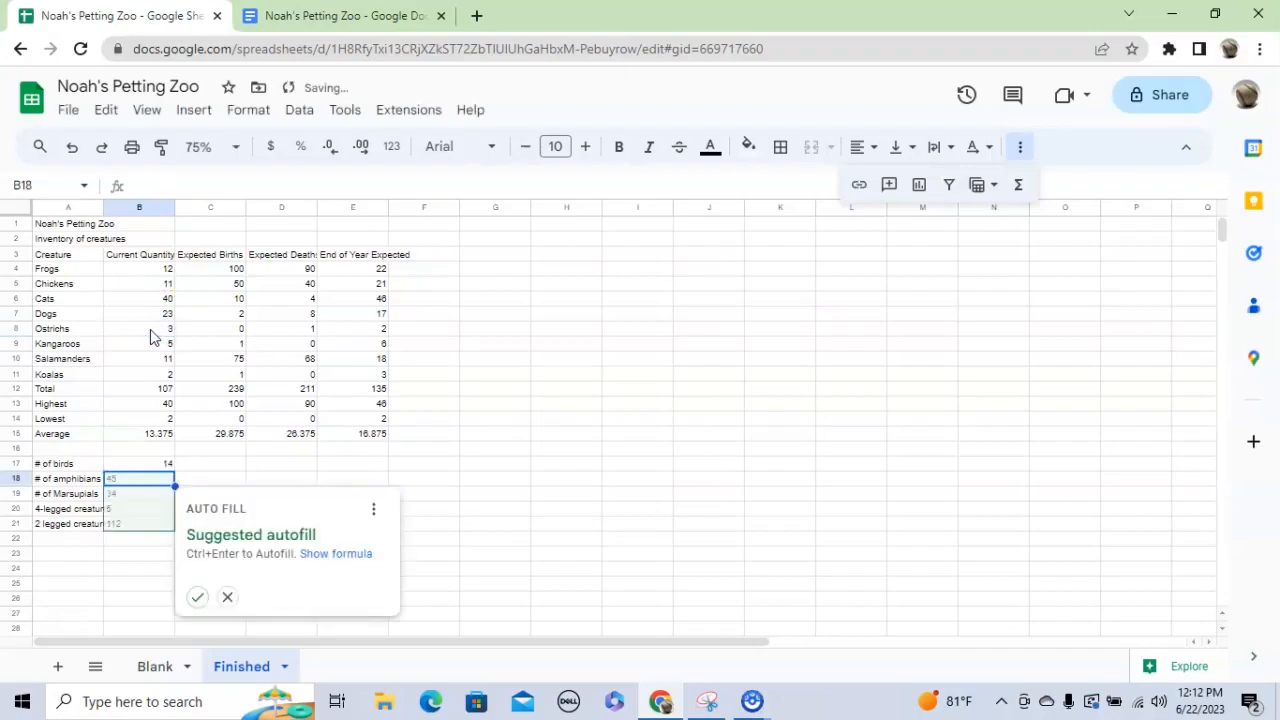
click(227, 597)
- Calculate the number of amphibians in B18 by adding the frogs and salamanders with the formula =B4+B10
text(=)
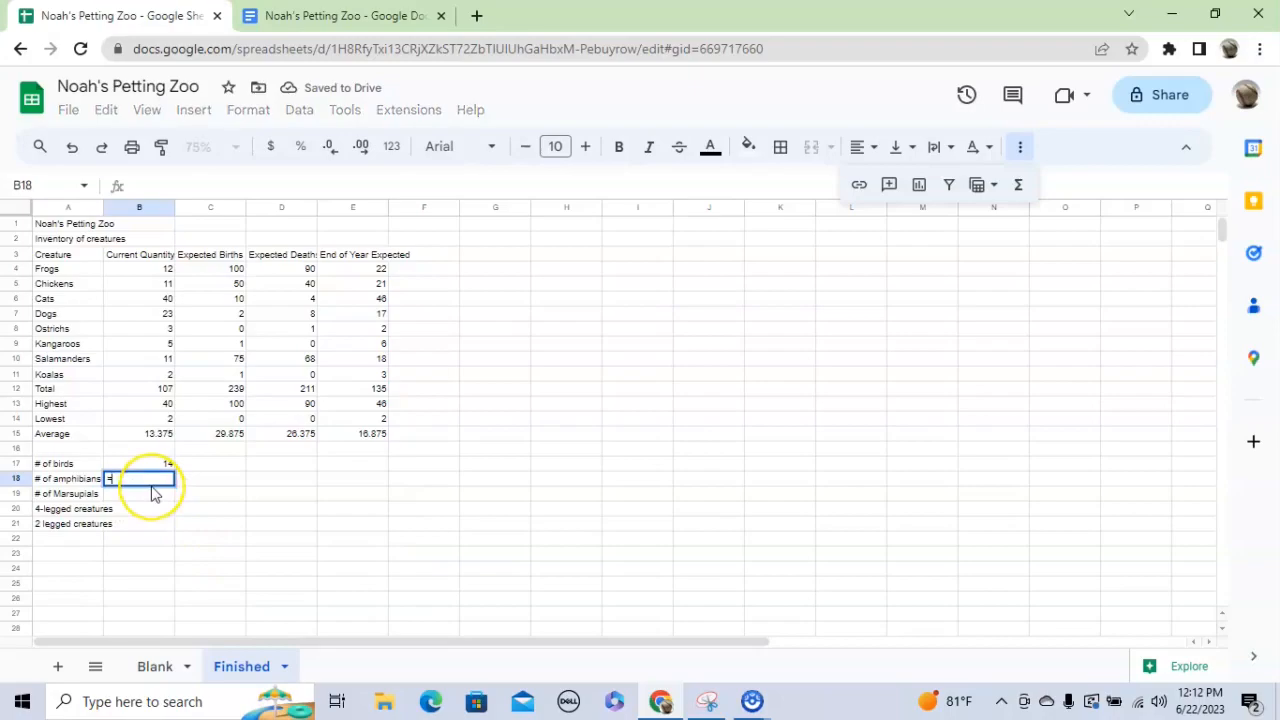
click(152, 270)
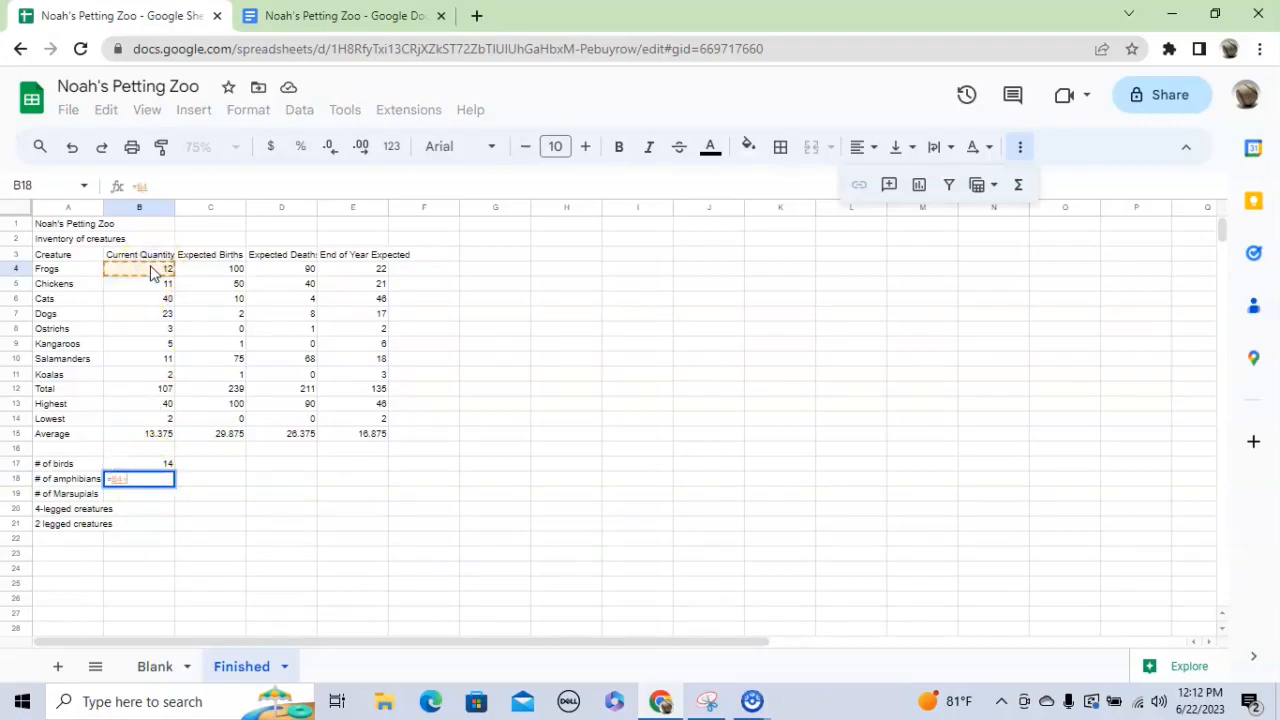
text(+)
click(143, 360)
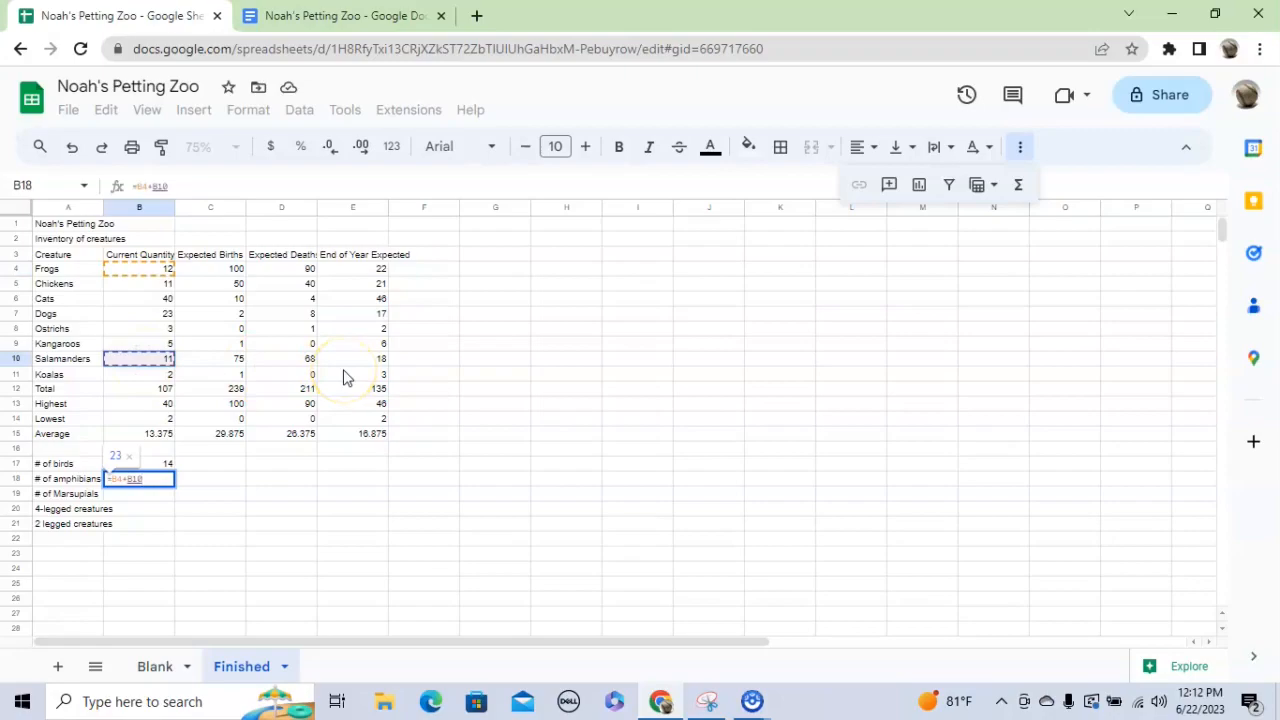
key(Return)
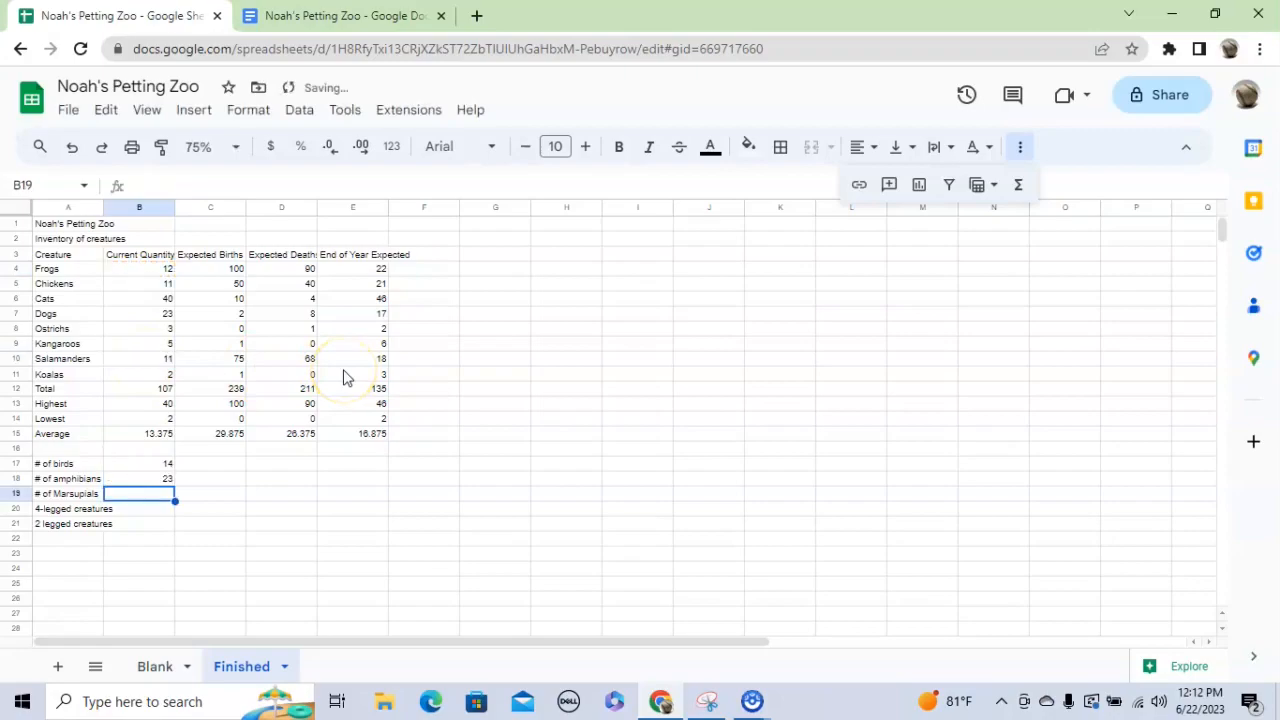
- Calculate the number of marsupials in B19 by adding the kangaroos and koalas with the formula =B9+B11
text(=)
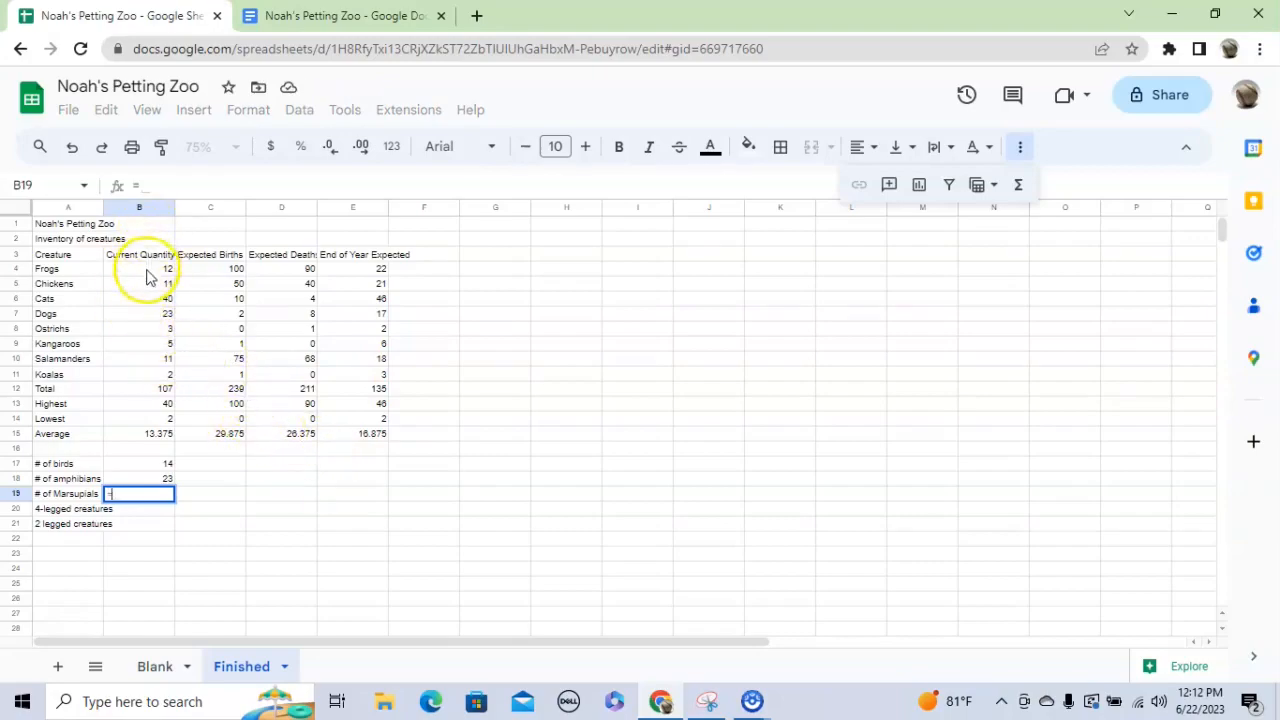
click(157, 344)
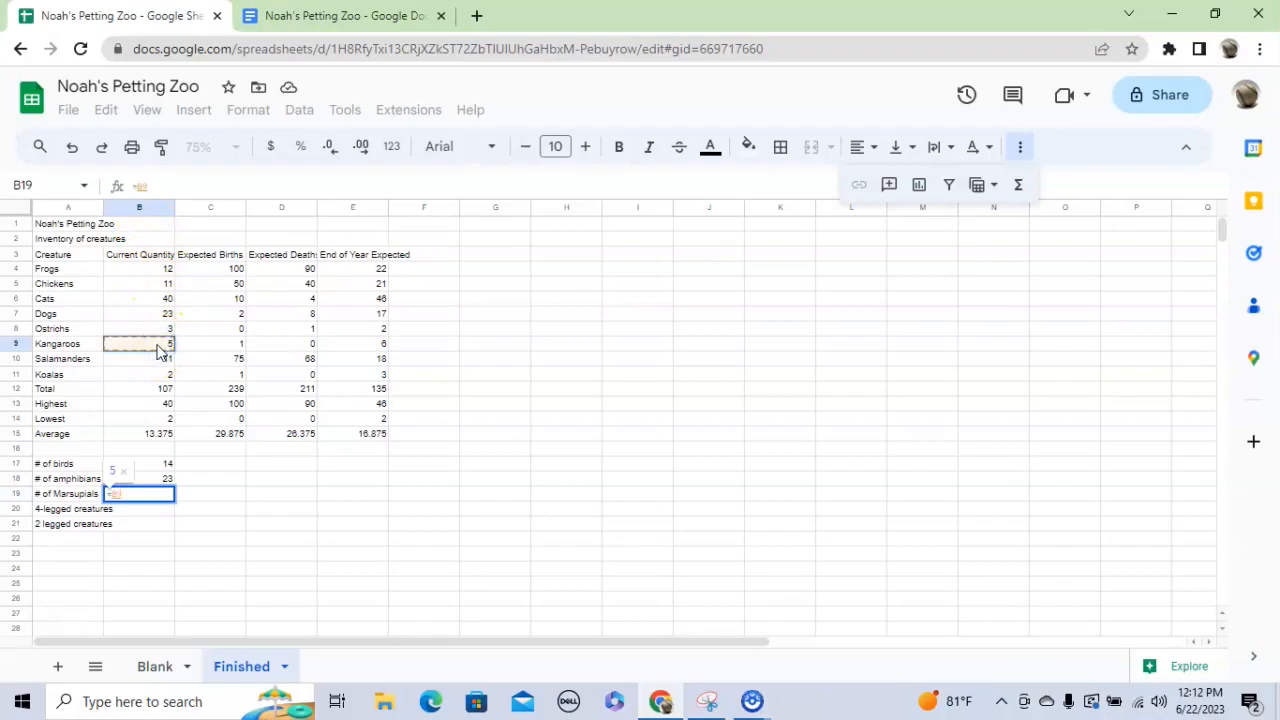
text(+)
click(157, 375)
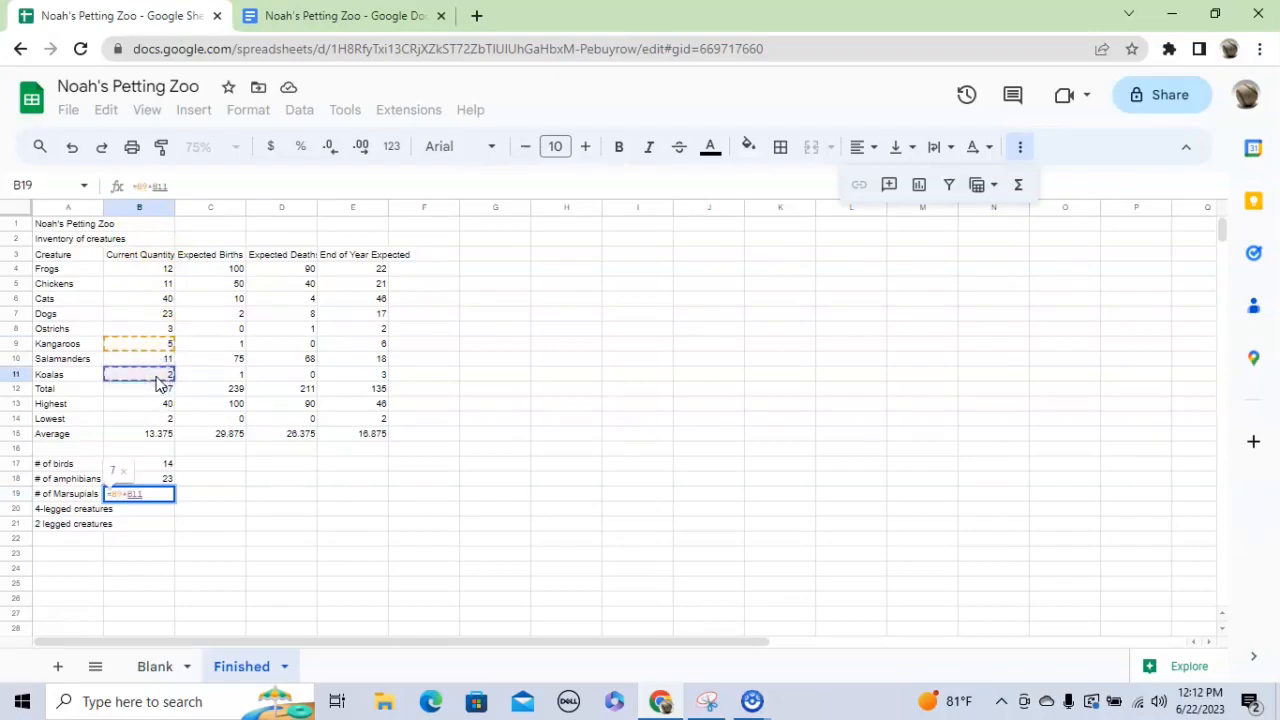
key(Return)
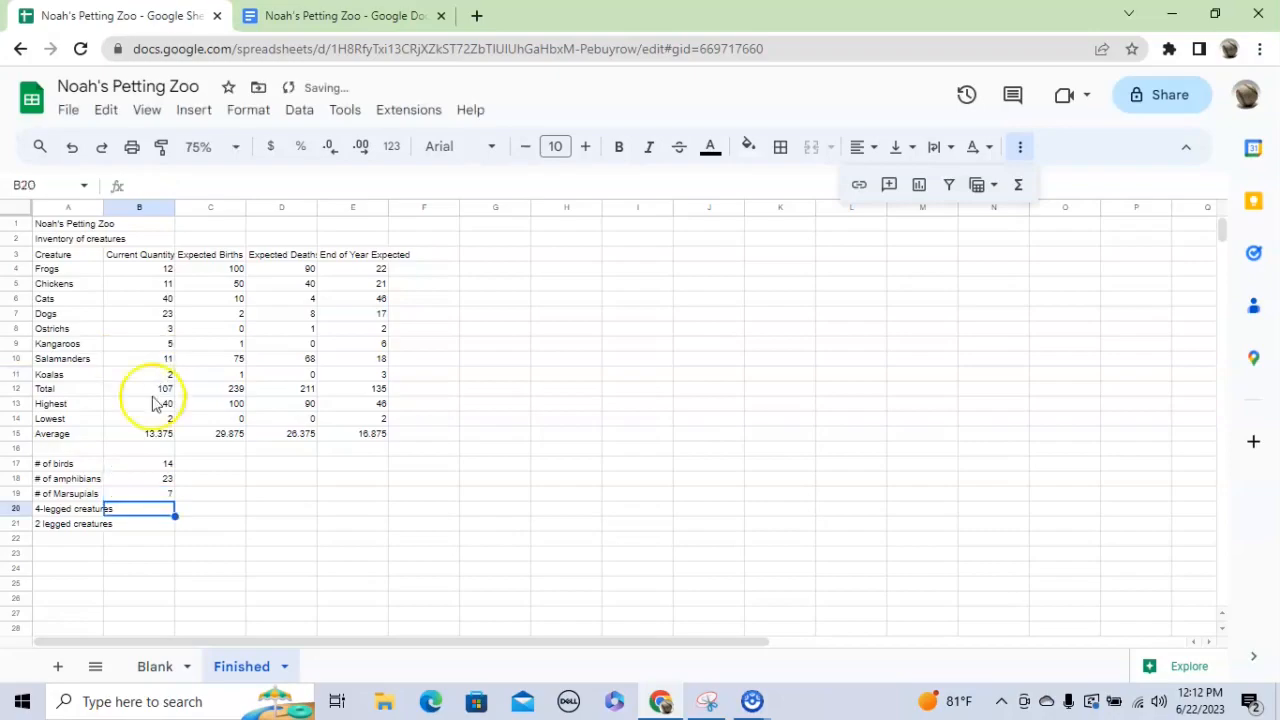
- Calculate the 4-legged creatures in B20 by adding frogs, cats, dogs, salamanders and koalas with the formula =B4+B6+B7+B10+B11
text(=)
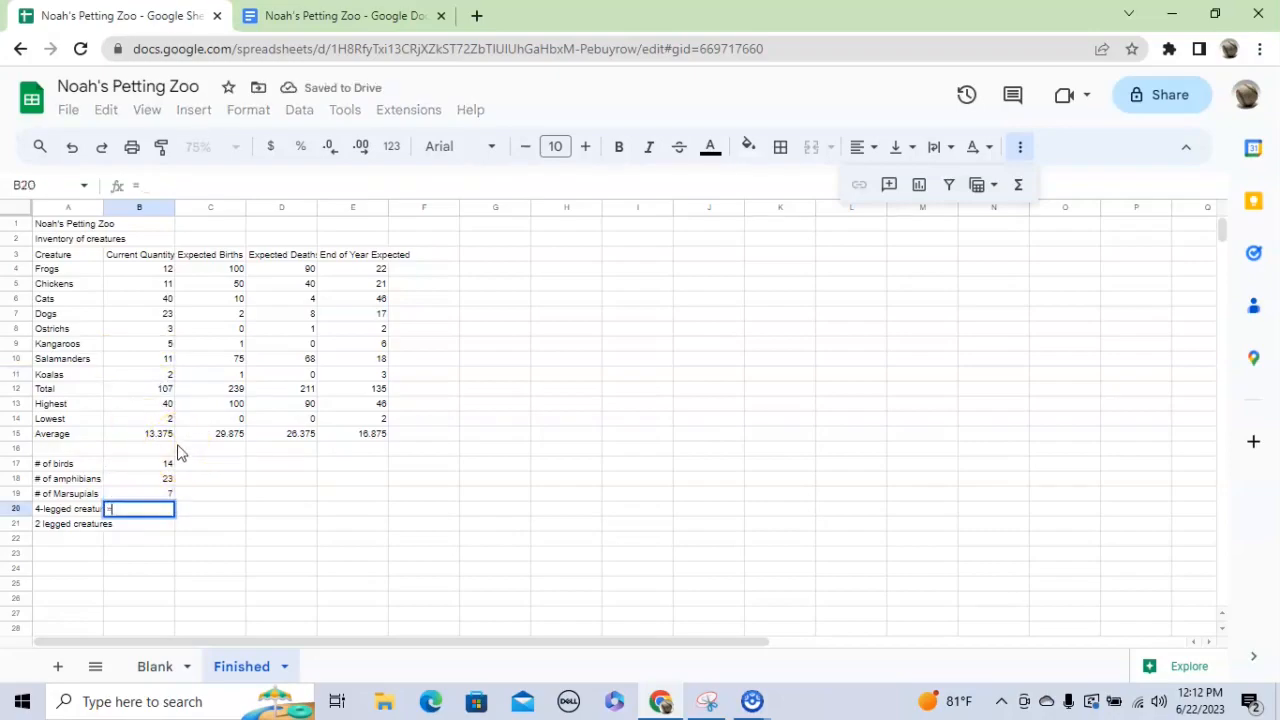
click(158, 272)
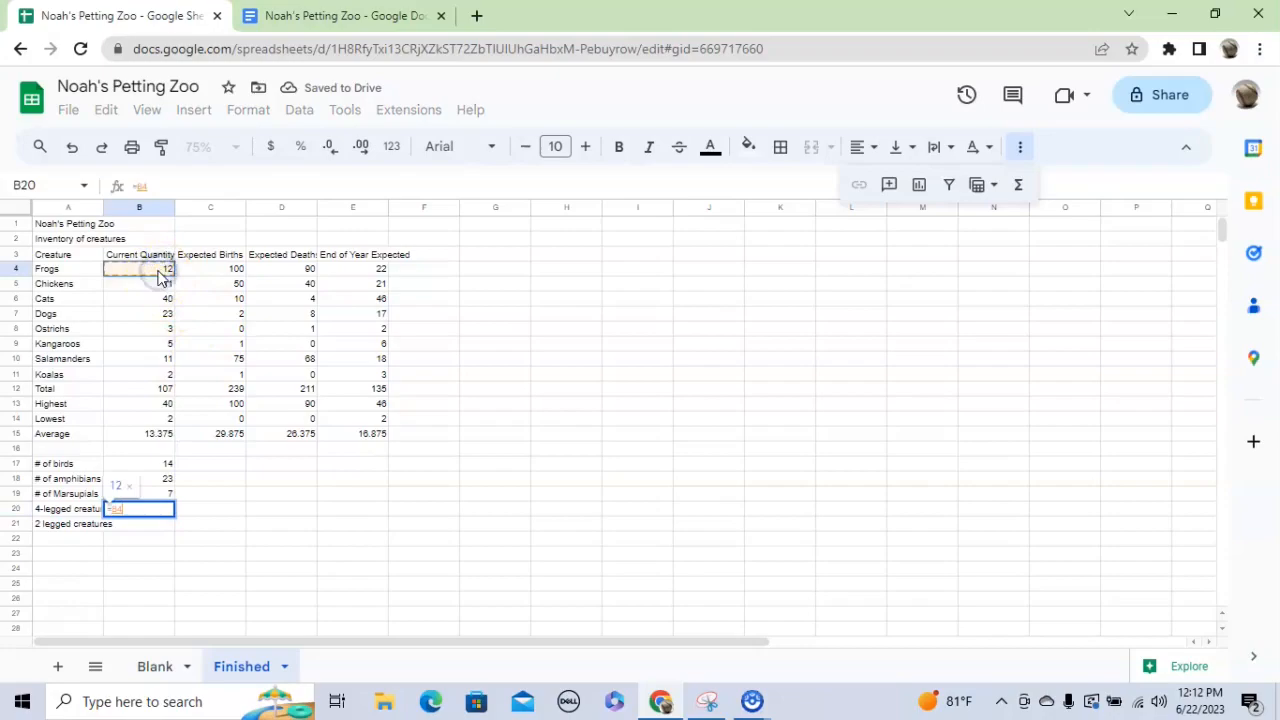
text(+)
click(148, 298)
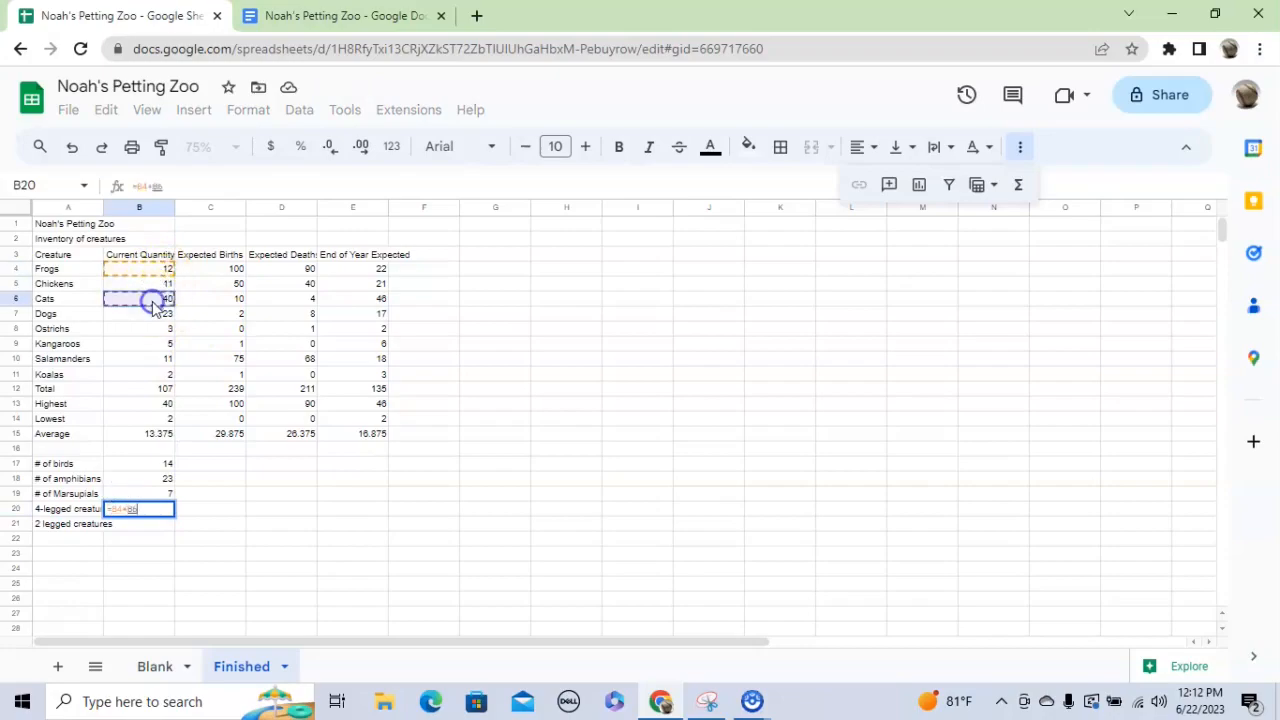
text(+)
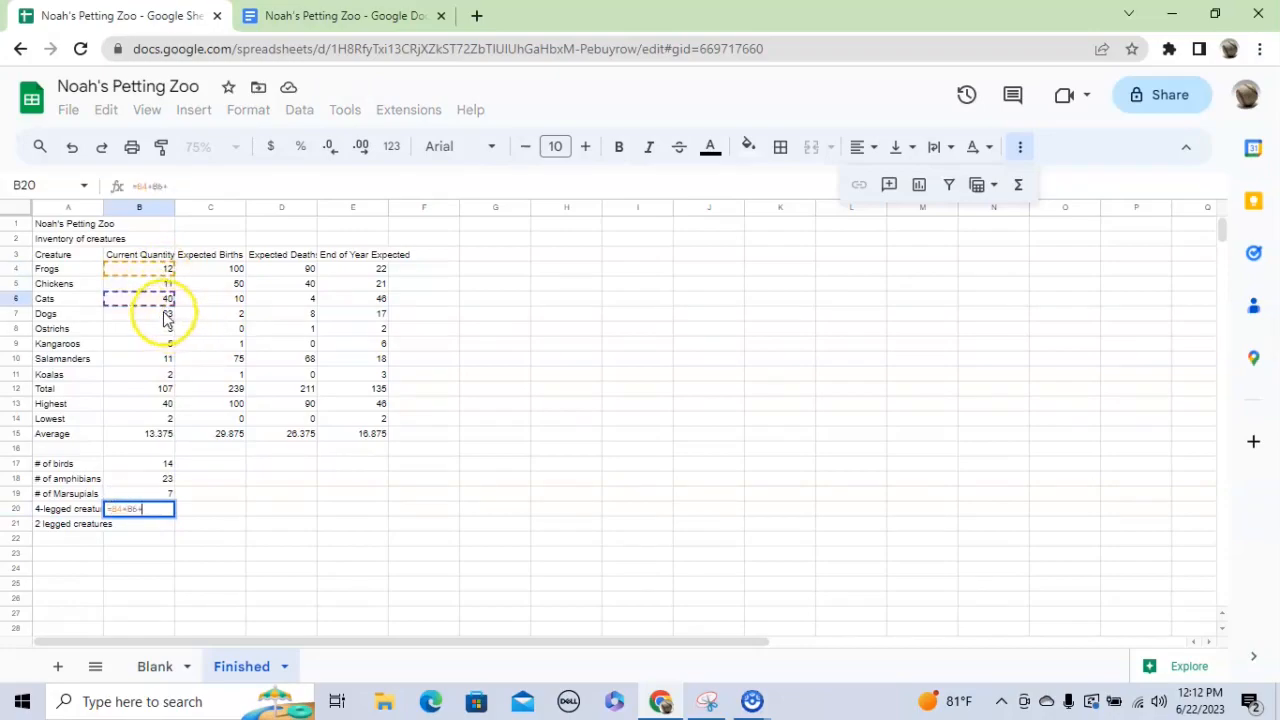
click(164, 315)
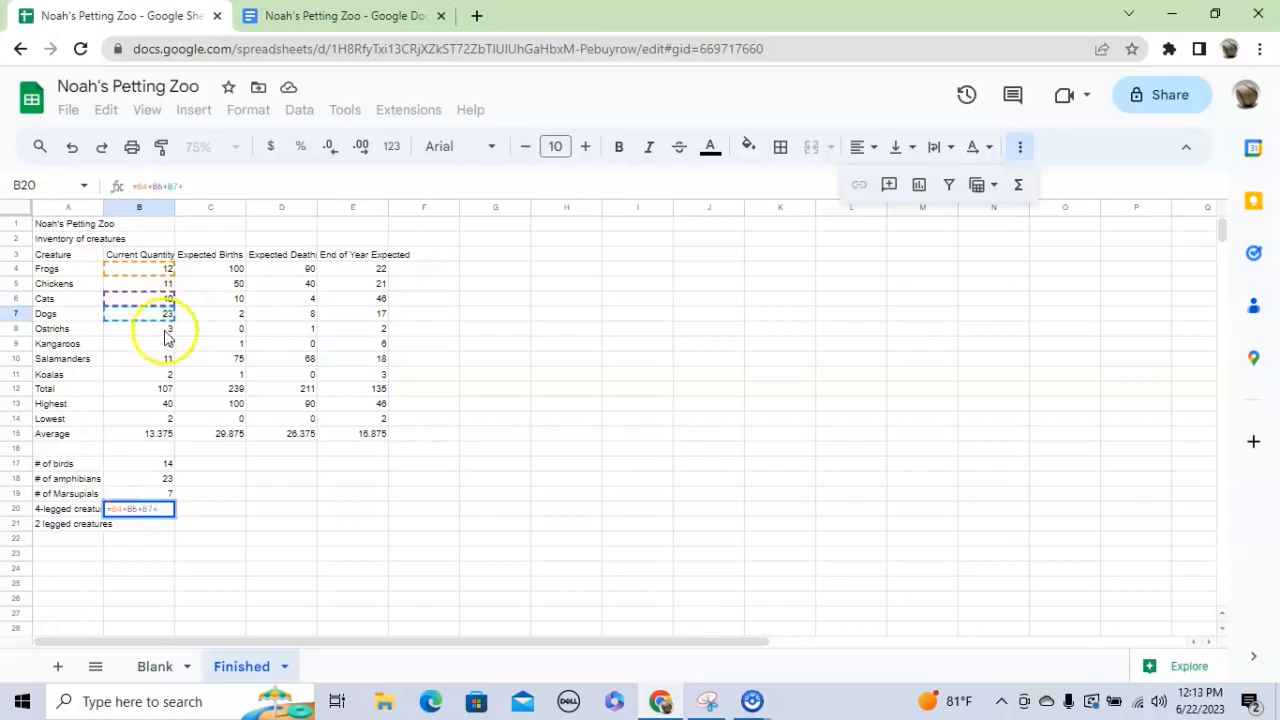
click(157, 362)
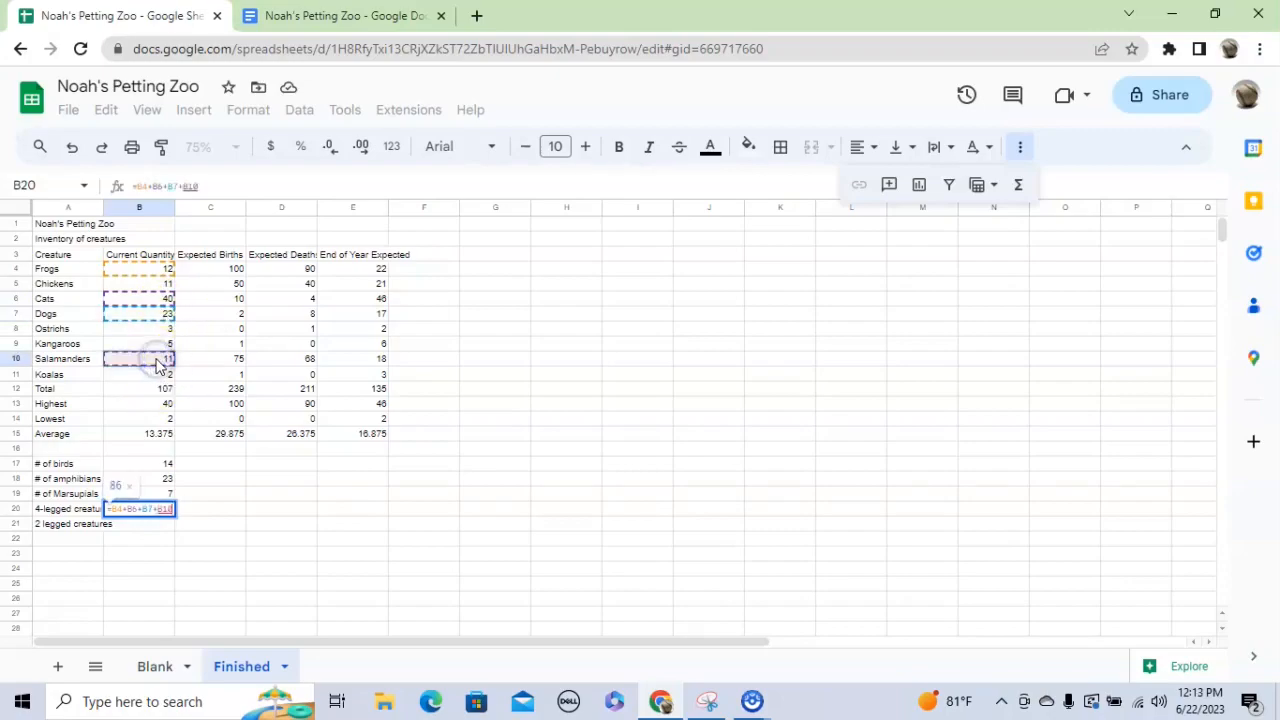
text(+)
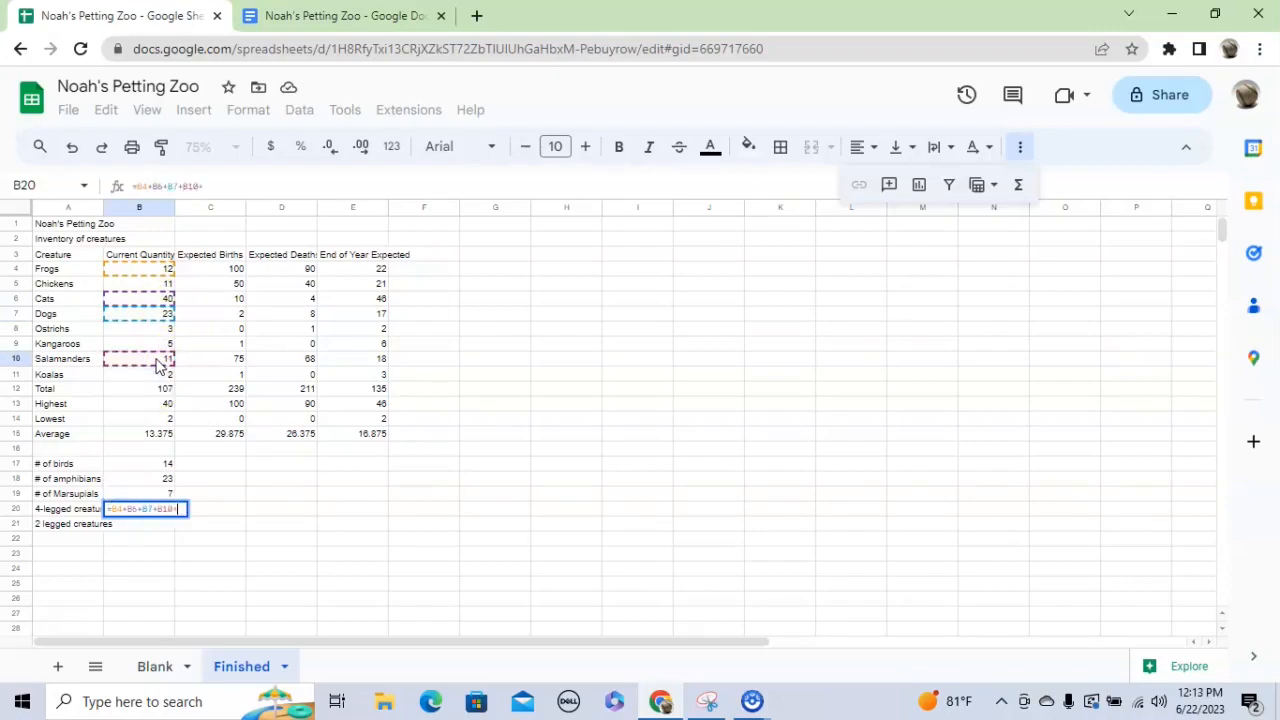
click(155, 376)
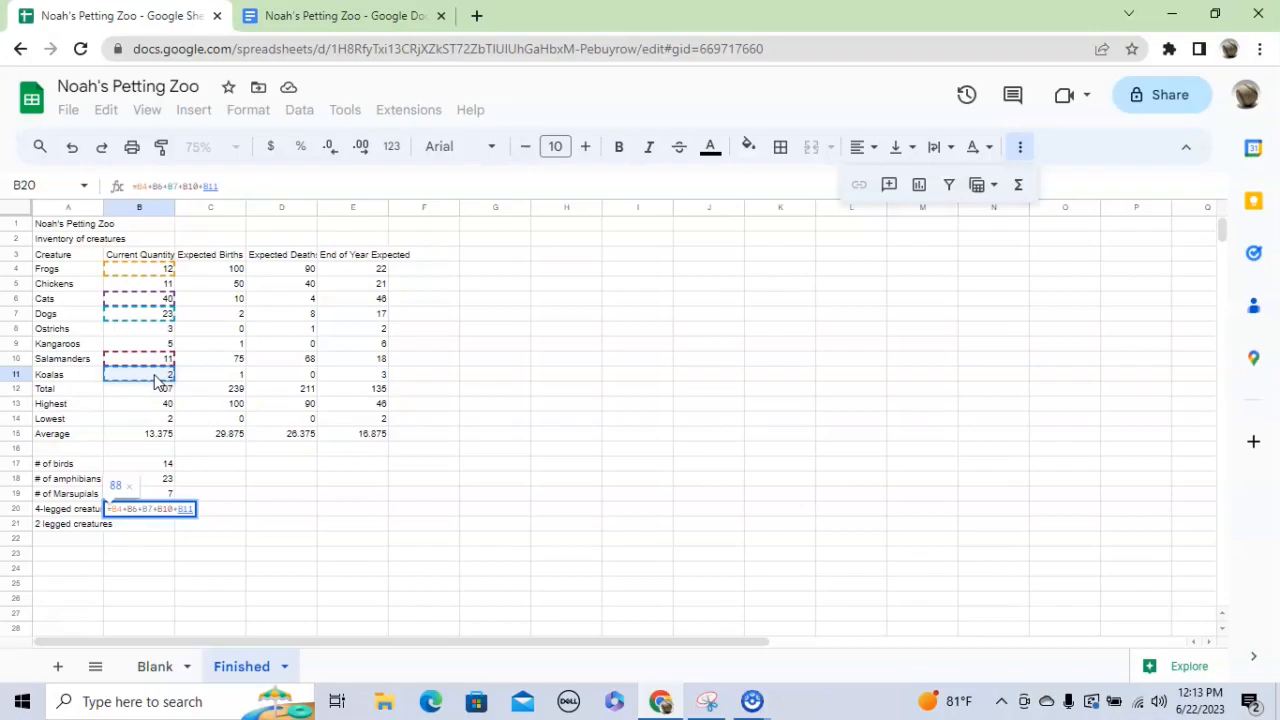
key(Return)
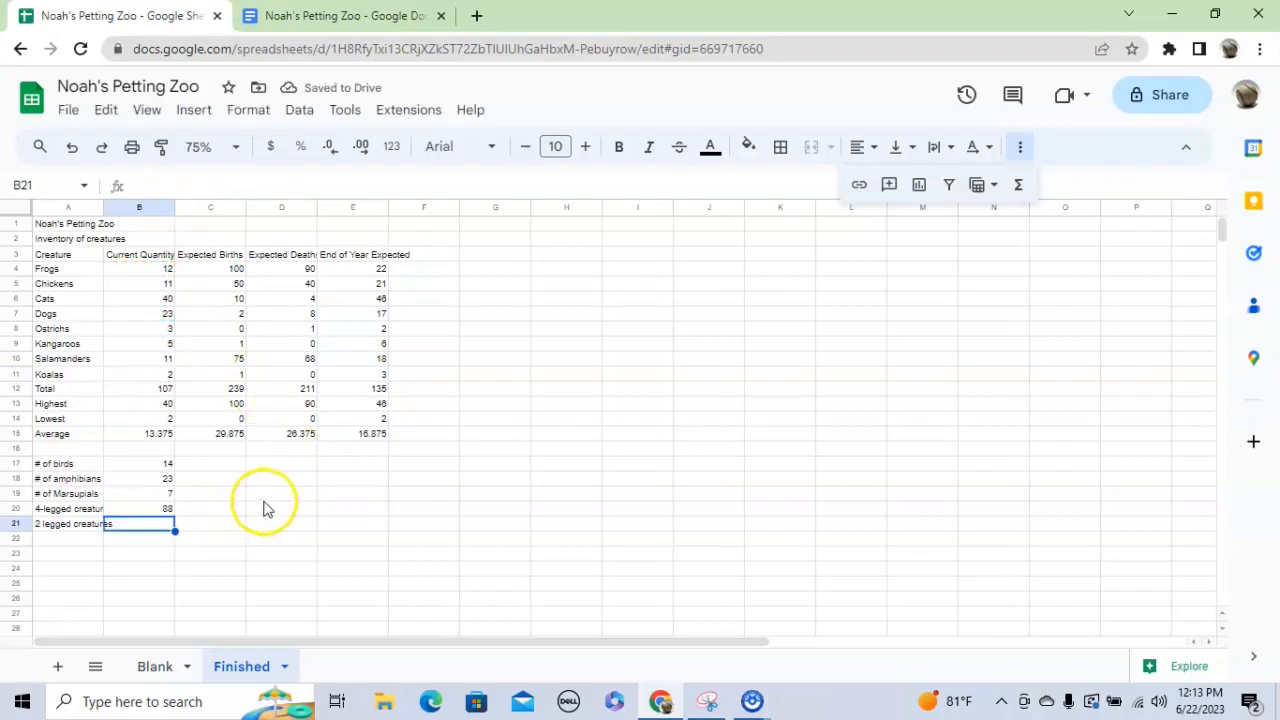
- Calculate the 2-legged creatures in B21 by adding chickens, ostriches and kangaroos with the formula =B5+B8+B9
text(=)
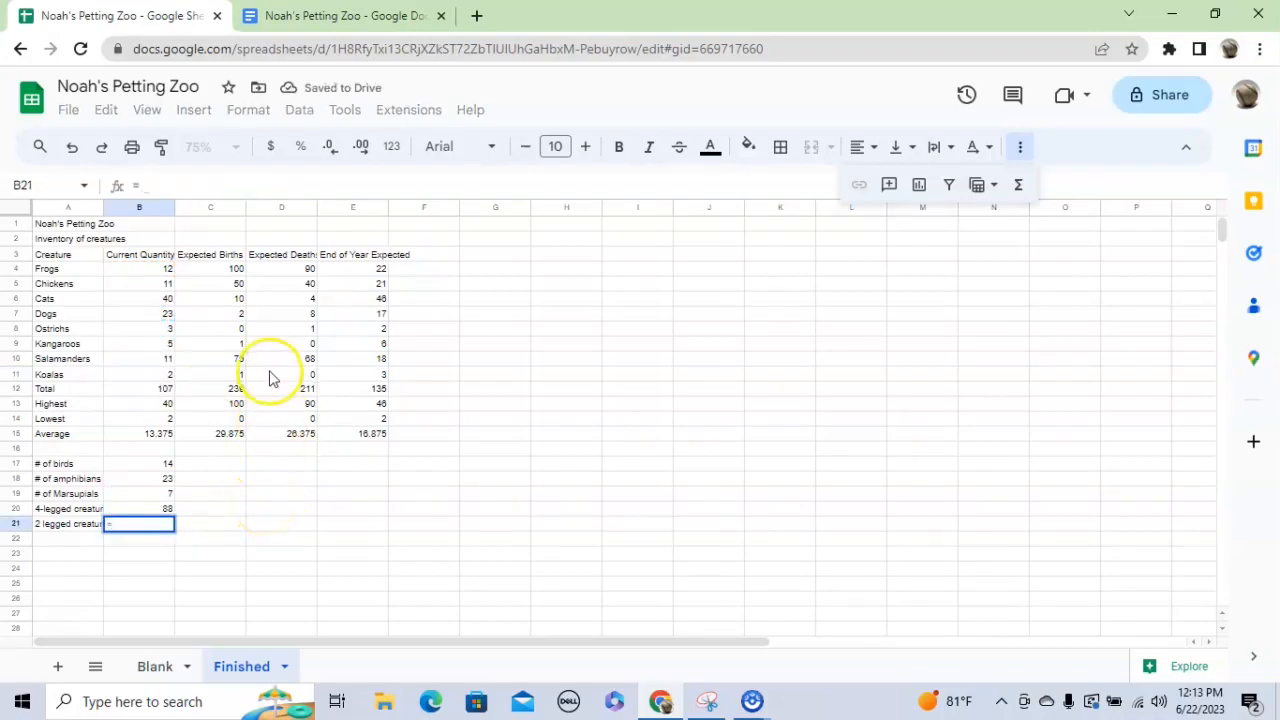
click(153, 284)
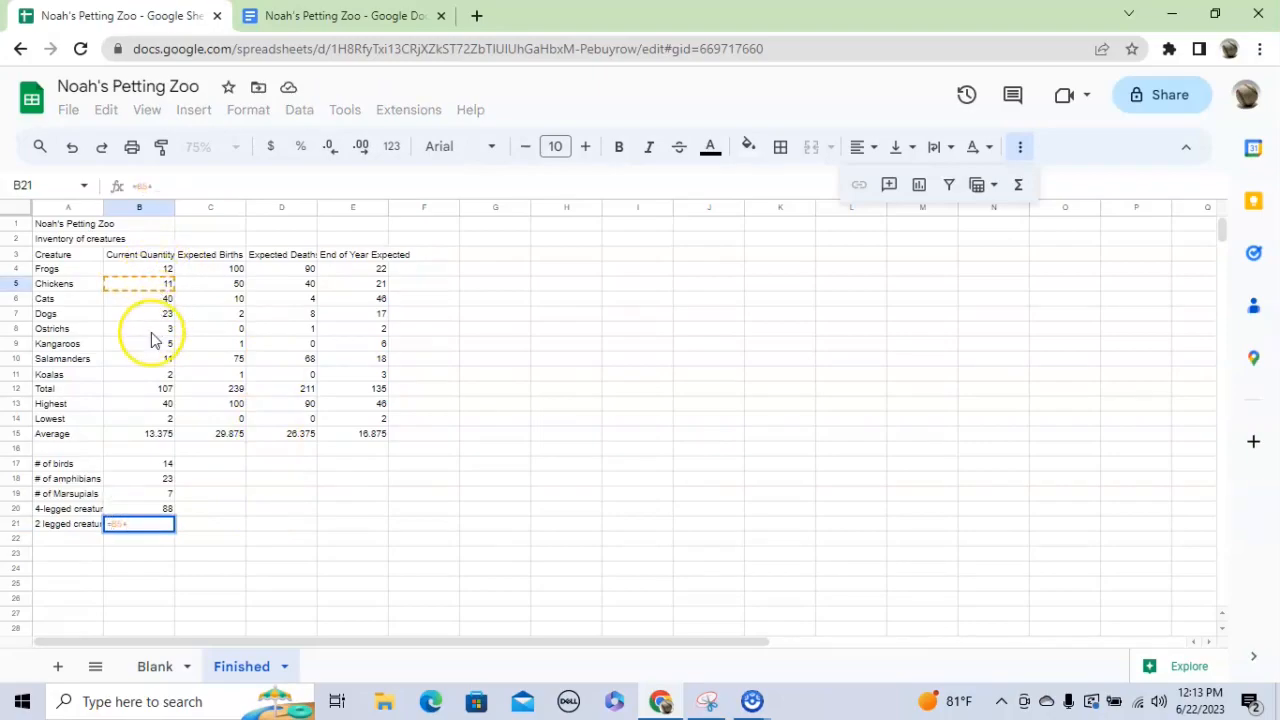
click(152, 332)
text(+)
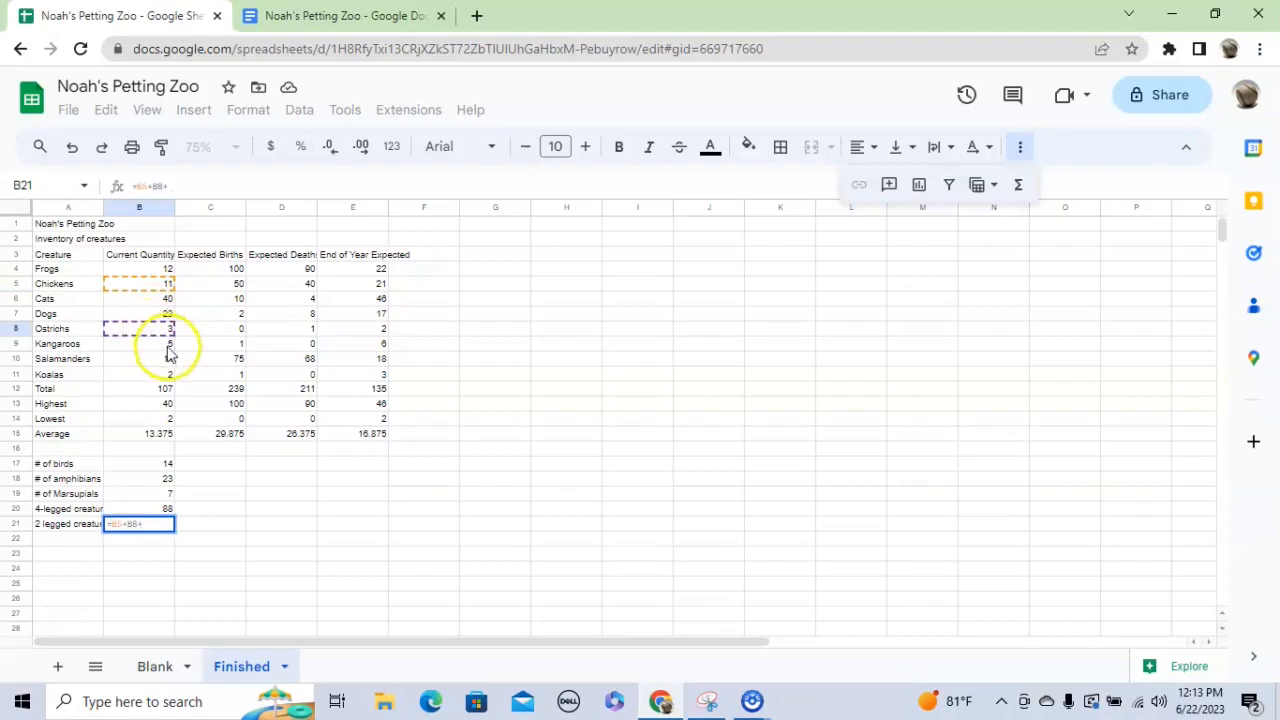
click(158, 345)
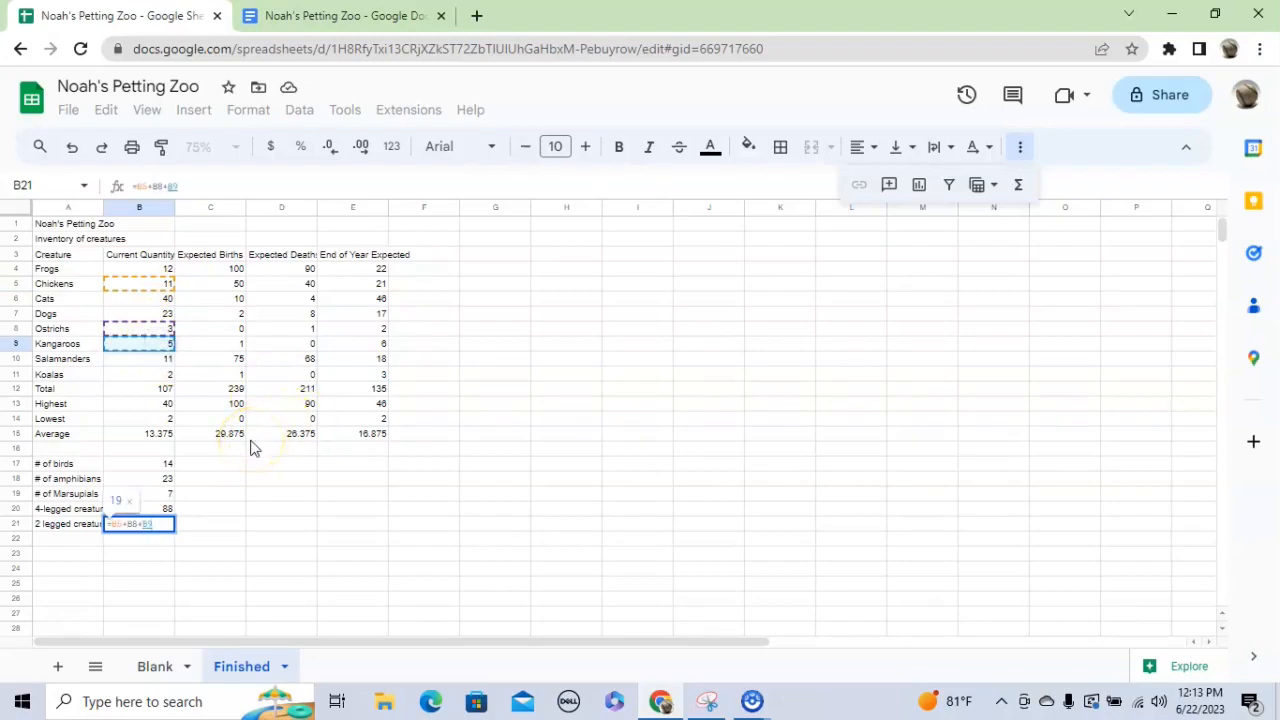
key(Return)
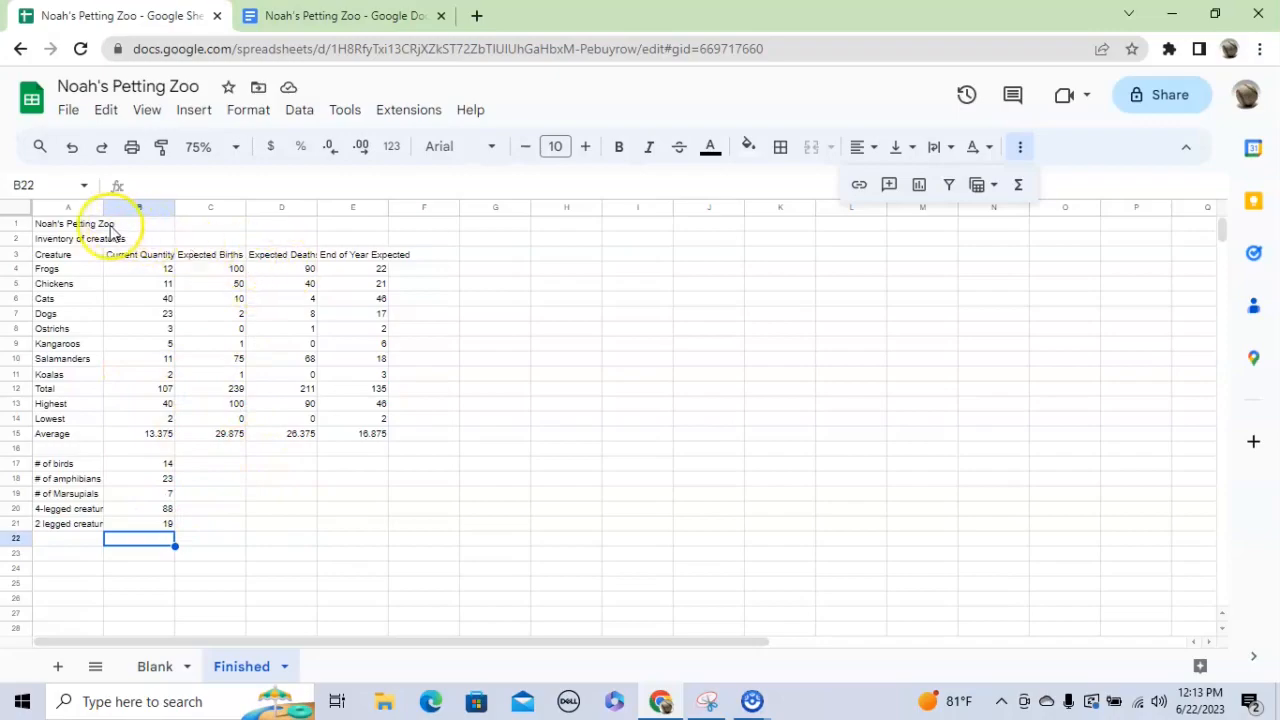
- Merge cells A1:E1 for the "Noah's Petting Zoo" title and increase its font size to 24
drag(86, 223, 330, 227)
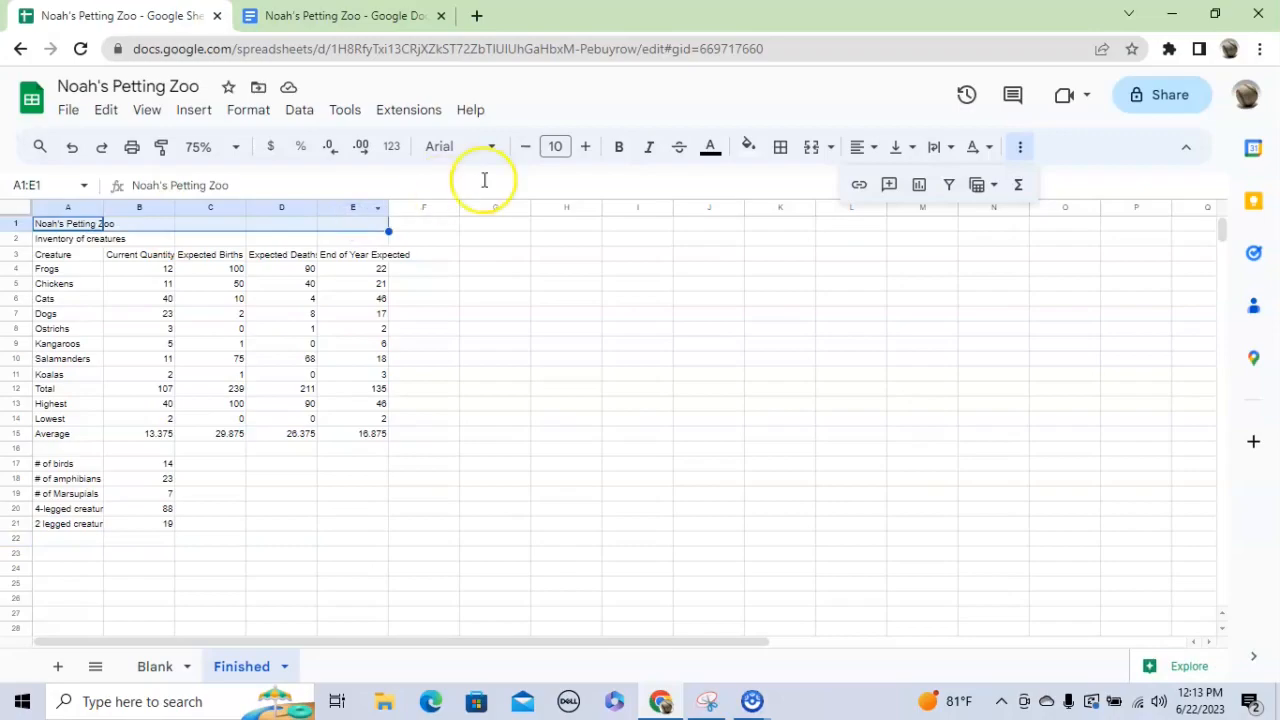
click(811, 148)
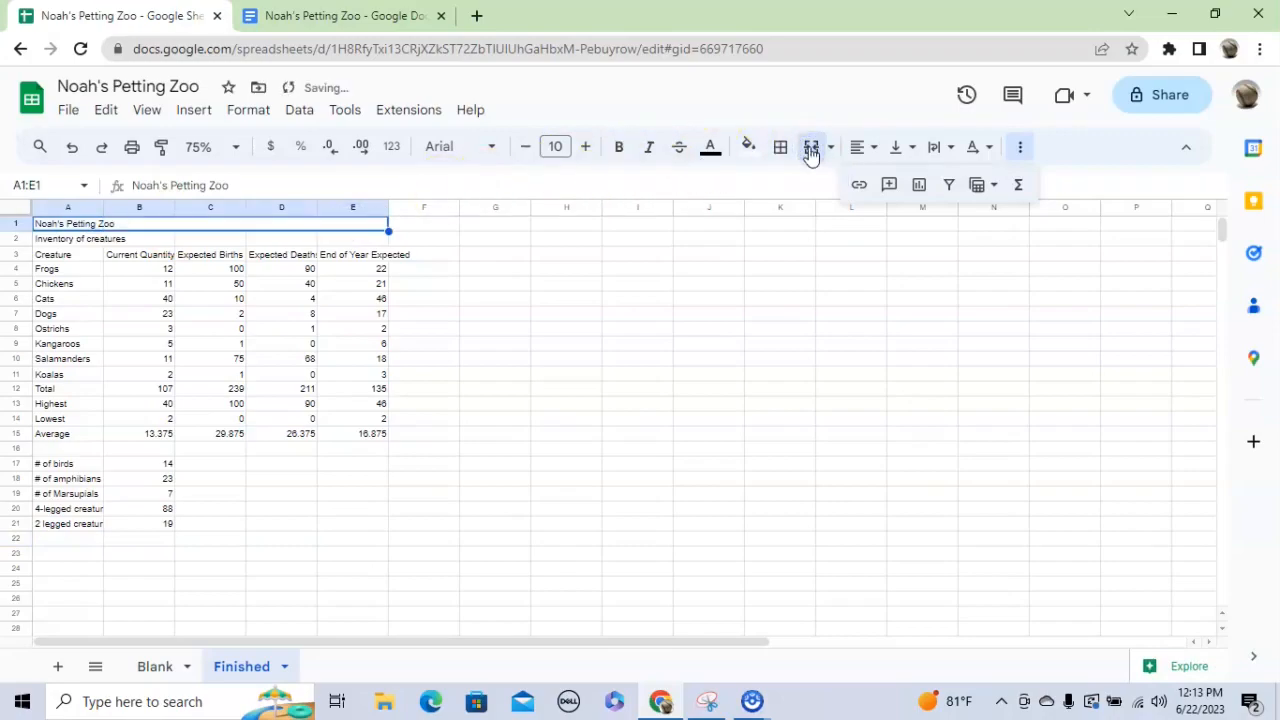
click(589, 148)
click(589, 148)
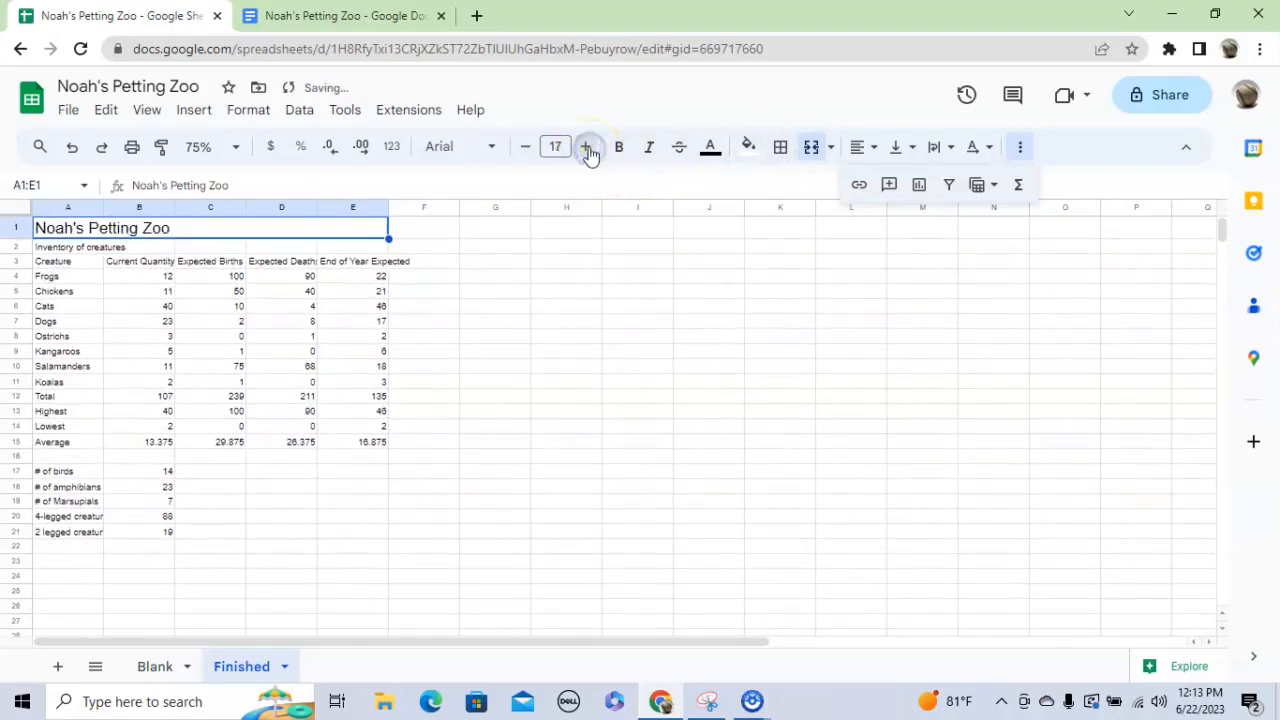
click(589, 148)
click(589, 148)
click(589, 148)
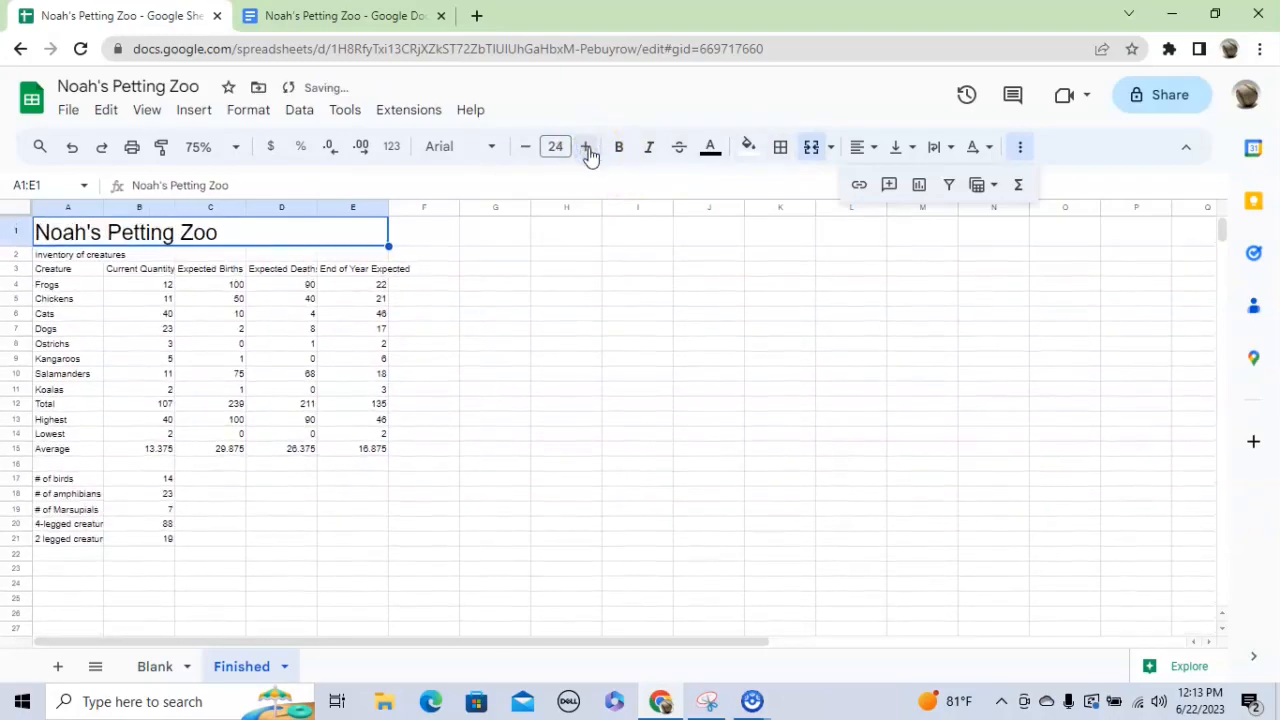
- Change the "Noah's Petting Zoo" title's font to Comfortaa and center it horizontally in its merged cell
click(495, 147)
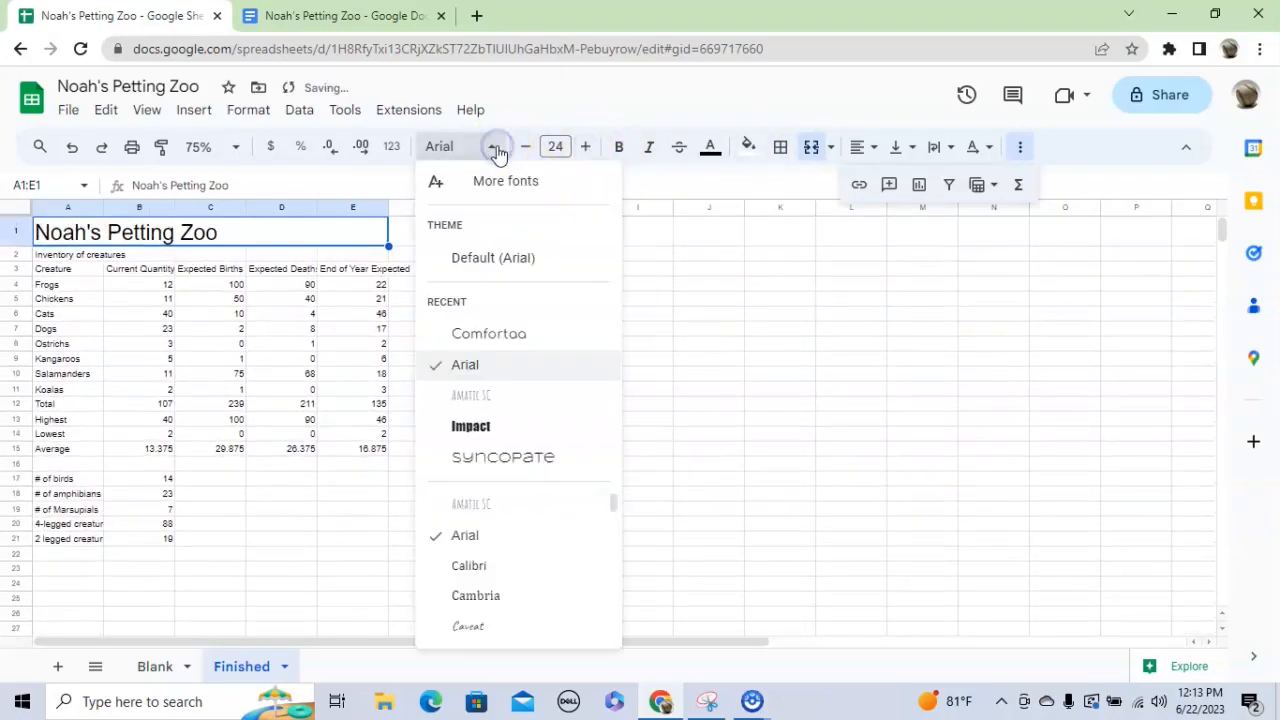
click(492, 334)
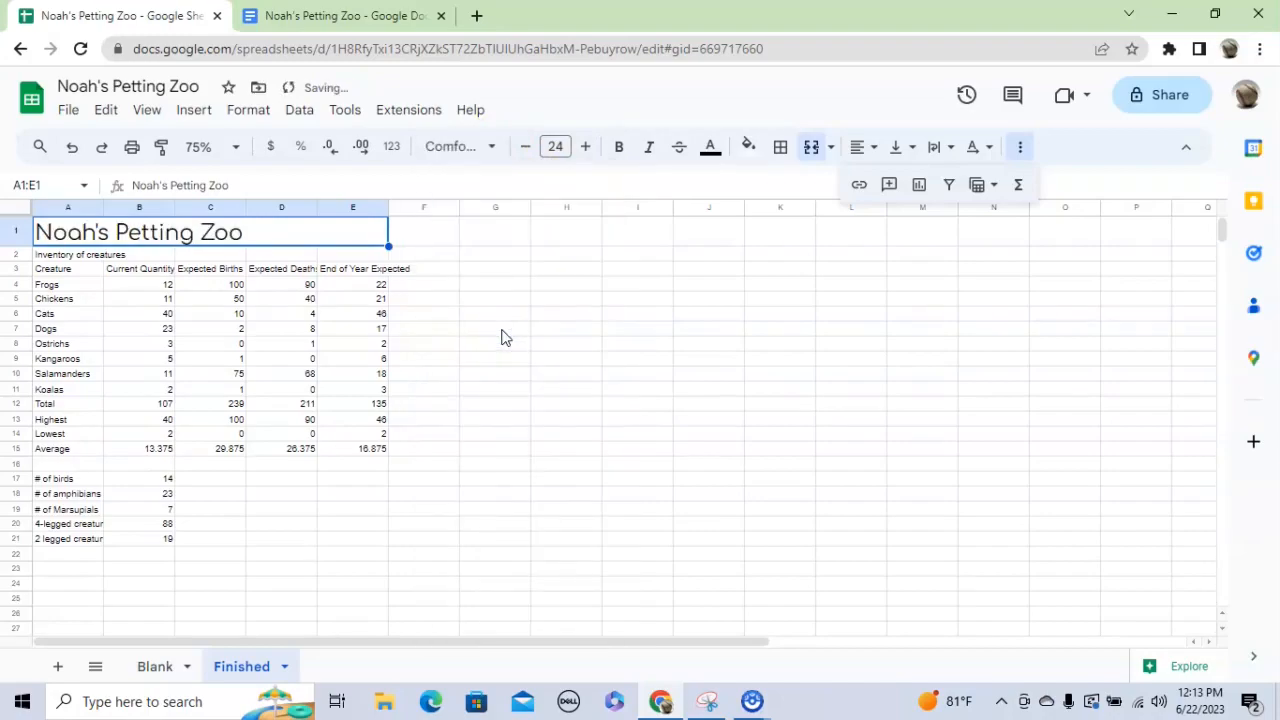
click(862, 147)
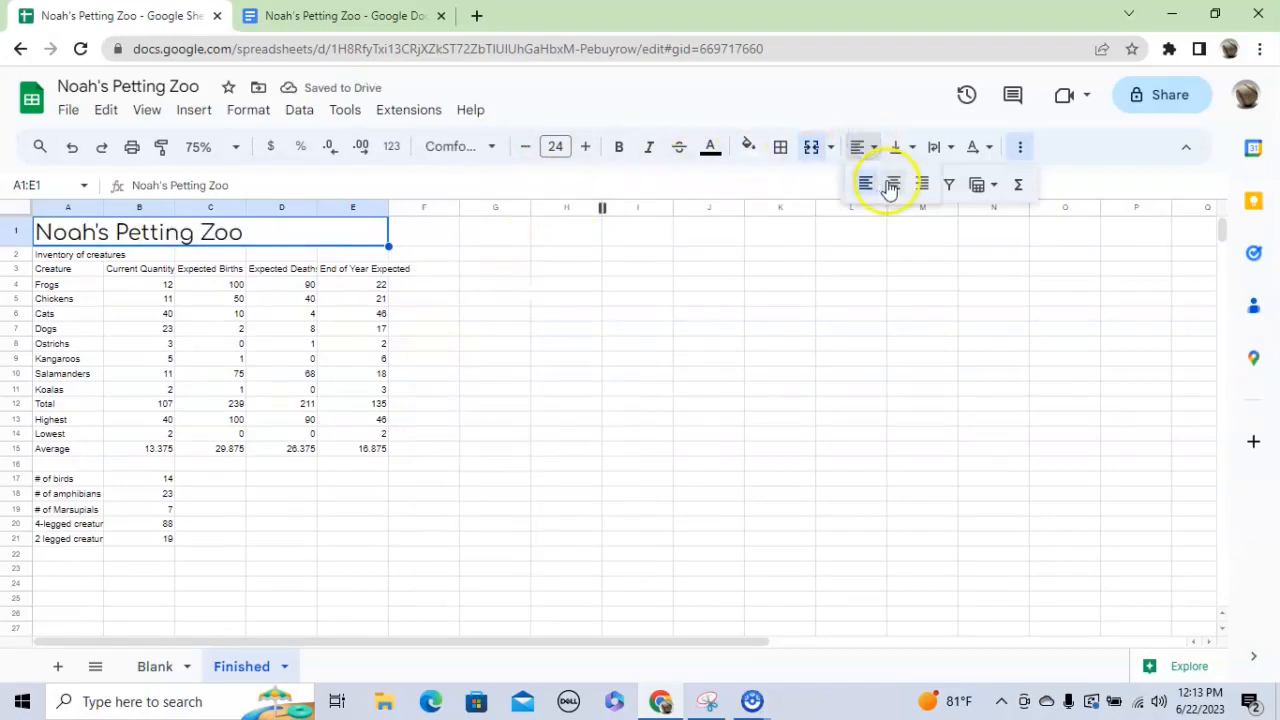
click(889, 182)
- Merge cells A2:E2 for the "Inventory of creatures" subtitle and center it horizontally
drag(98, 255, 354, 254)
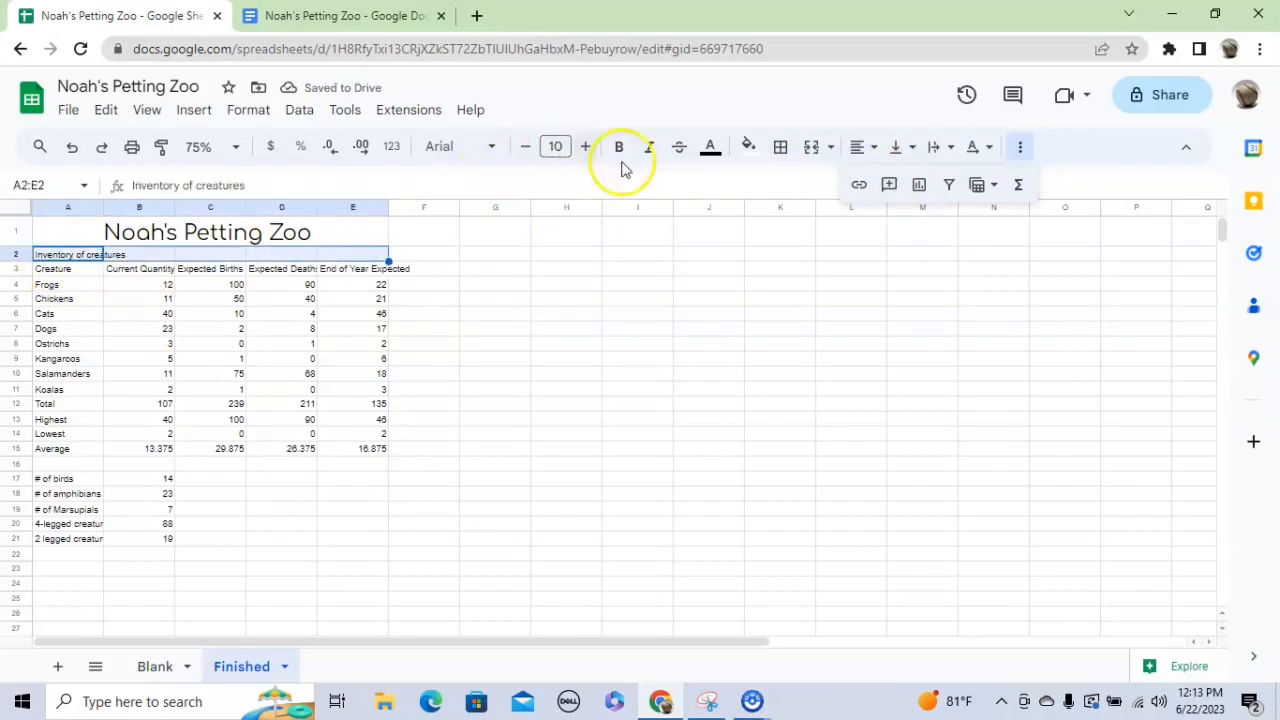
click(811, 148)
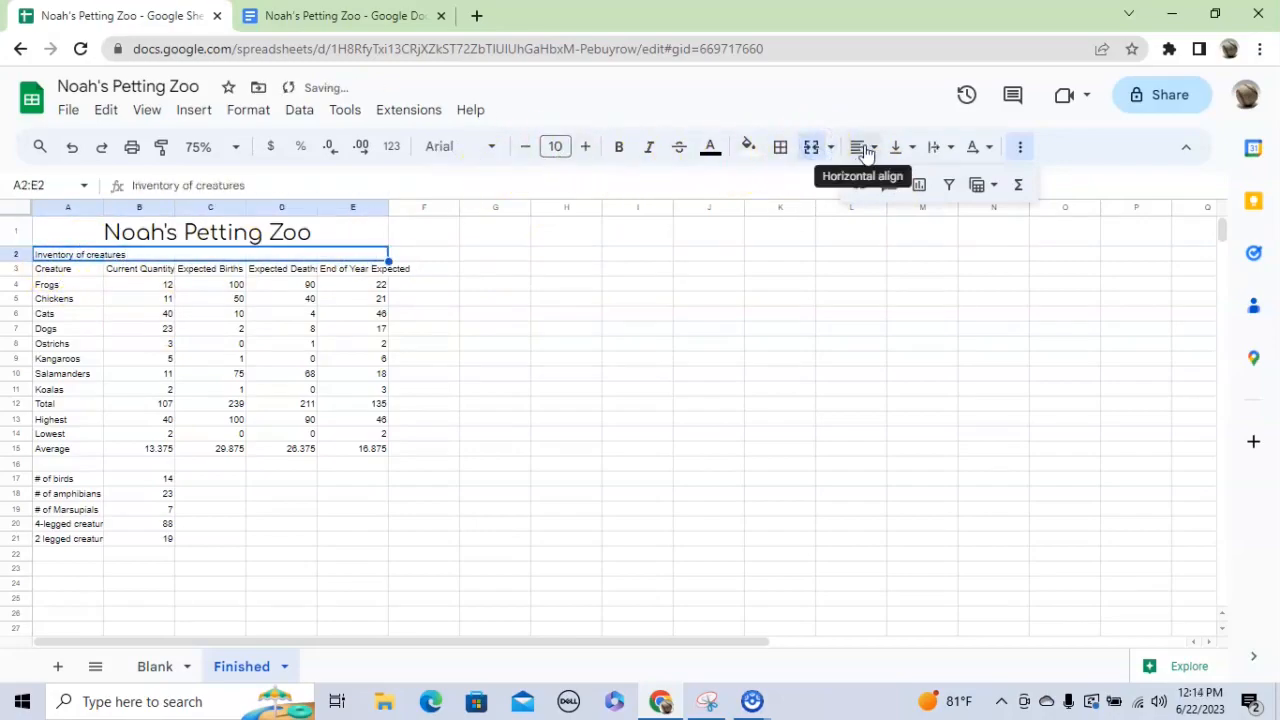
click(860, 148)
click(891, 185)
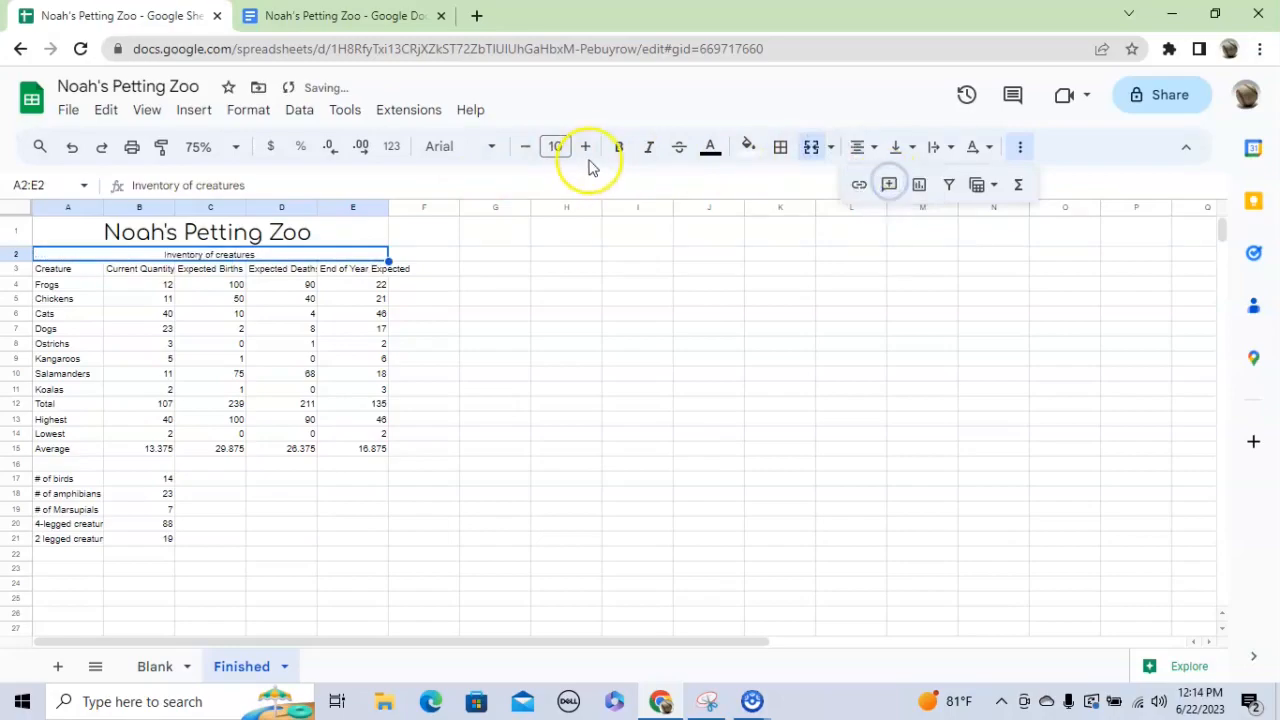
- Increase the "Inventory of creatures" subtitle's font size to 20 and set its font to Comfortaa
click(587, 147)
click(587, 147)
click(587, 147)
click(587, 147)
click(587, 147)
click(587, 147)
click(587, 147)
click(587, 147)
click(587, 147)
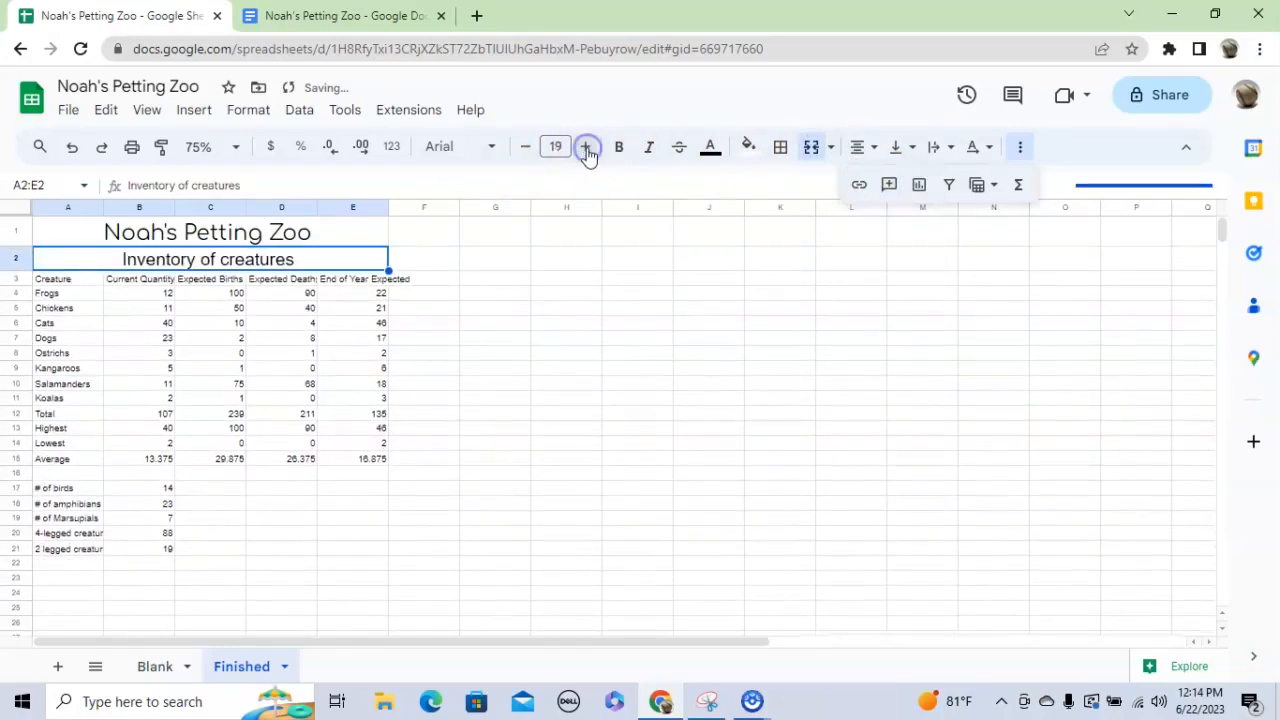
click(587, 147)
click(489, 150)
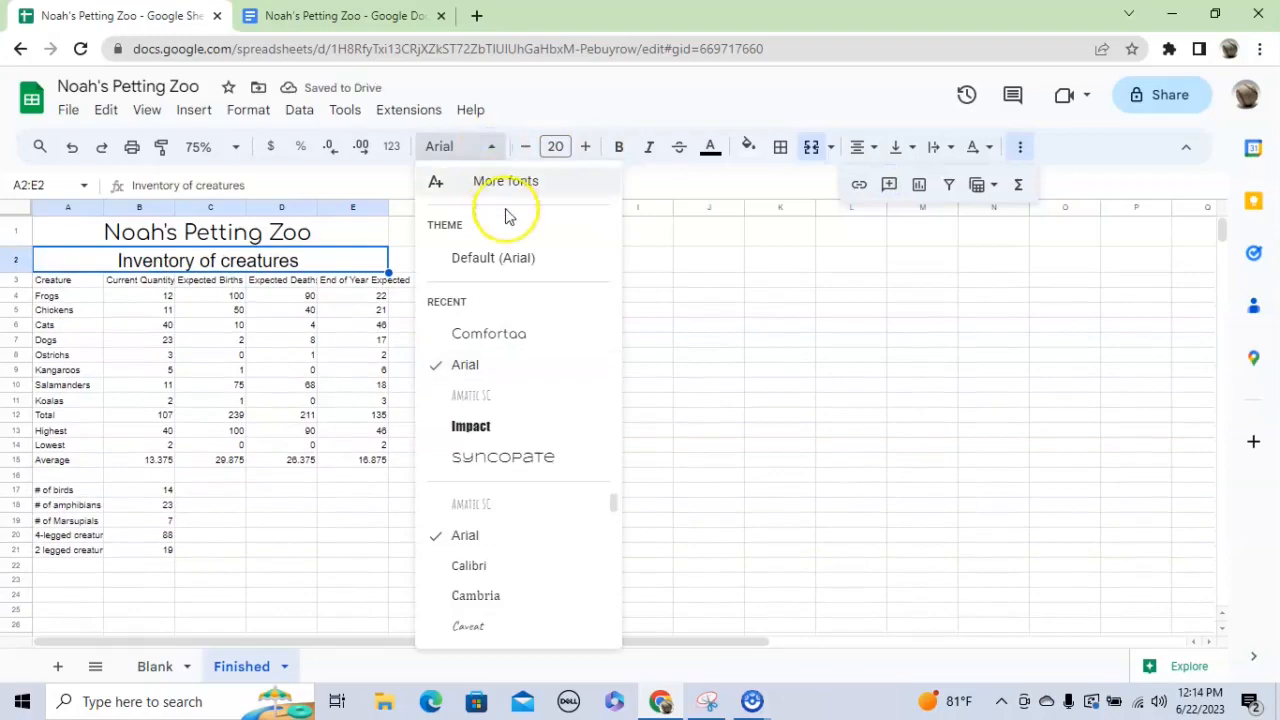
click(489, 336)
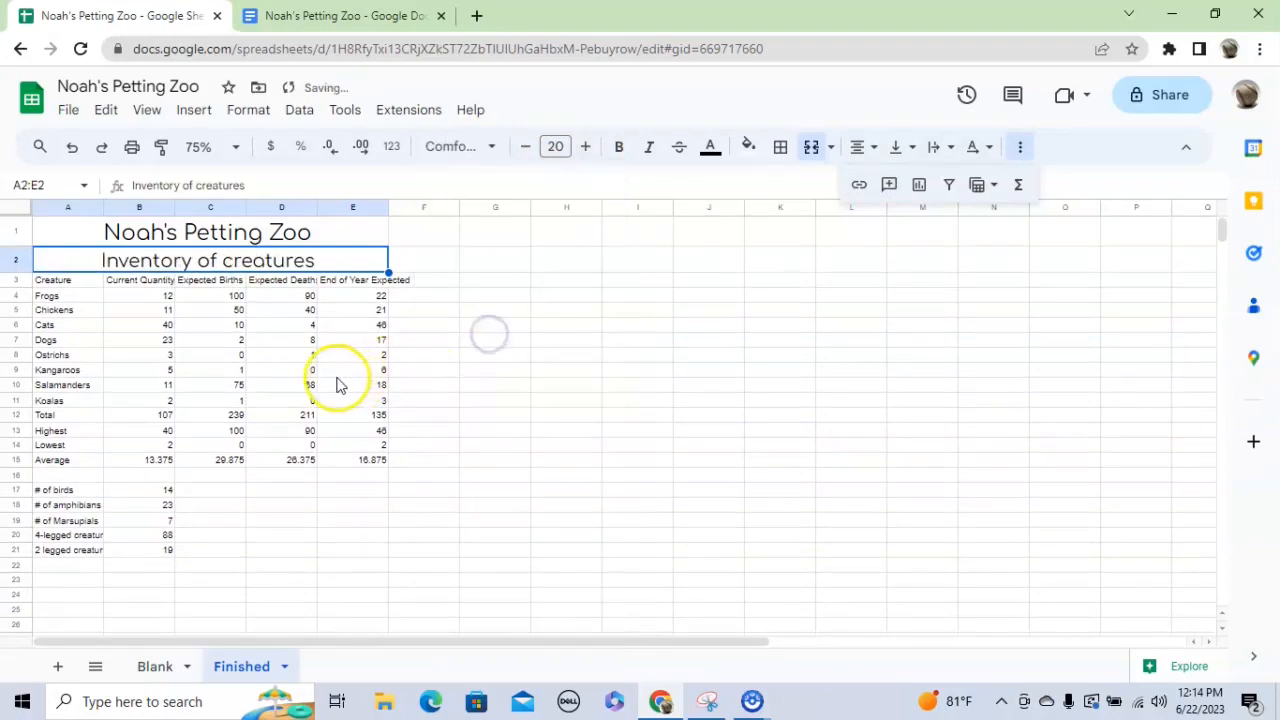
click(347, 368)
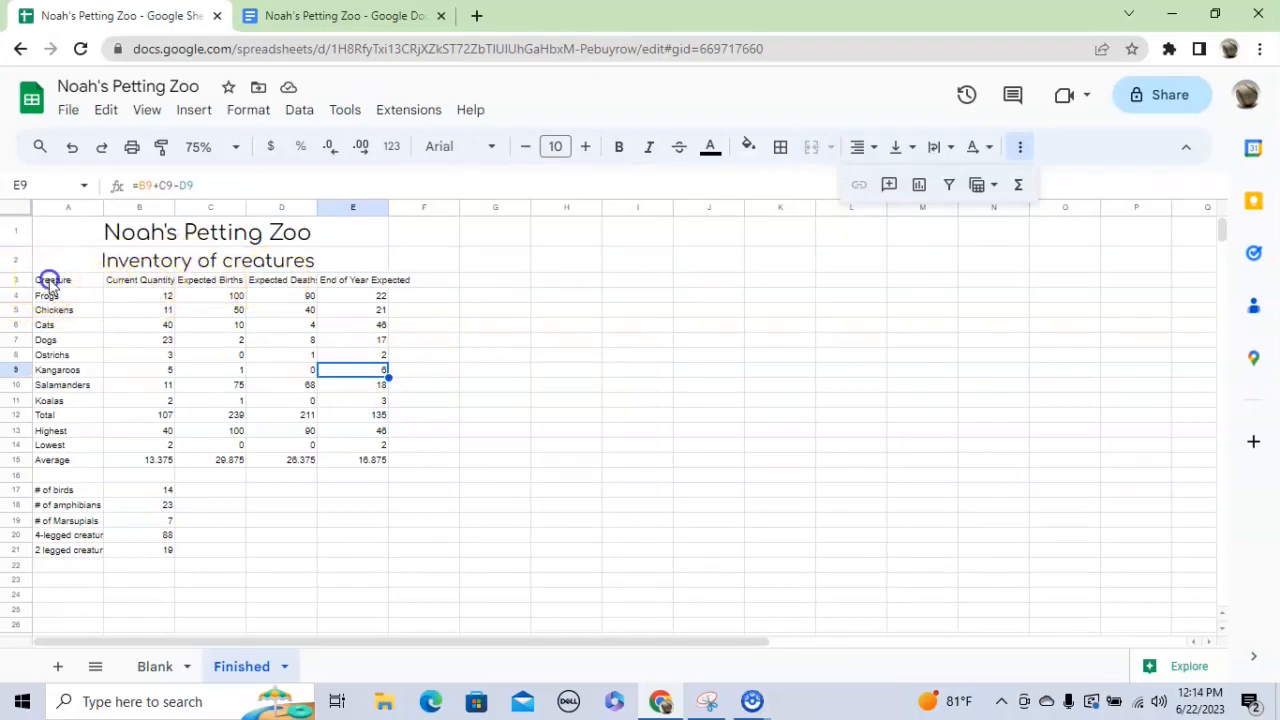
- Apply text wrapping to the whole column-heading row 3
drag(48, 280, 298, 283)
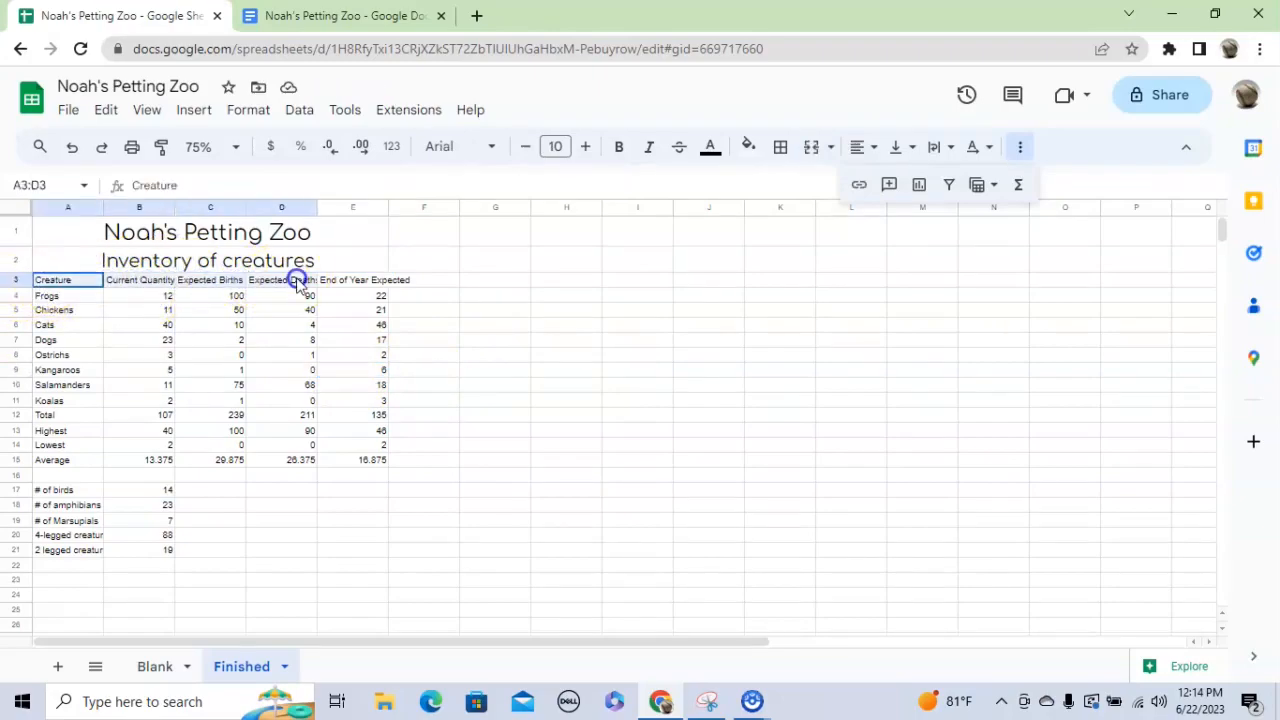
click(17, 278)
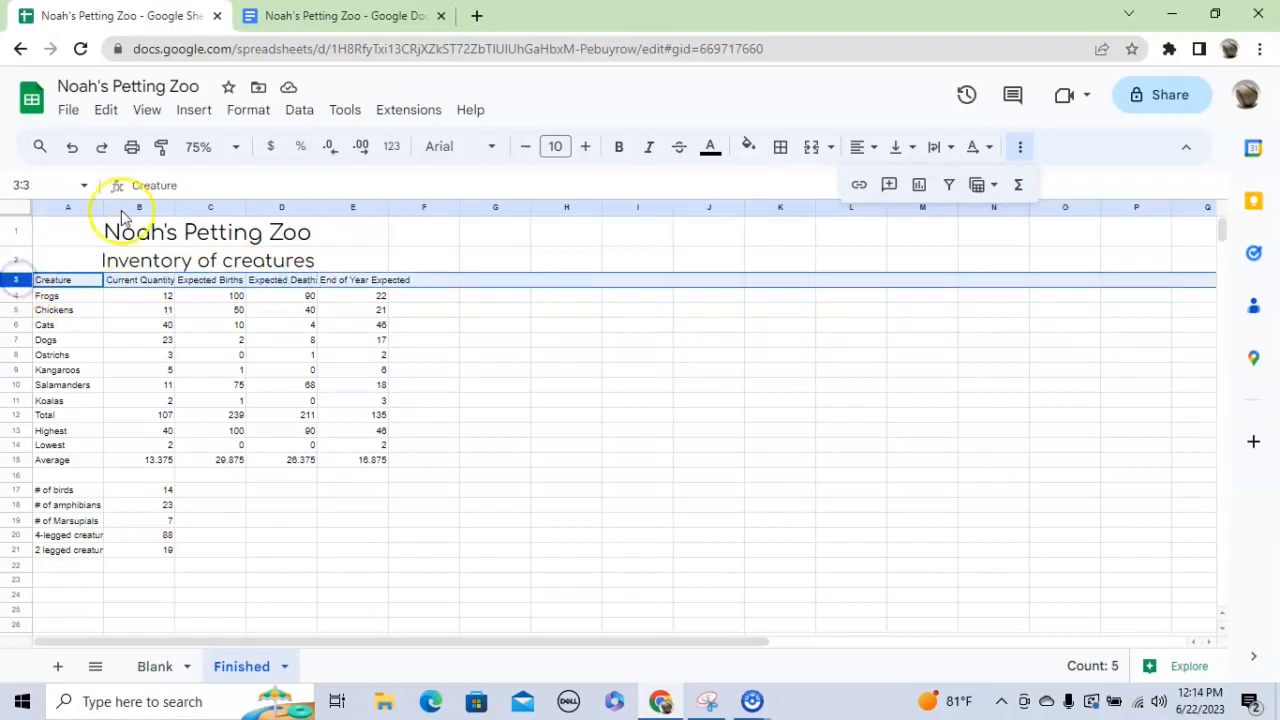
click(250, 110)
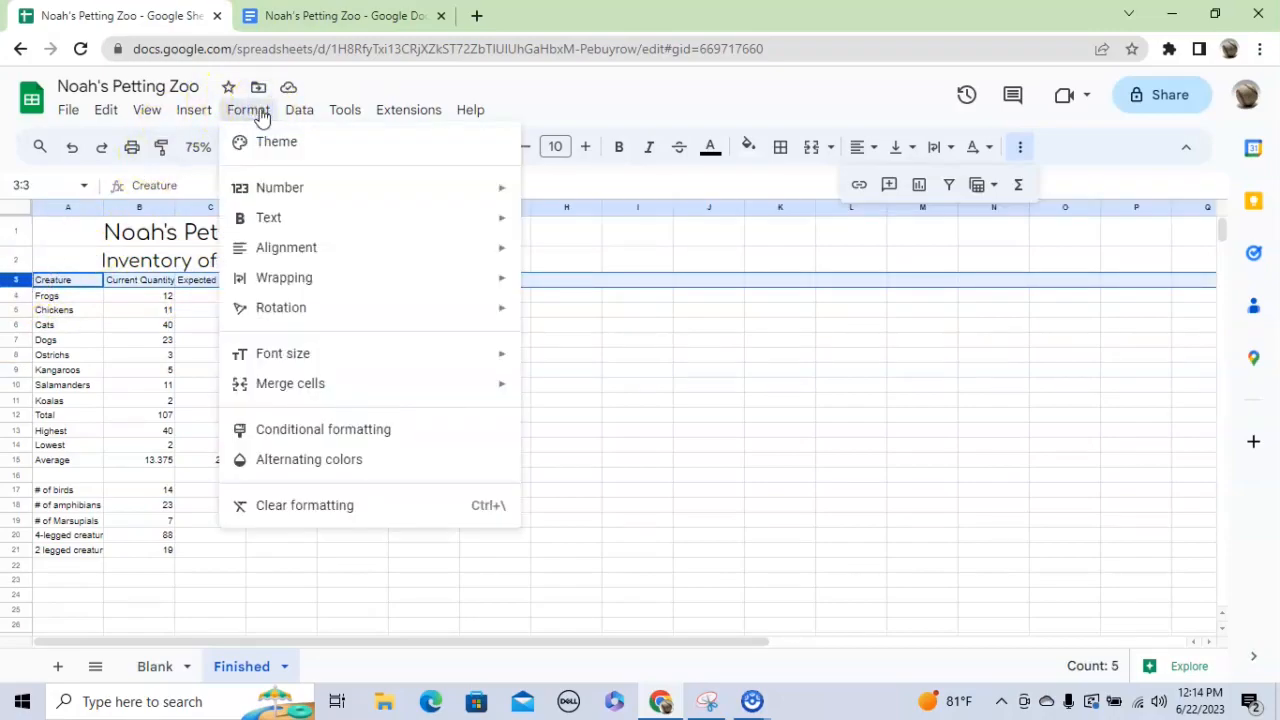
mouse_move(283, 280)
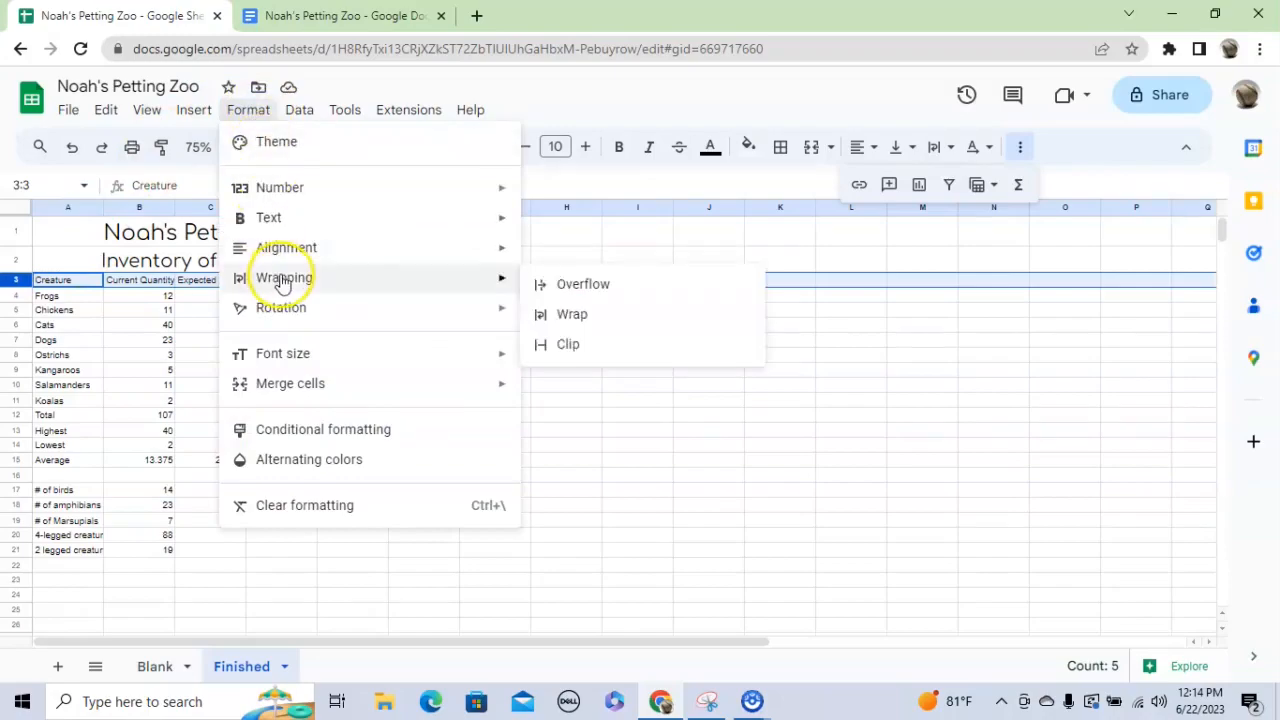
click(573, 318)
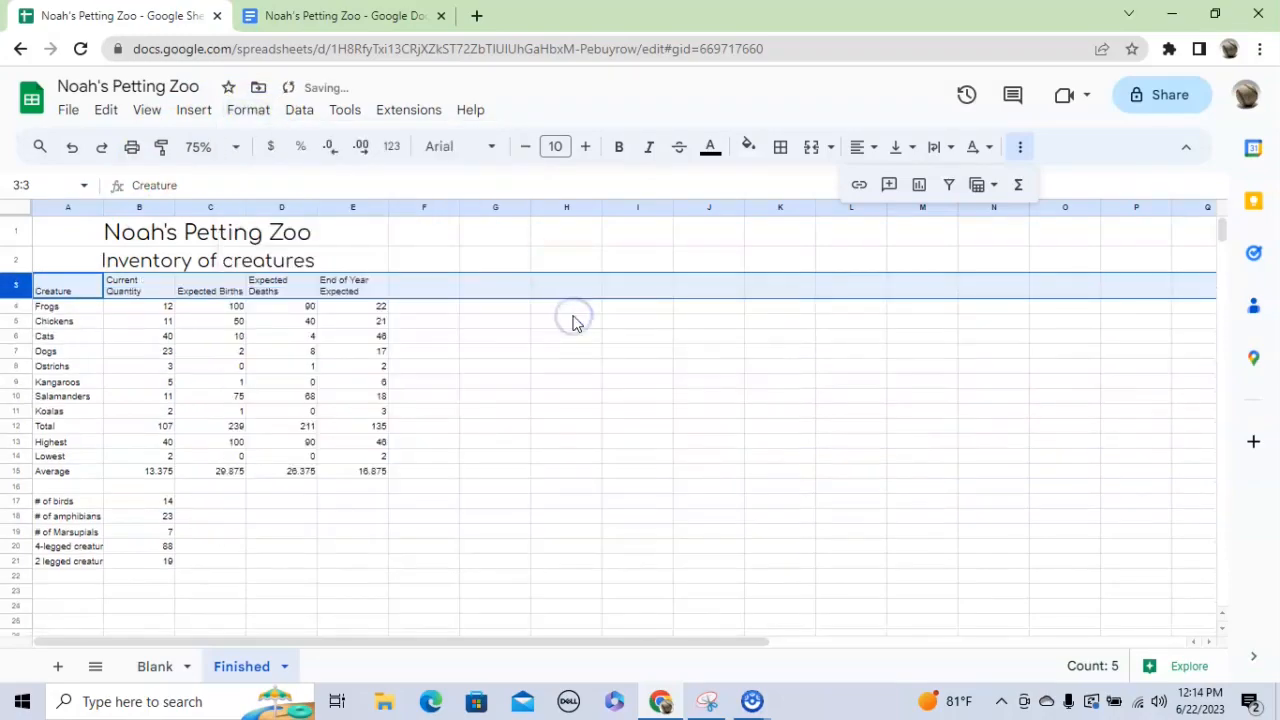
- Center the row 3 column headings horizontally, make them bold and increase their font size to 11
click(858, 146)
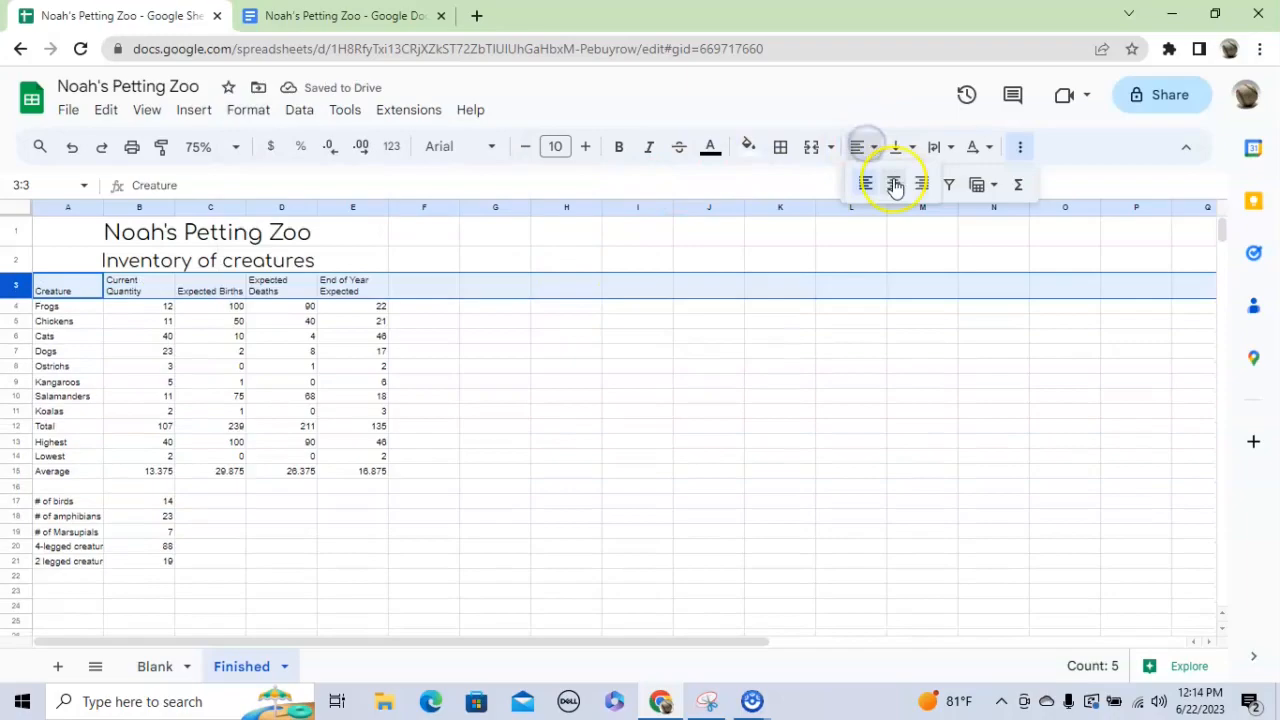
click(889, 184)
click(619, 147)
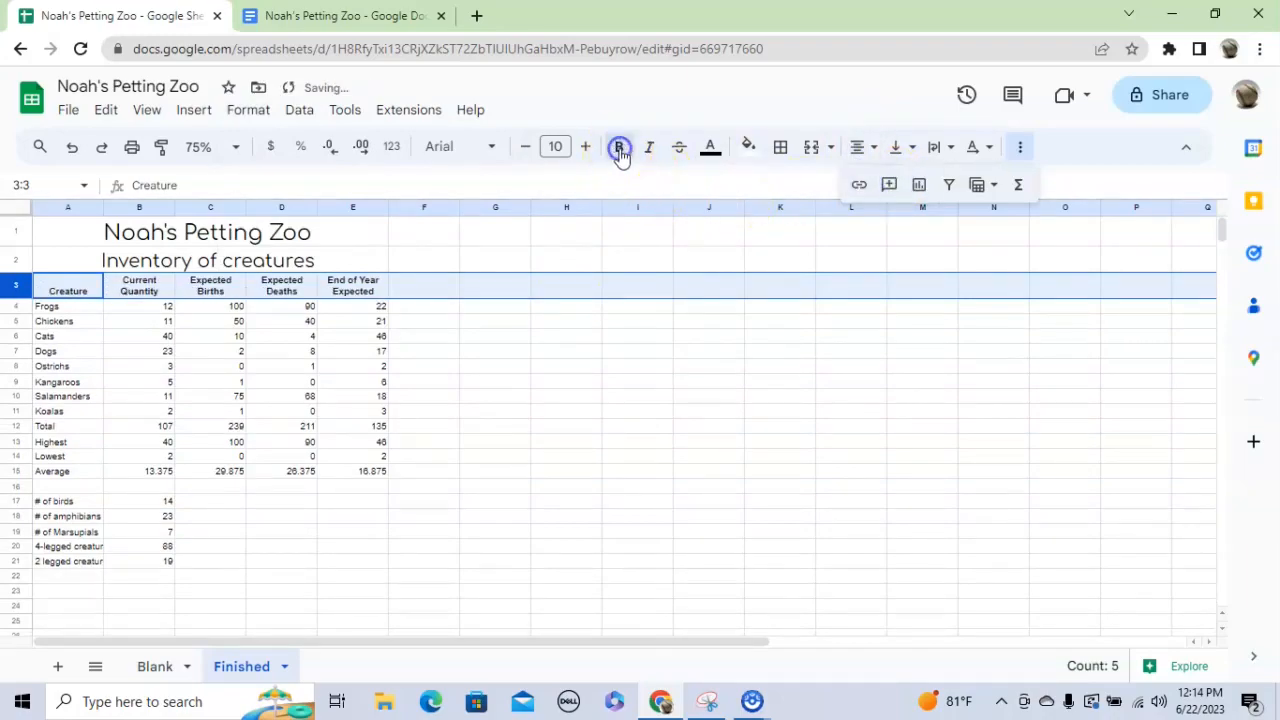
click(588, 147)
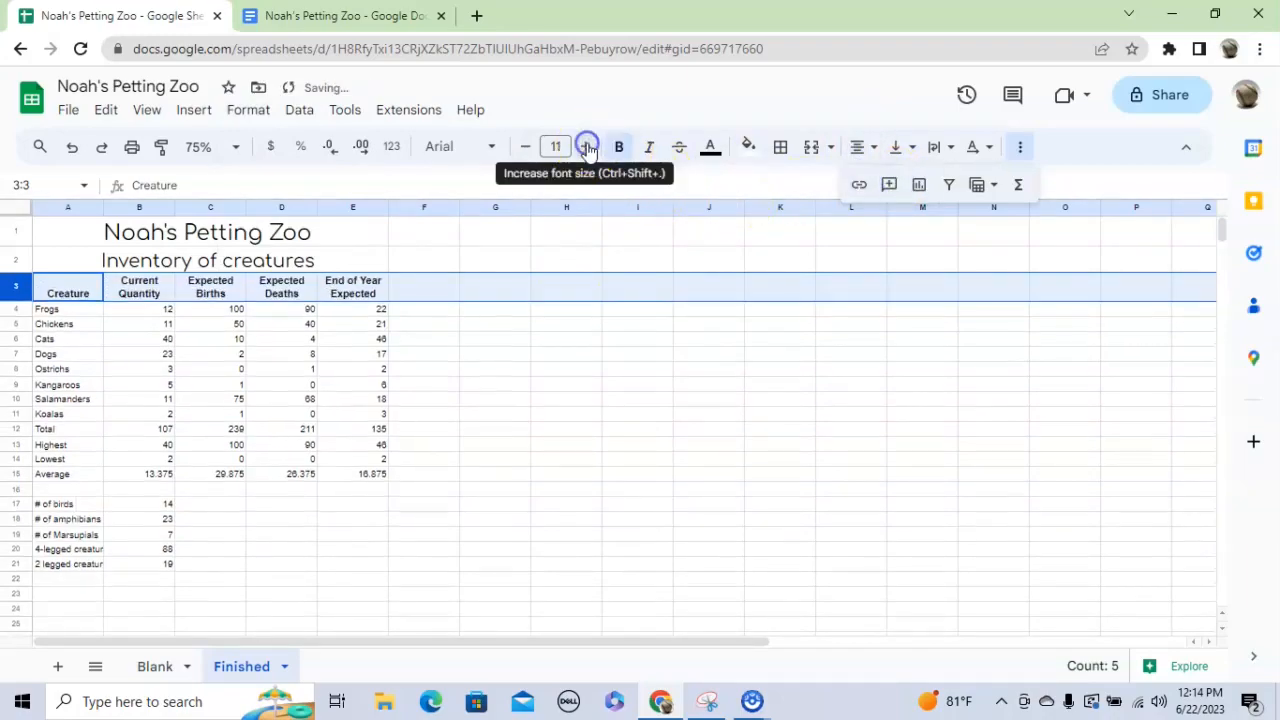
- Add a bottom border beneath the column headings in A3:E3
click(352, 297)
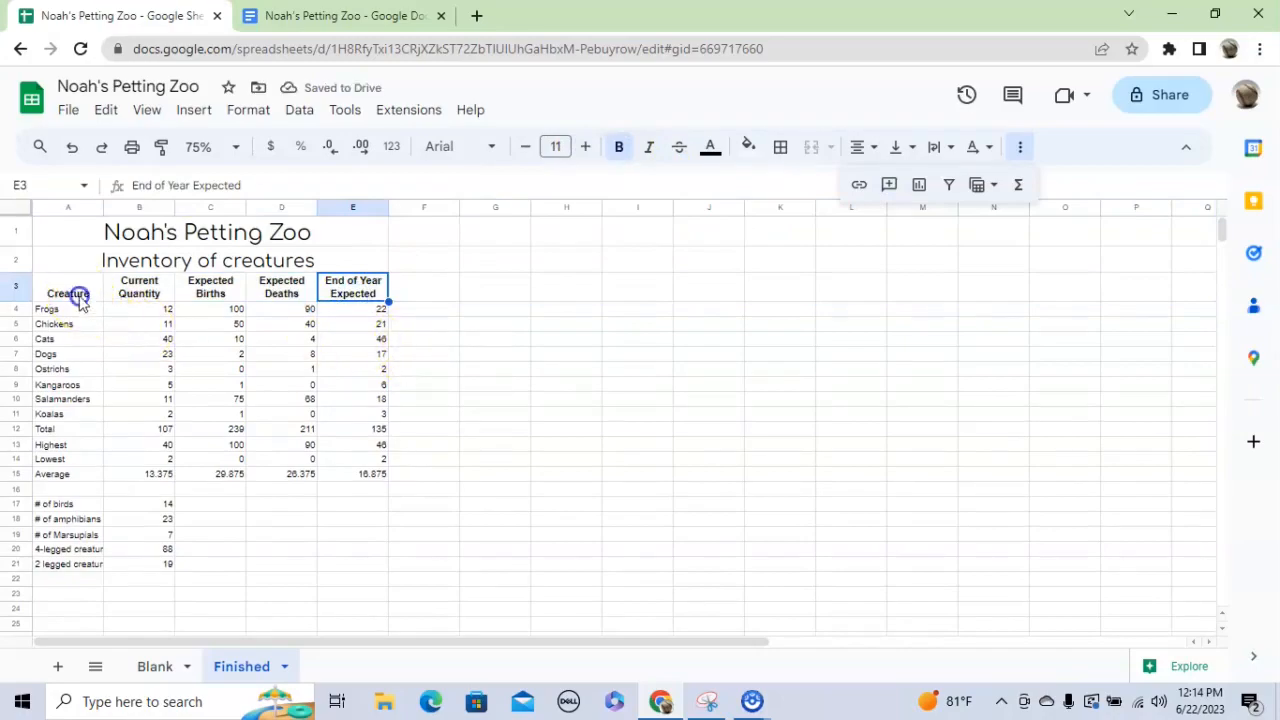
drag(77, 294, 362, 290)
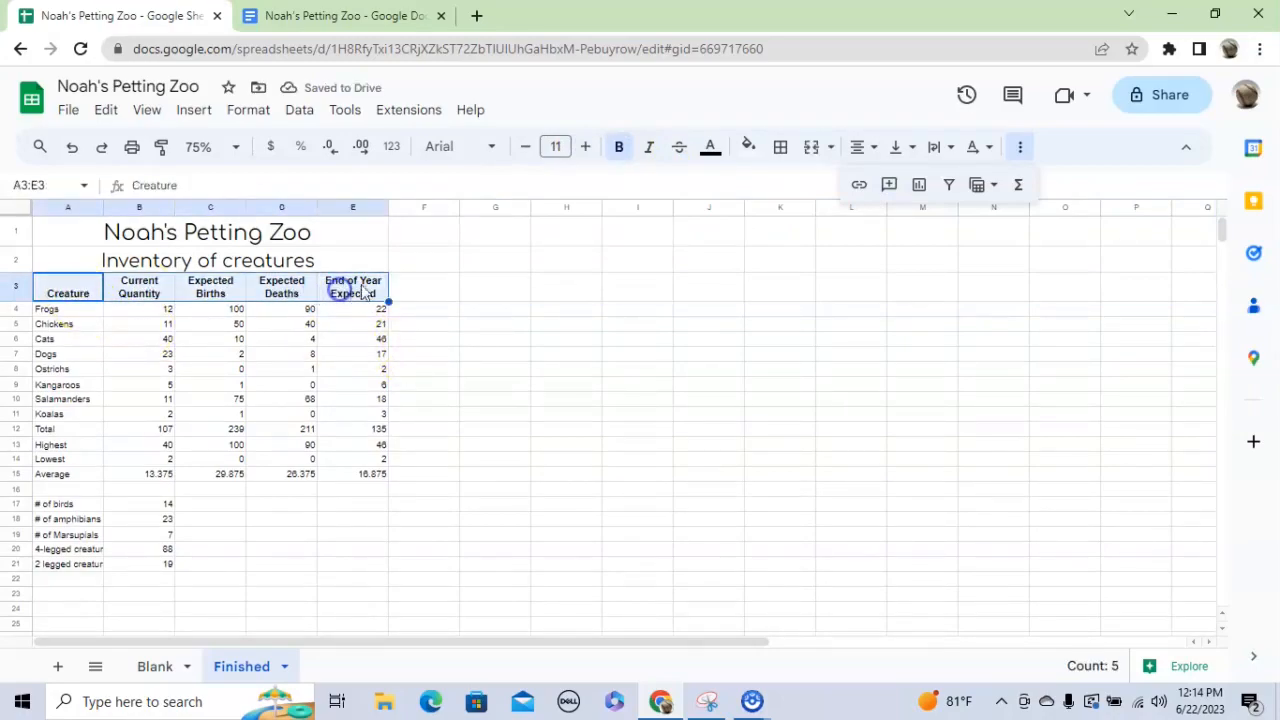
click(784, 147)
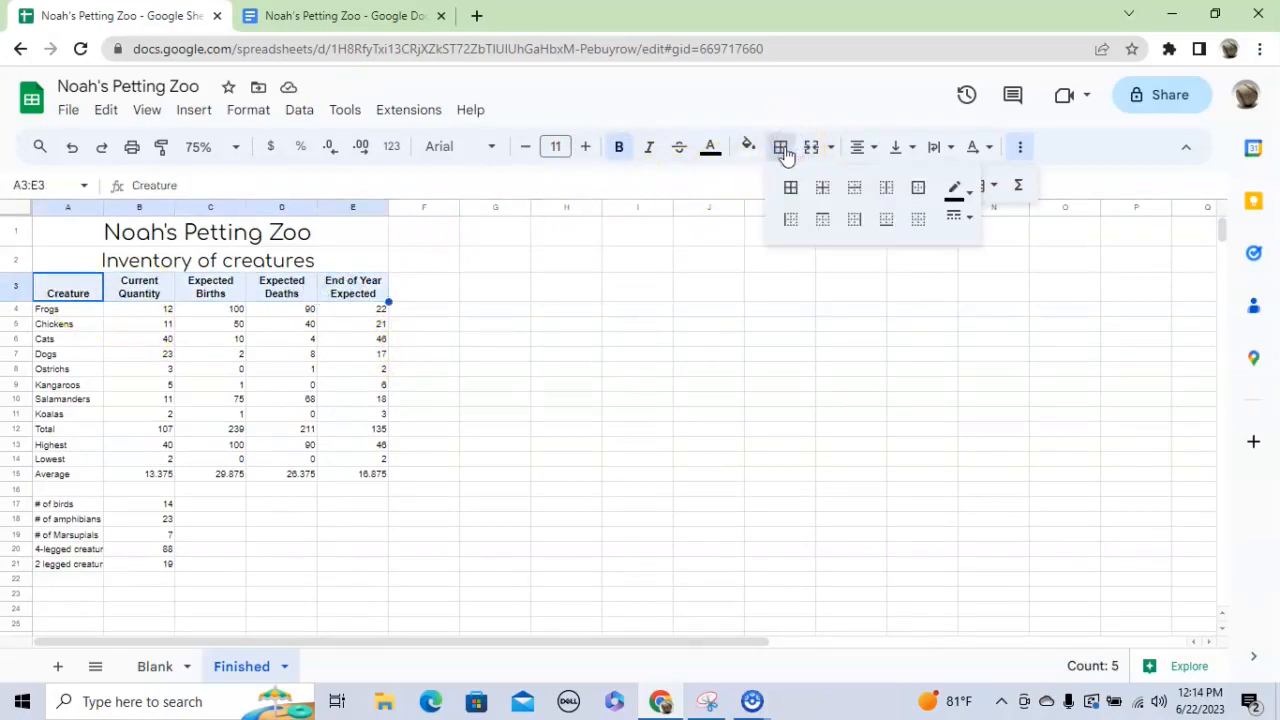
click(886, 225)
click(568, 354)
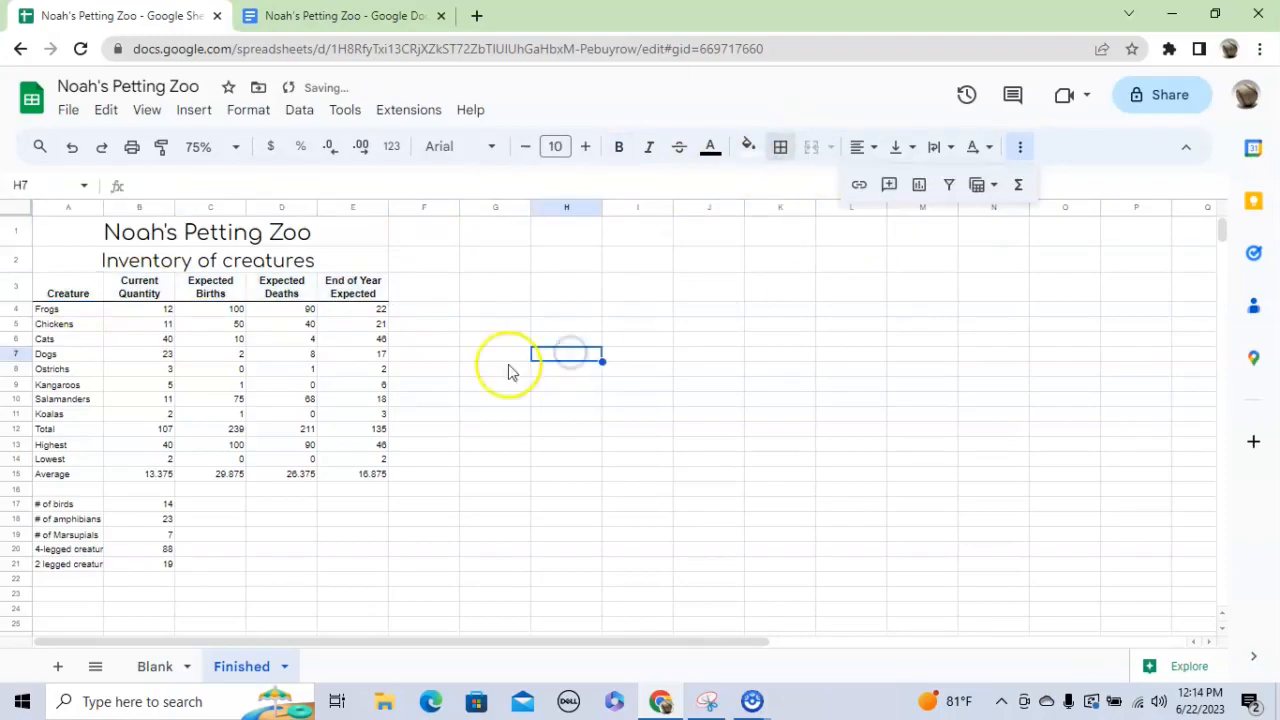
- Add a bottom border beneath the Koalas row in A11:E11 to set off the summary rows
drag(58, 421, 320, 413)
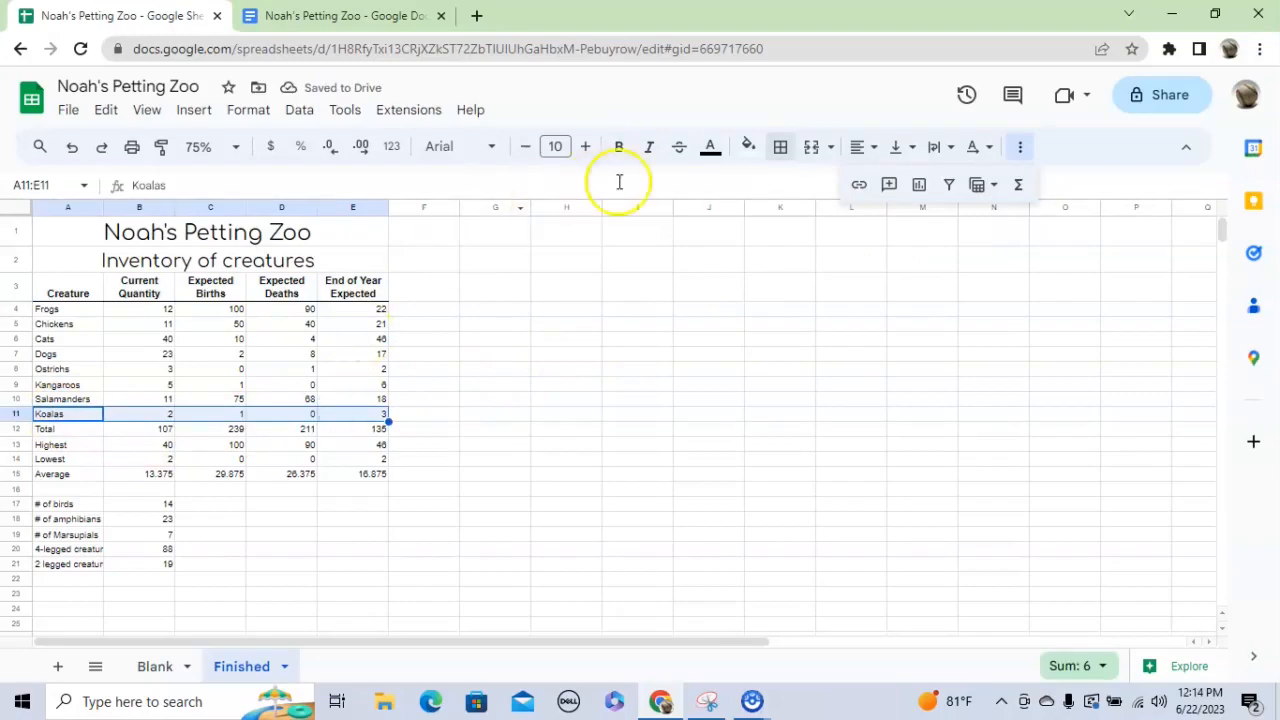
click(779, 147)
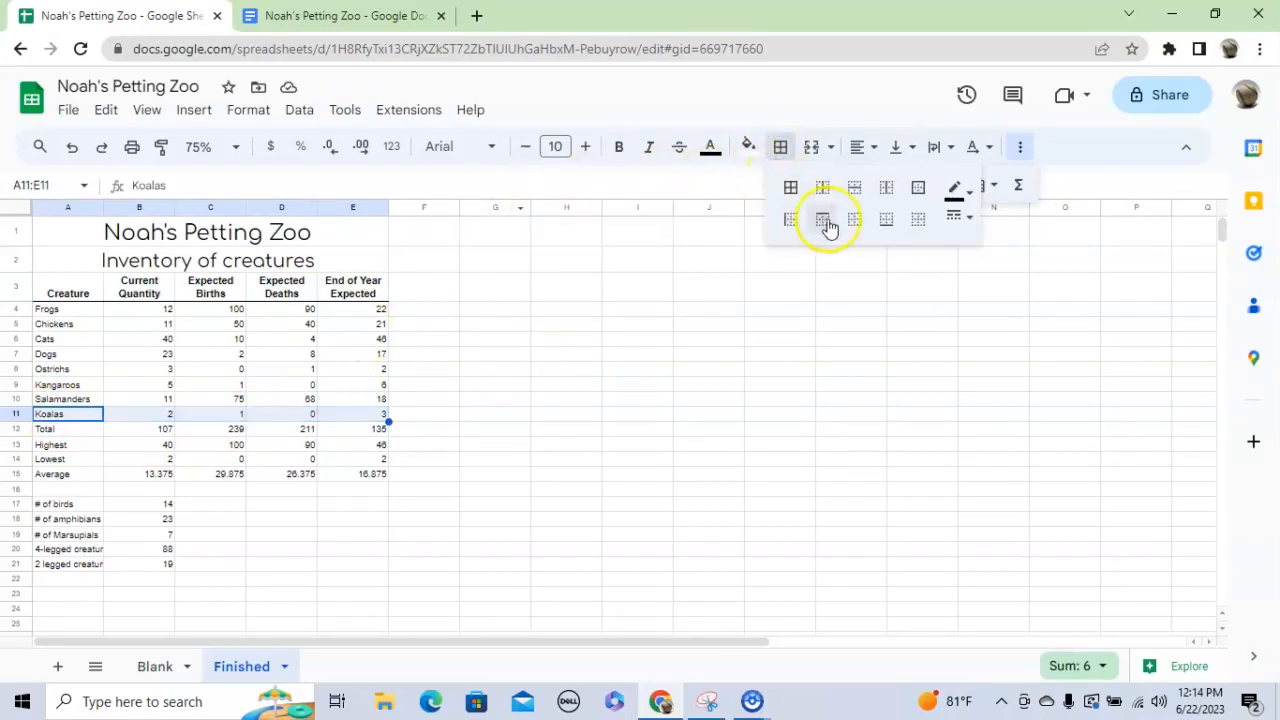
click(886, 222)
click(614, 372)
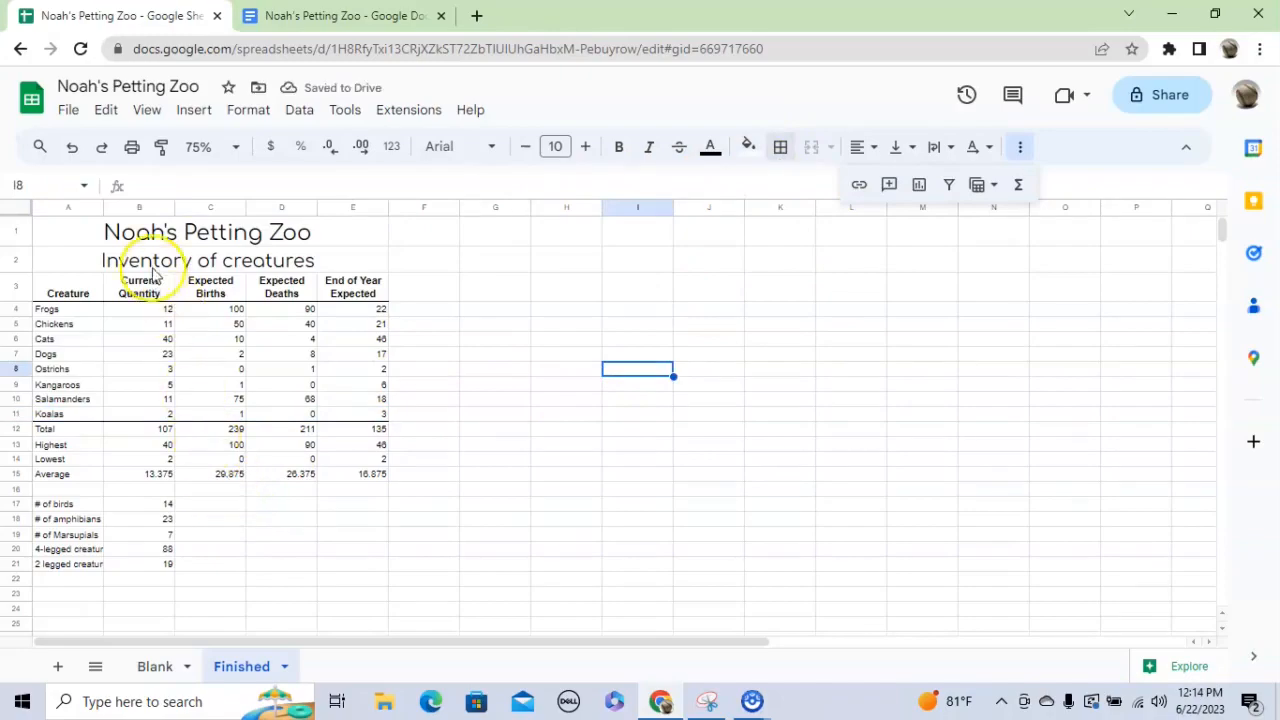
- Fill the title, subtitle and column headings in A1:E3 with a light orange background
drag(175, 232, 189, 285)
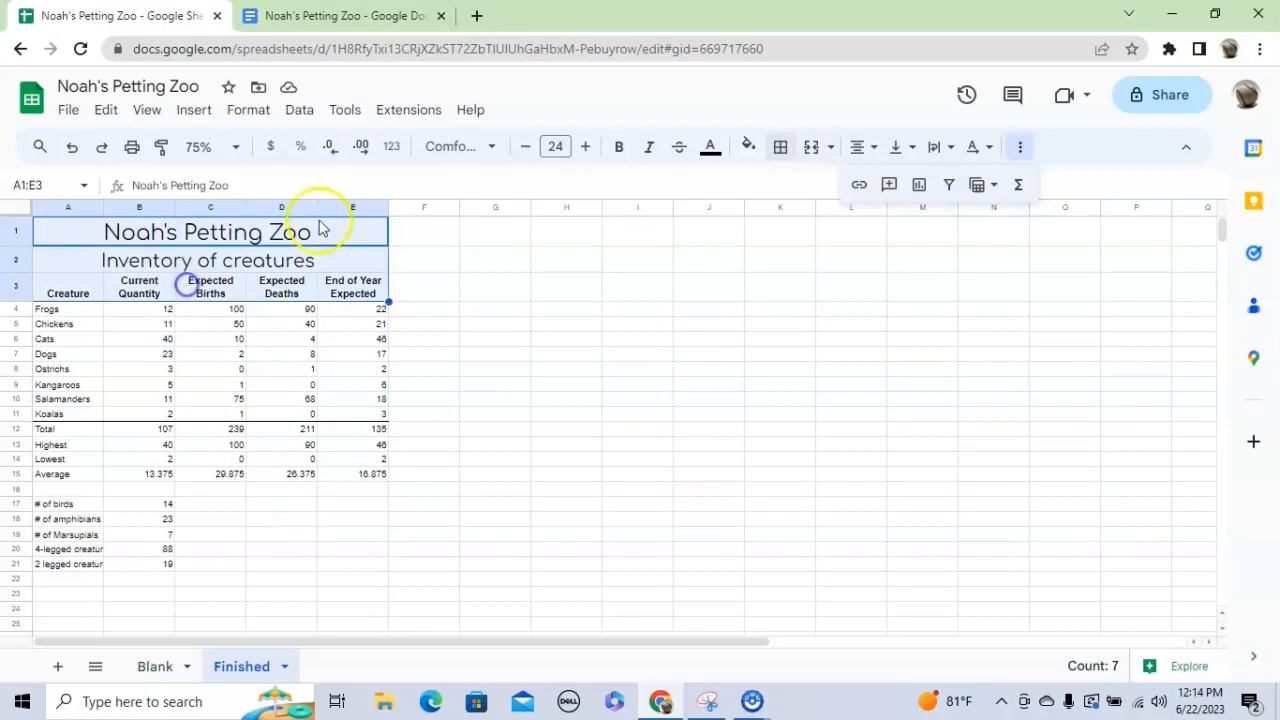
click(750, 147)
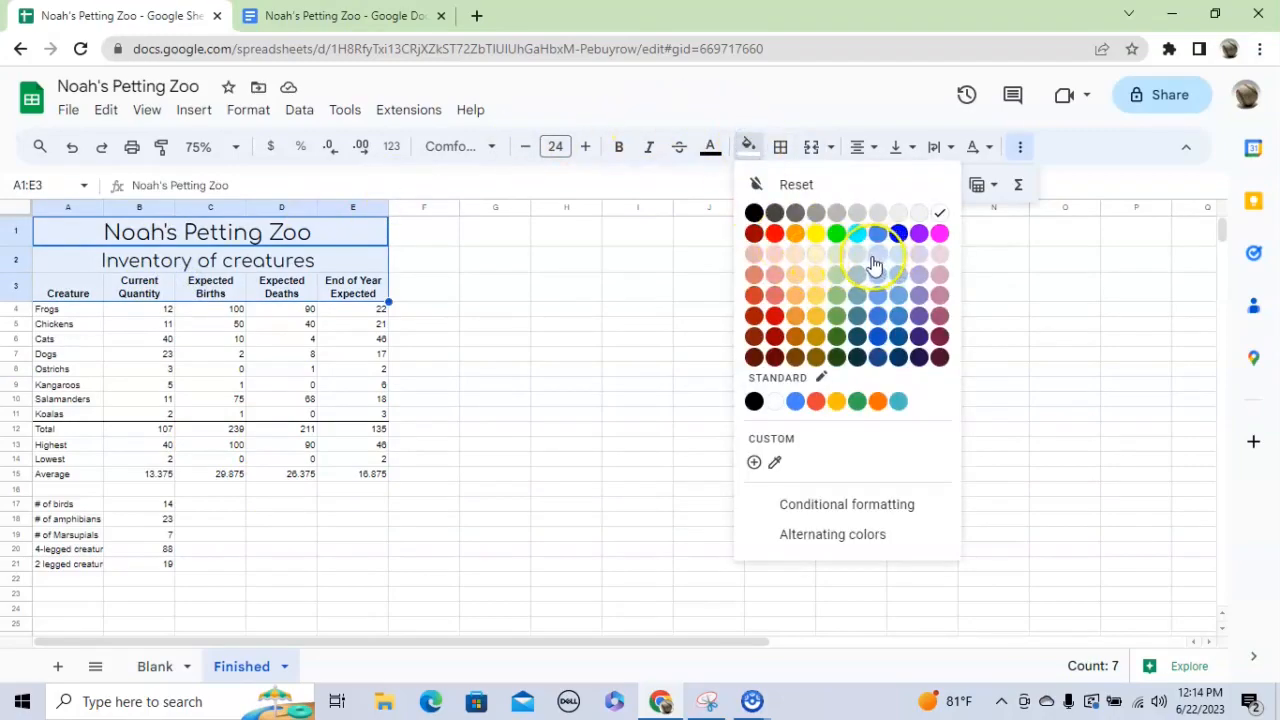
click(795, 255)
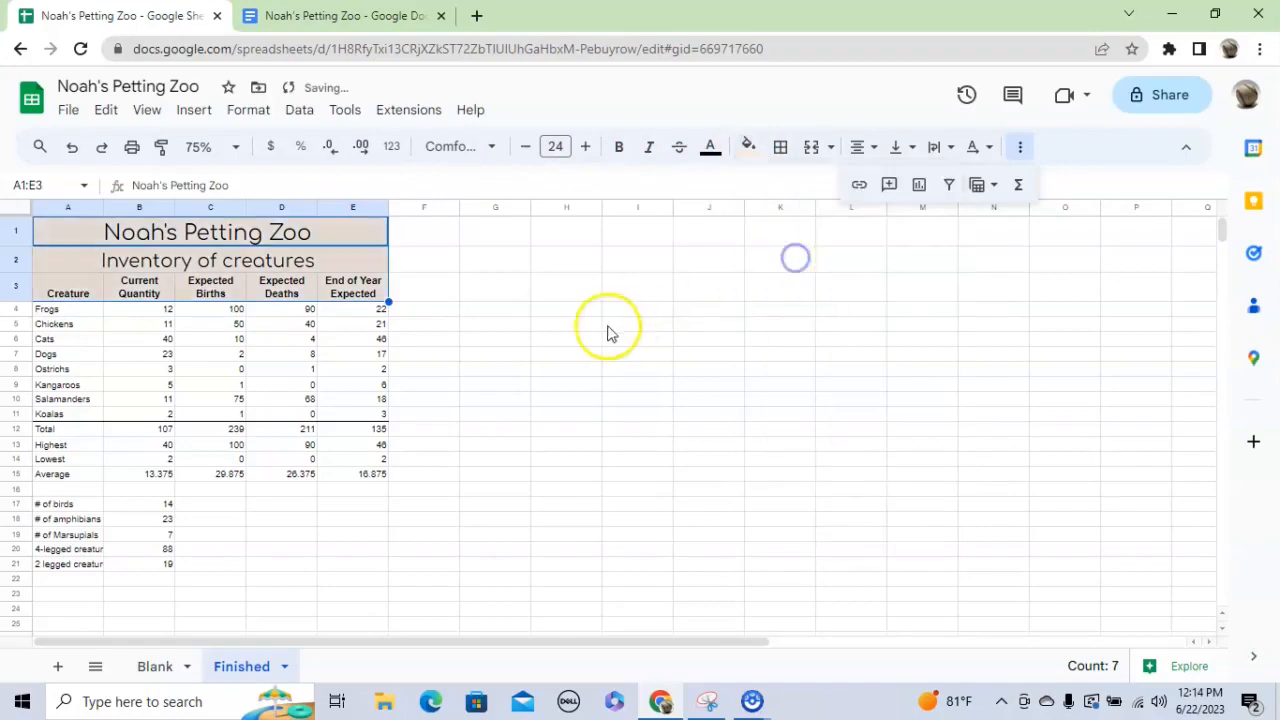
click(556, 329)
- Make the summary labels Total, Highest, Lowest and Average in A12:A15 bold
click(345, 400)
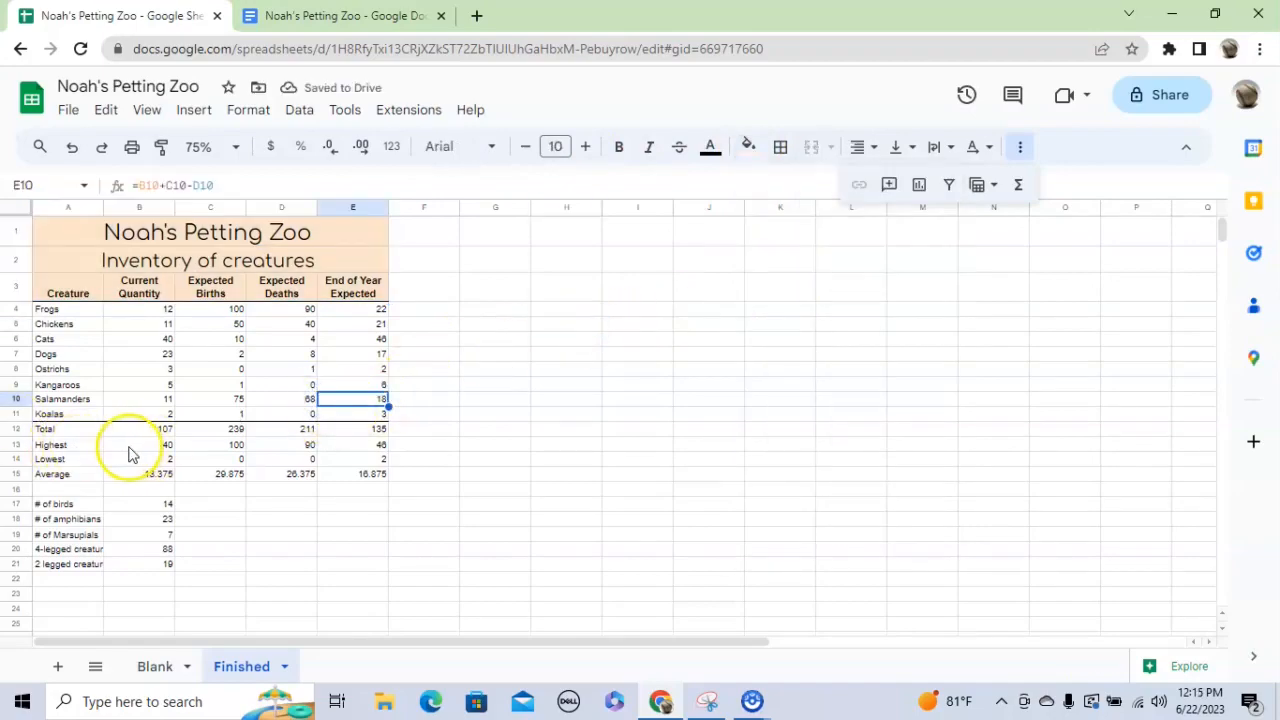
drag(56, 430, 55, 478)
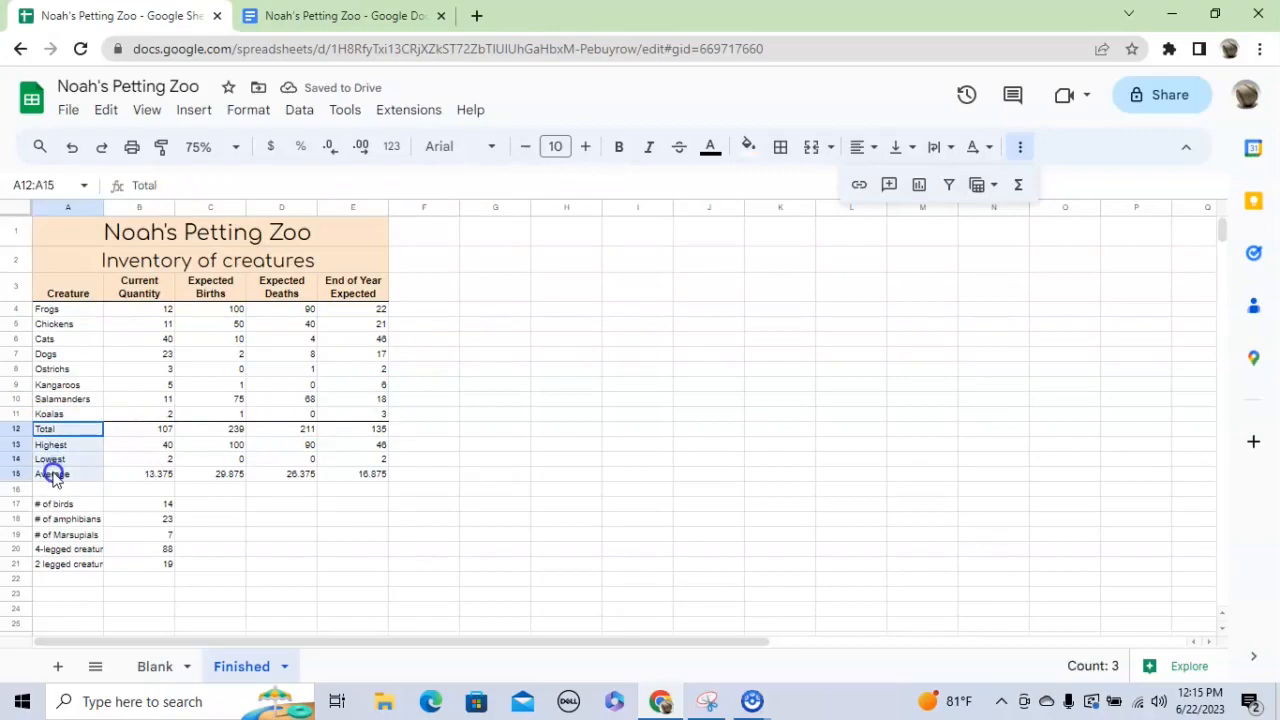
click(619, 146)
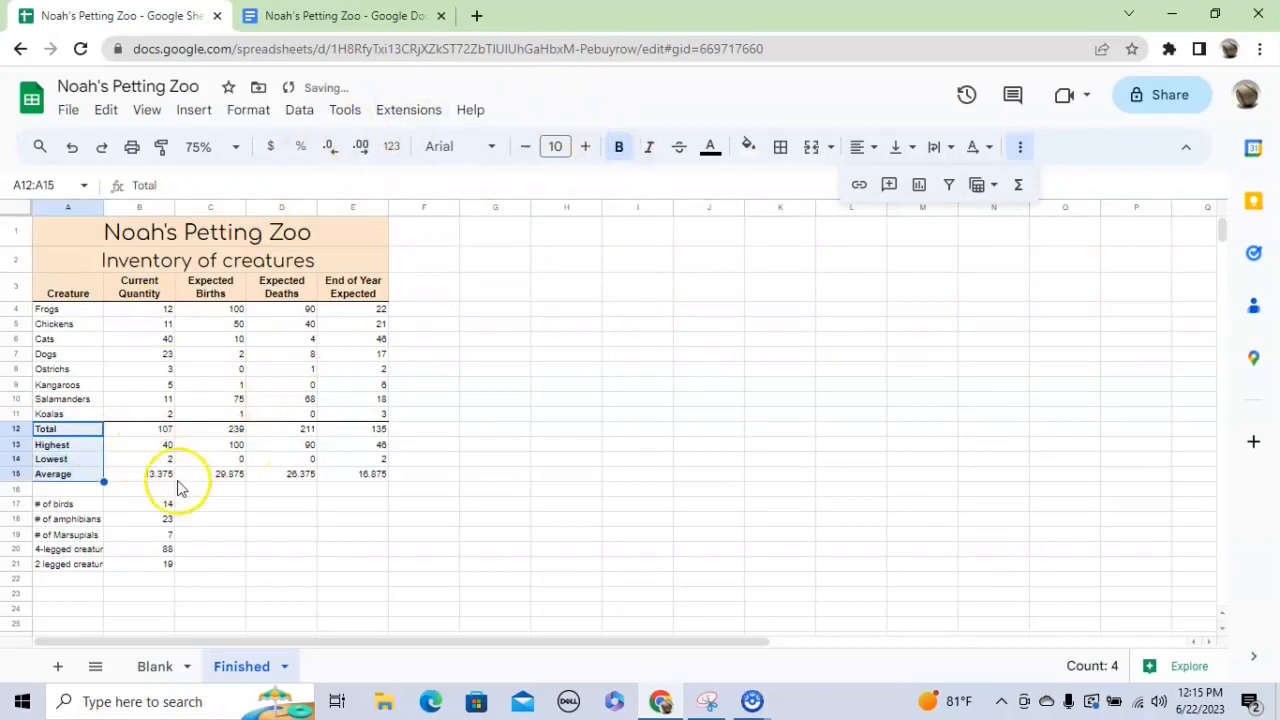
- Reduce the averages in B15:E15 to one decimal place
click(227, 475)
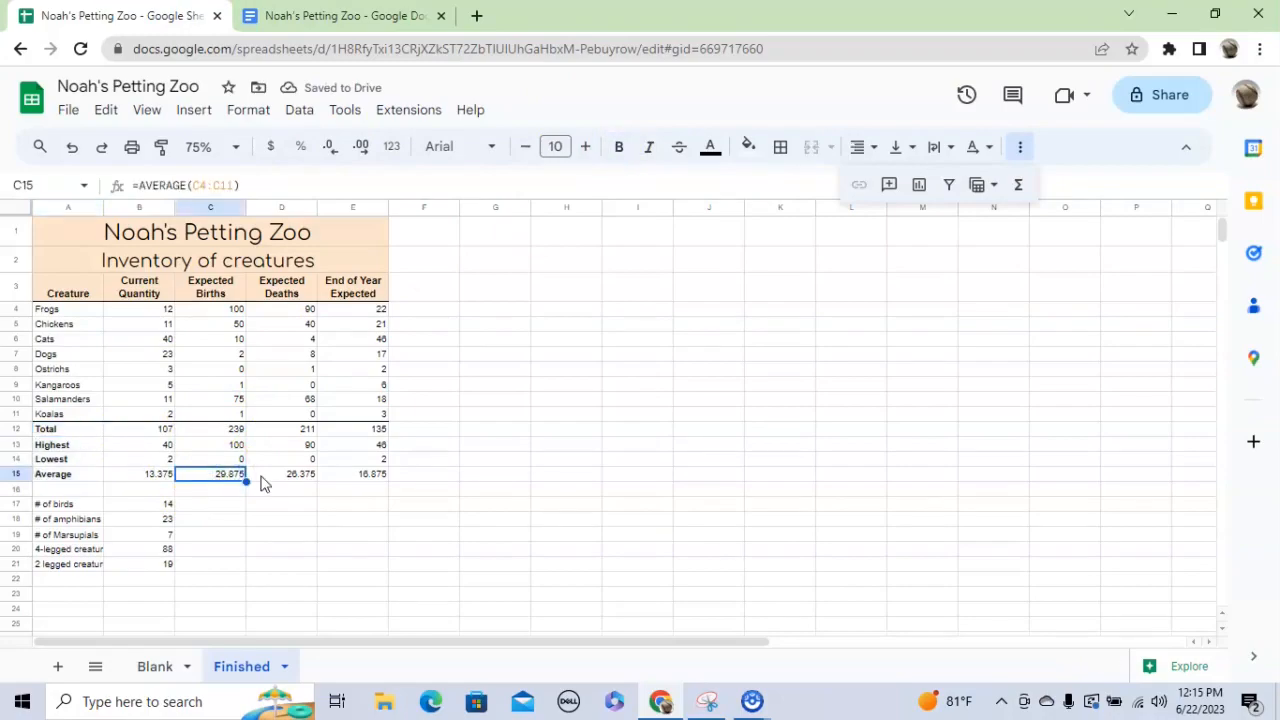
click(143, 479)
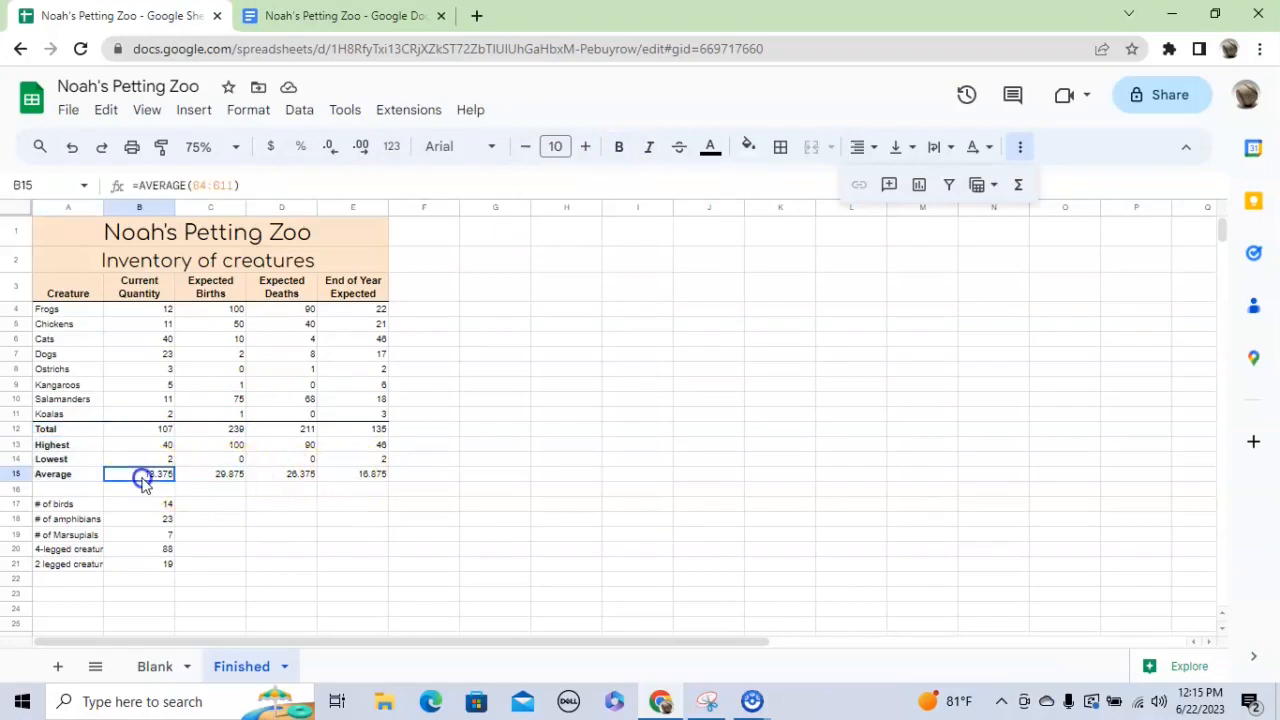
drag(300, 480, 371, 477)
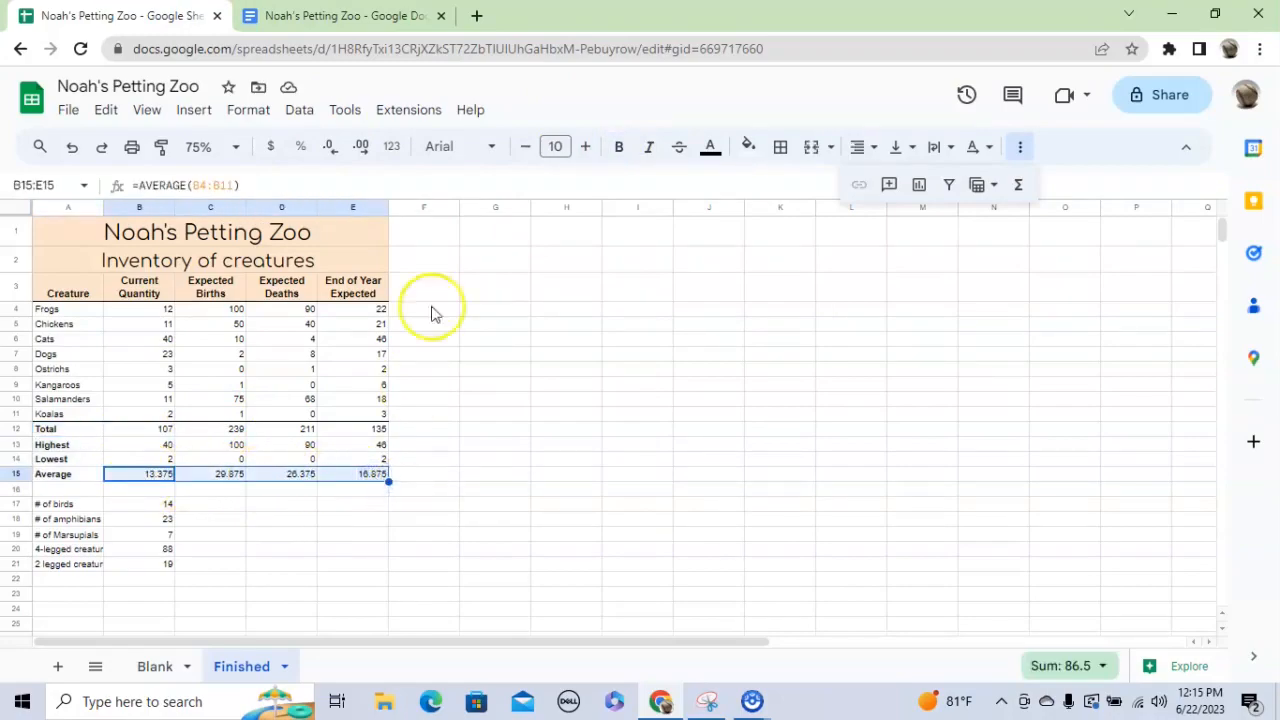
click(329, 150)
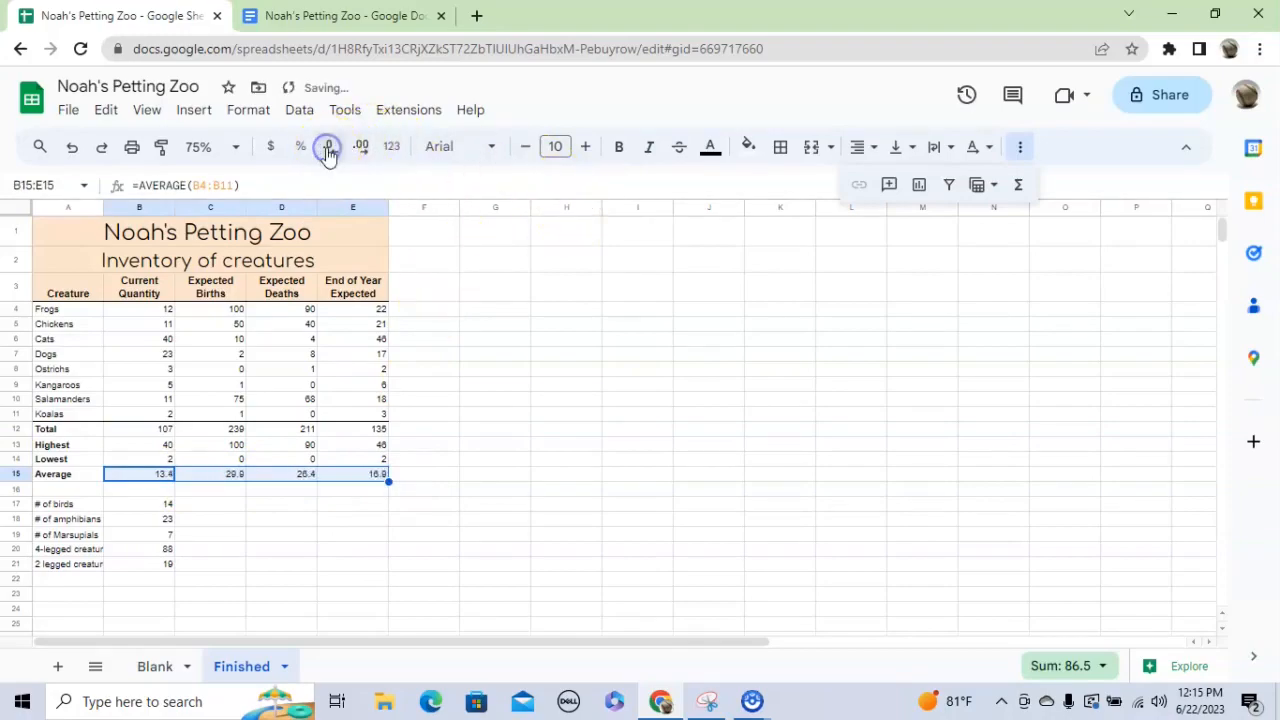
- Insert a chart of the creatures and their current quantities from the range A3:B11
click(233, 489)
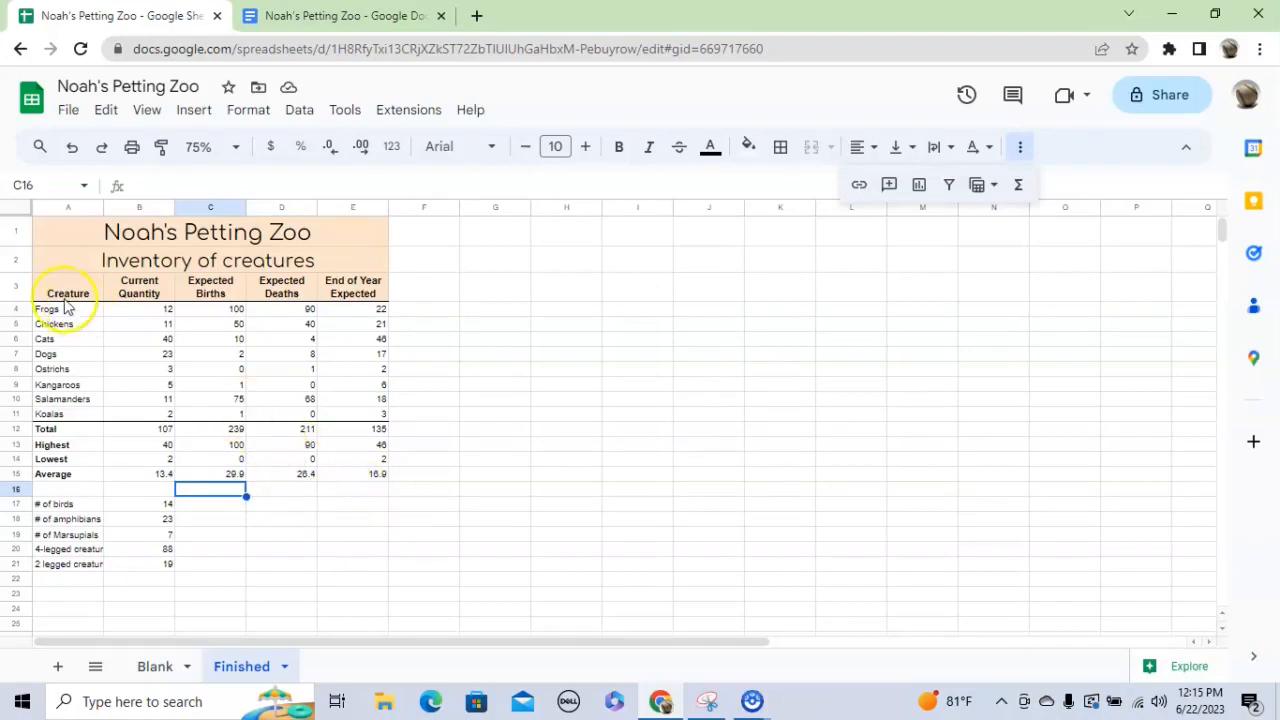
drag(63, 293, 153, 412)
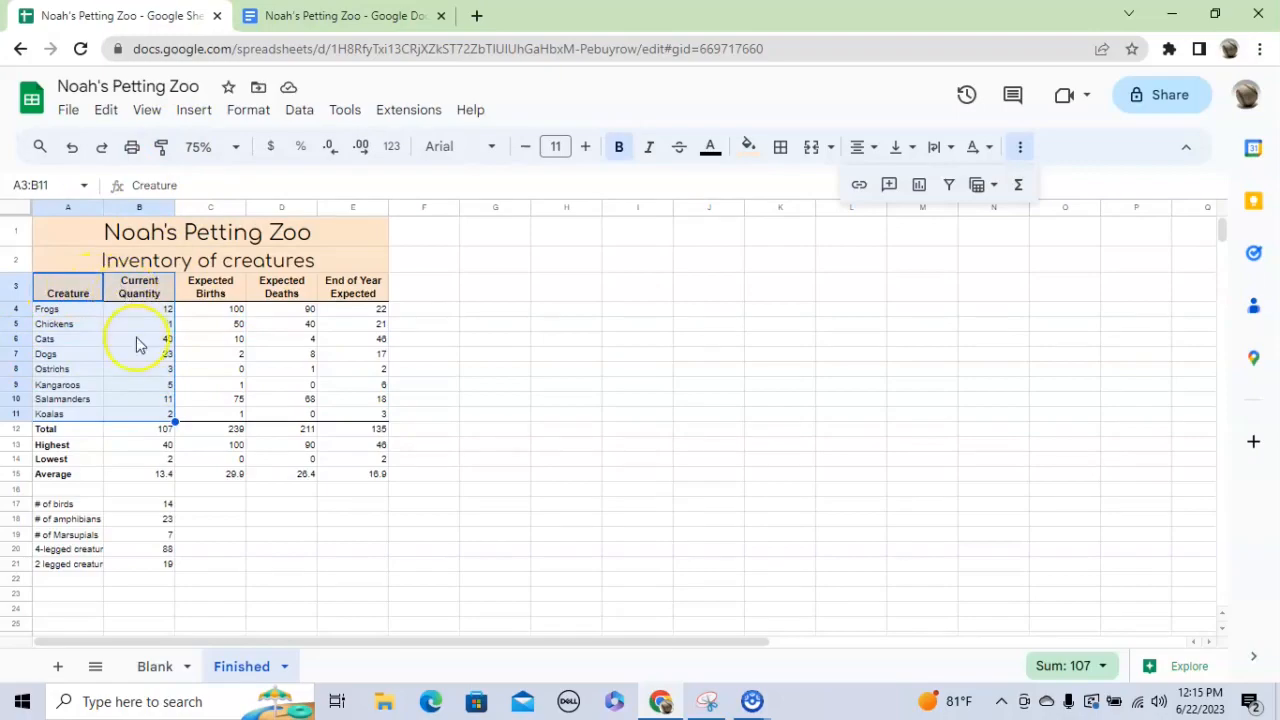
click(200, 112)
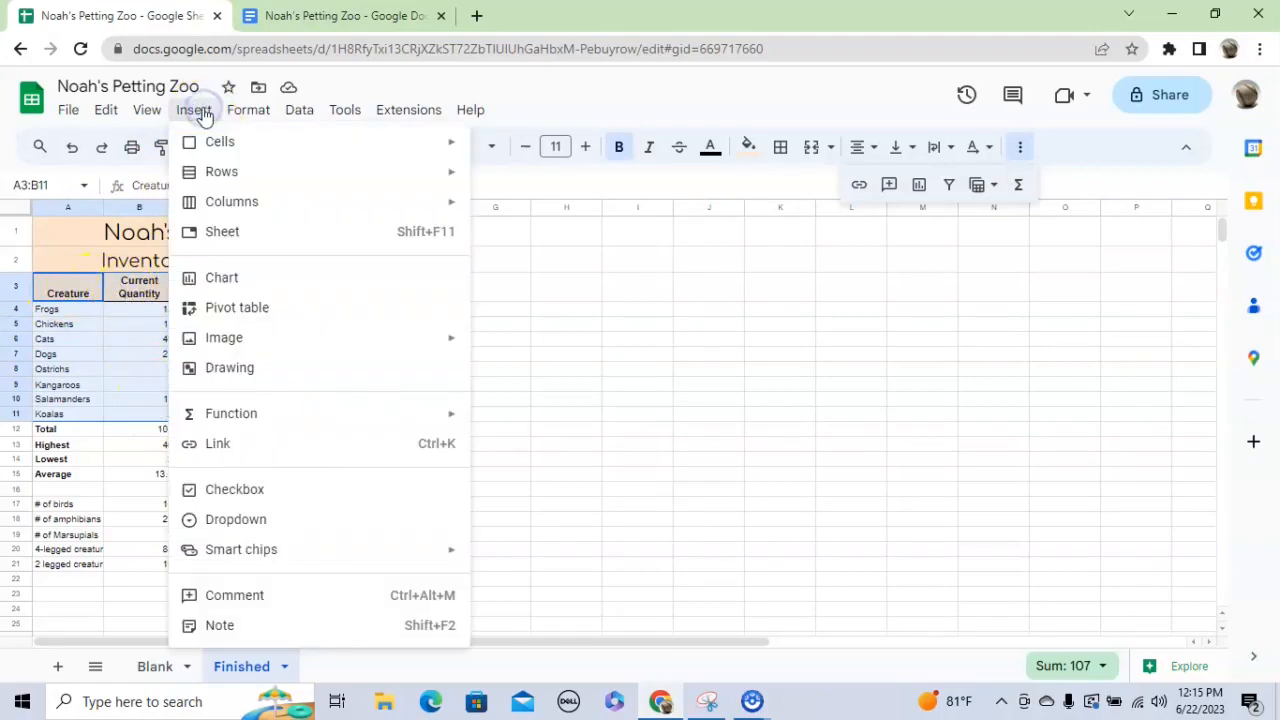
click(232, 283)
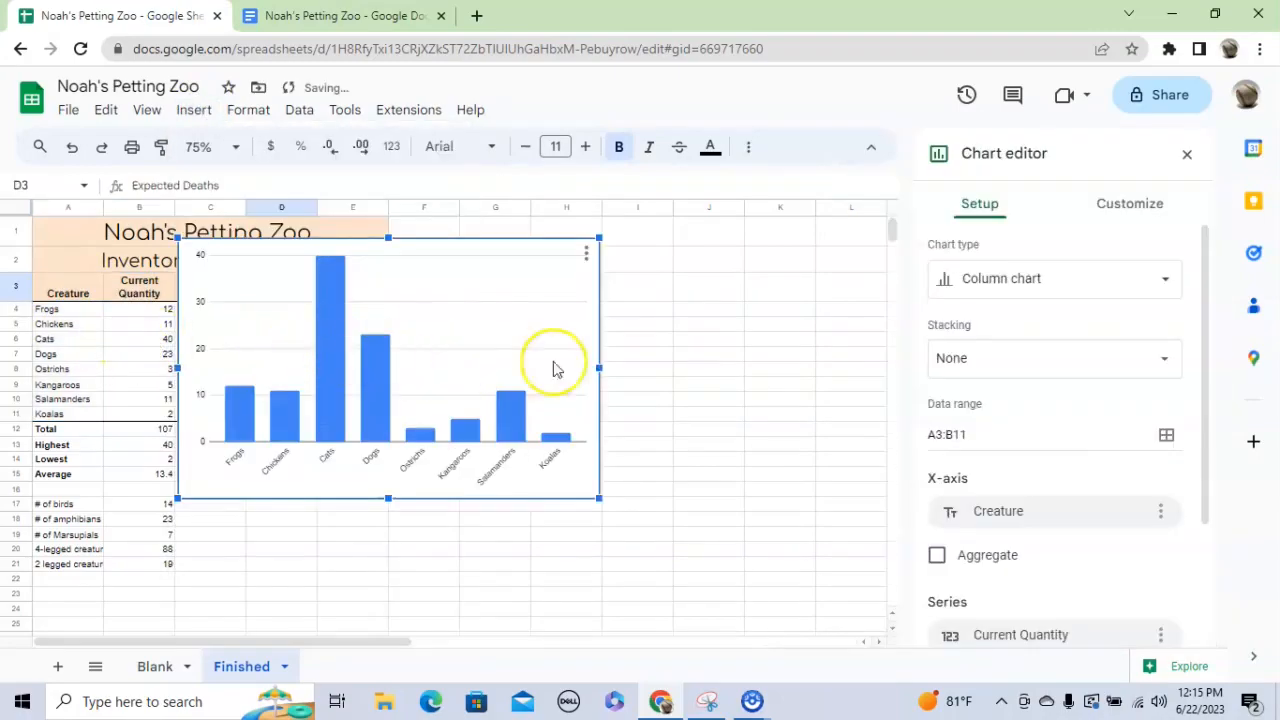
- Change the chart type of the creature quantities chart to a standard pie chart
click(1163, 280)
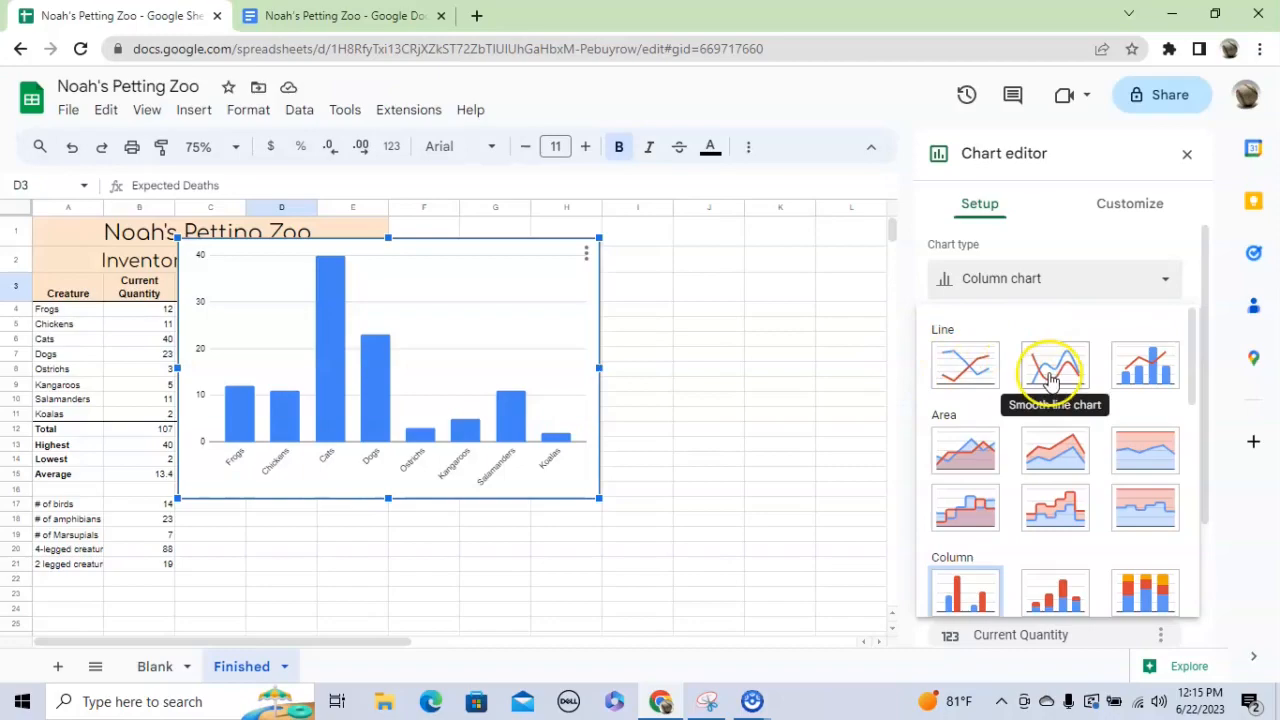
click(1165, 279)
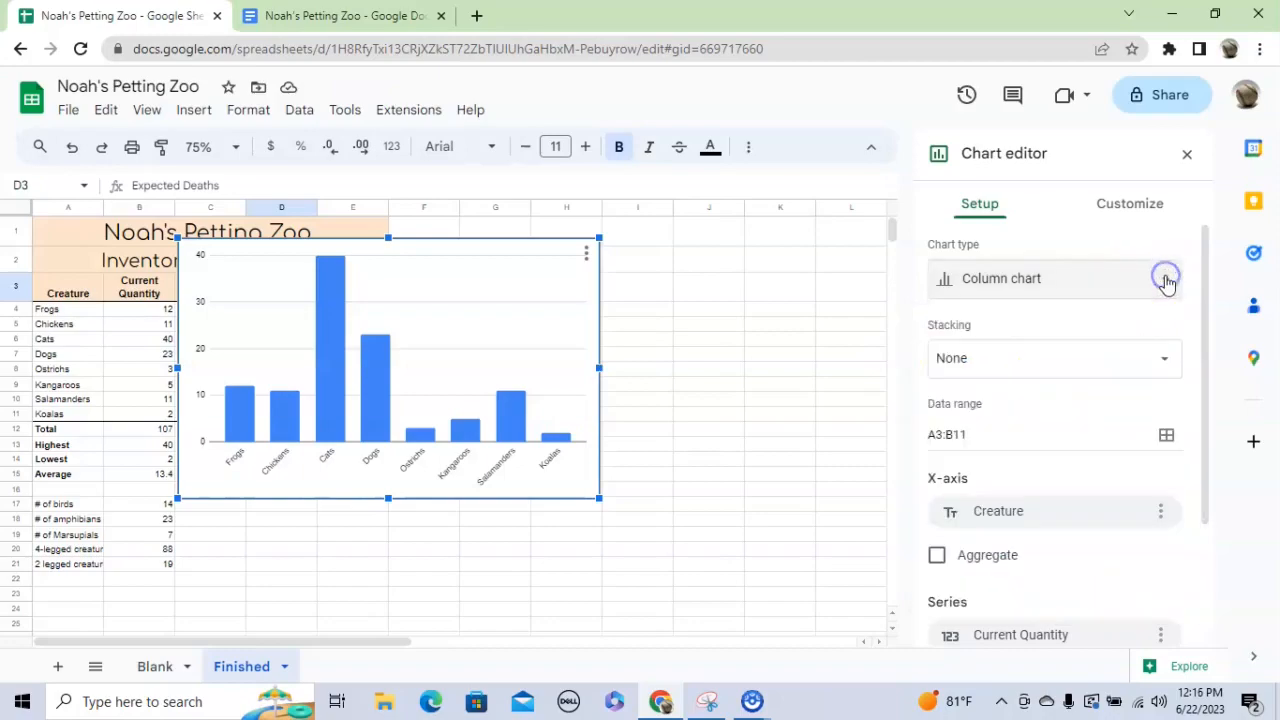
click(1166, 280)
scroll(1172, 328, down, 3)
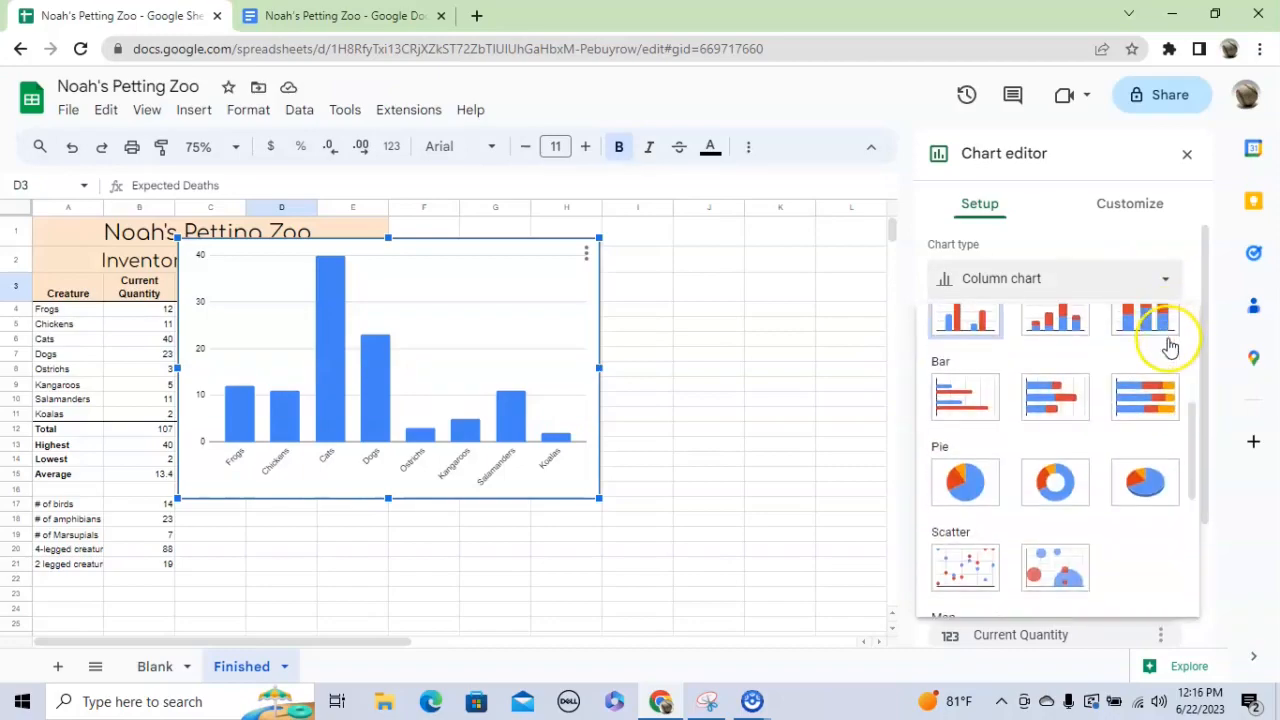
click(987, 490)
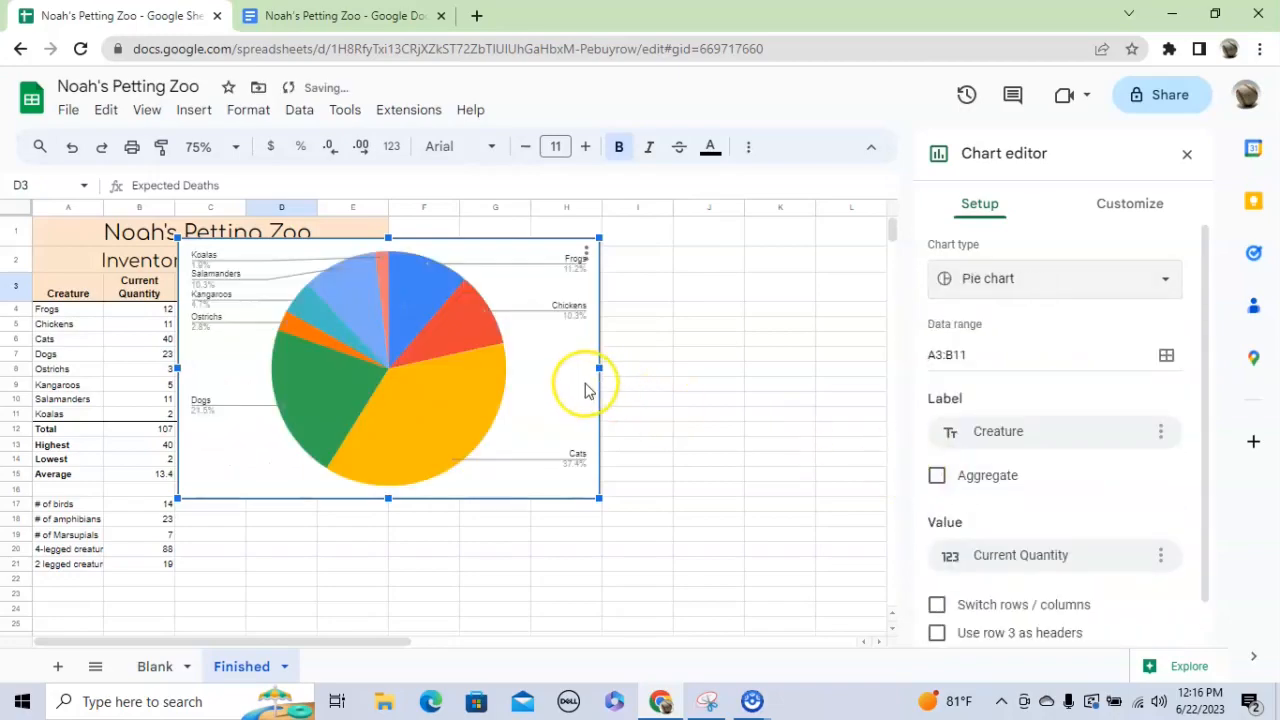
- Move the pie chart clear of the data so it sits beside the inventory table over columns F to K, and close the chart editor
click(556, 372)
drag(556, 372, 790, 357)
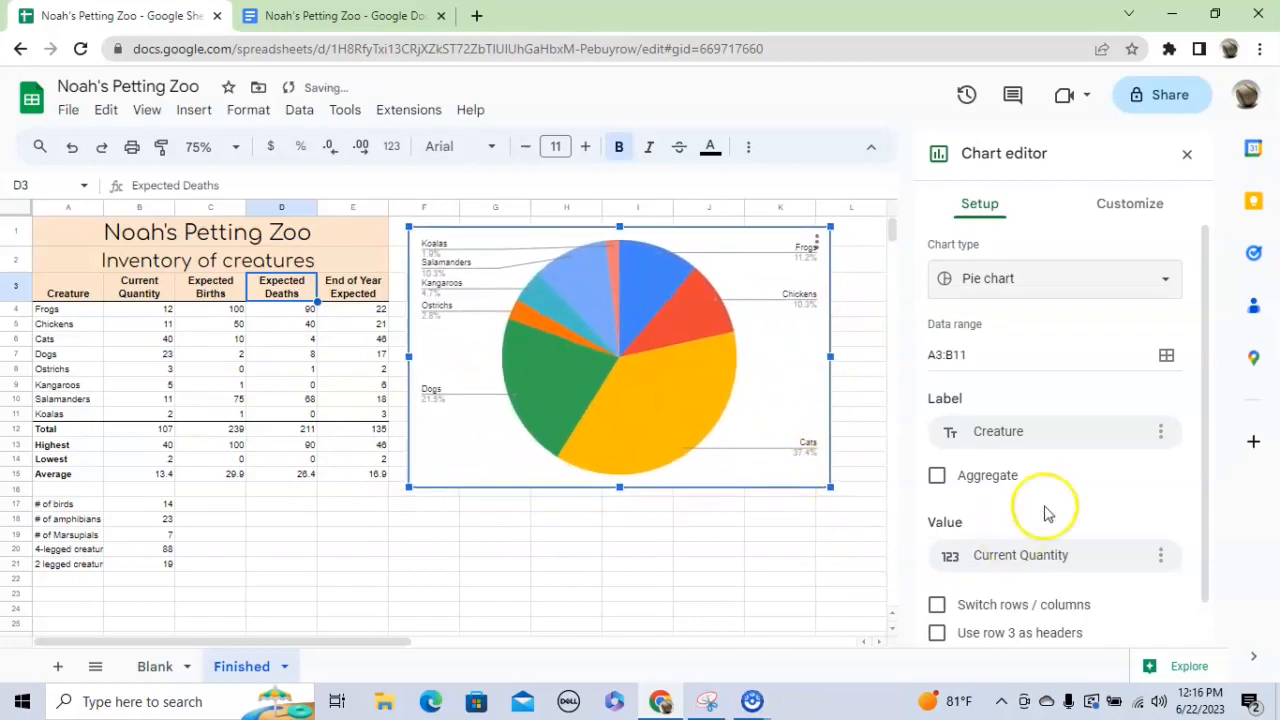
click(1189, 158)
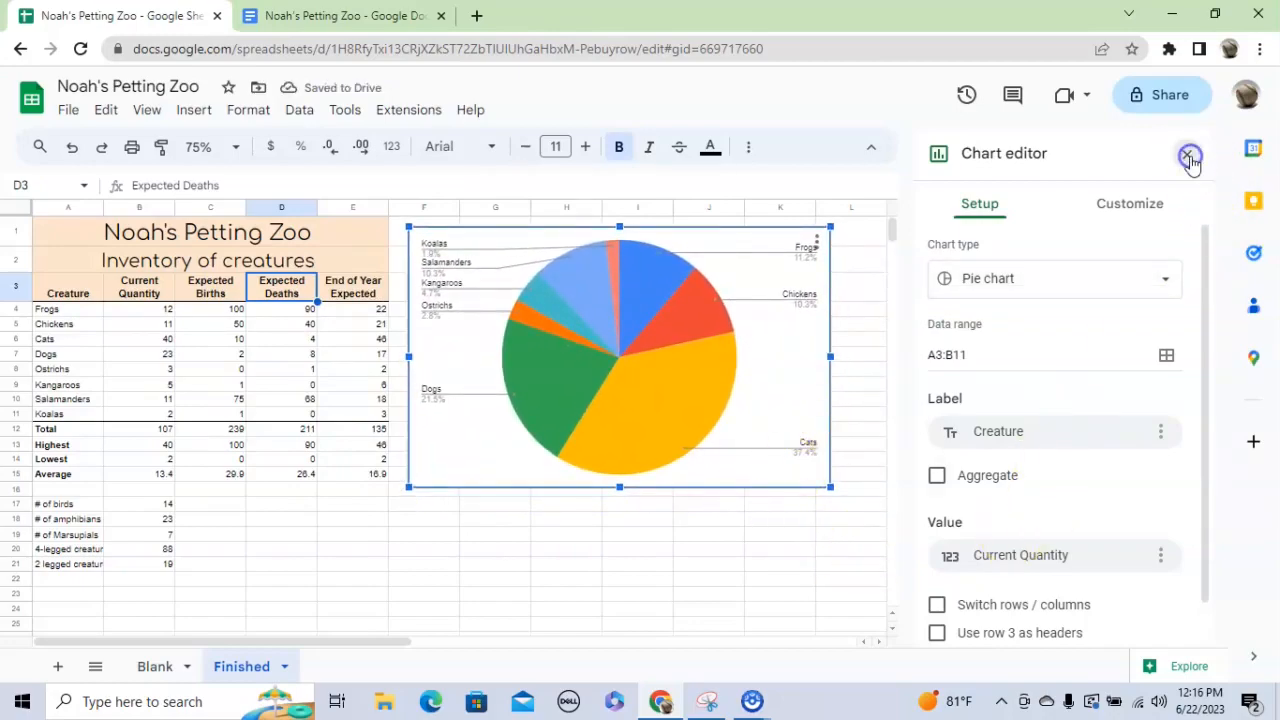
click(273, 518)
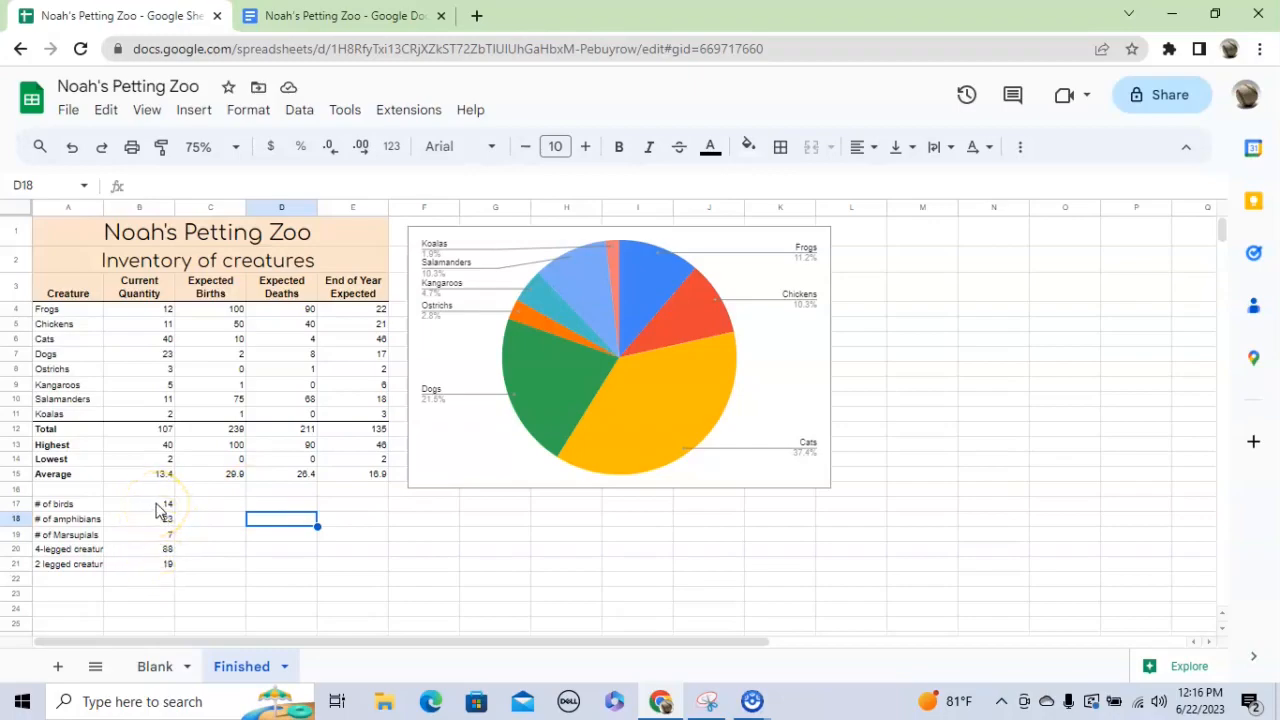
drag(155, 505, 150, 537)
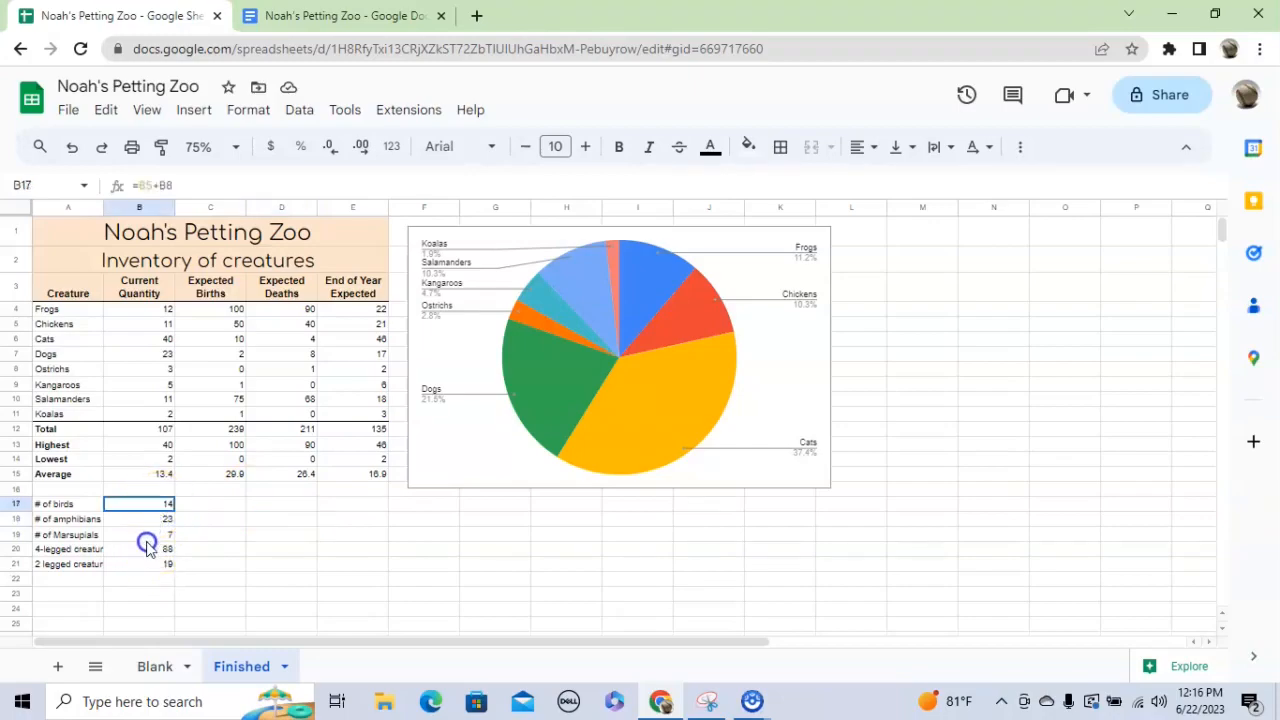
click(358, 313)
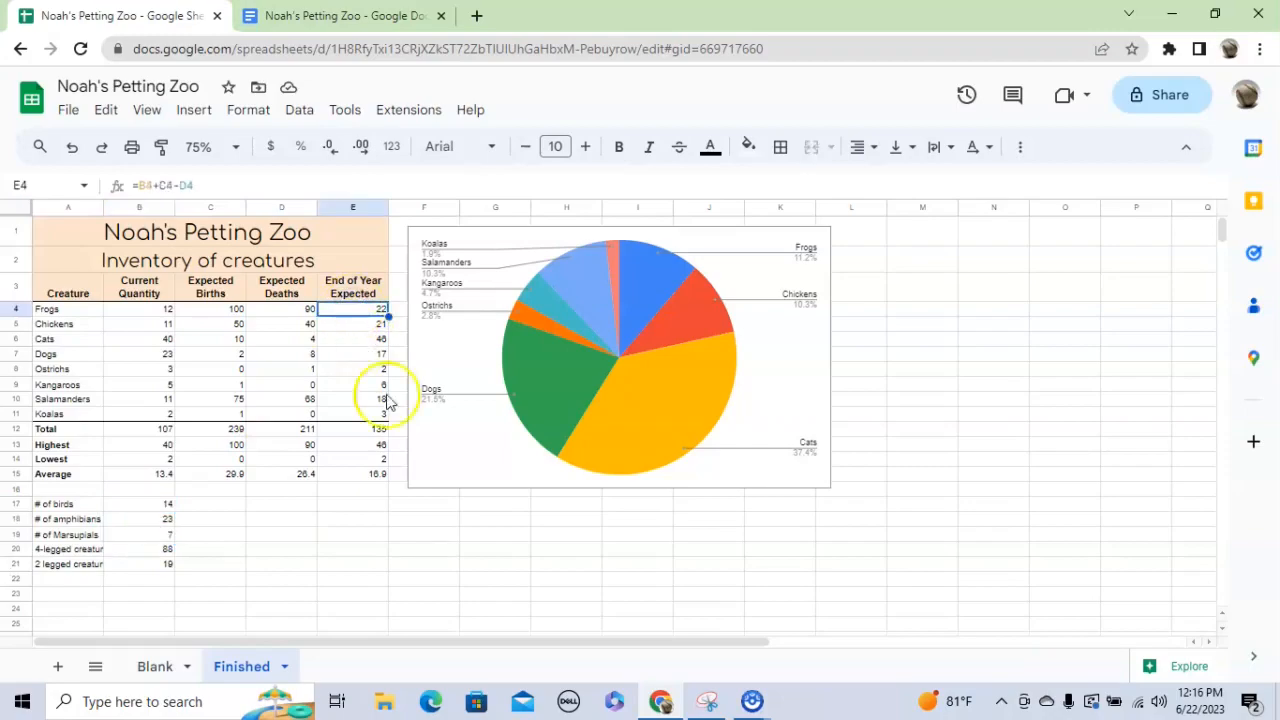
click(372, 520)
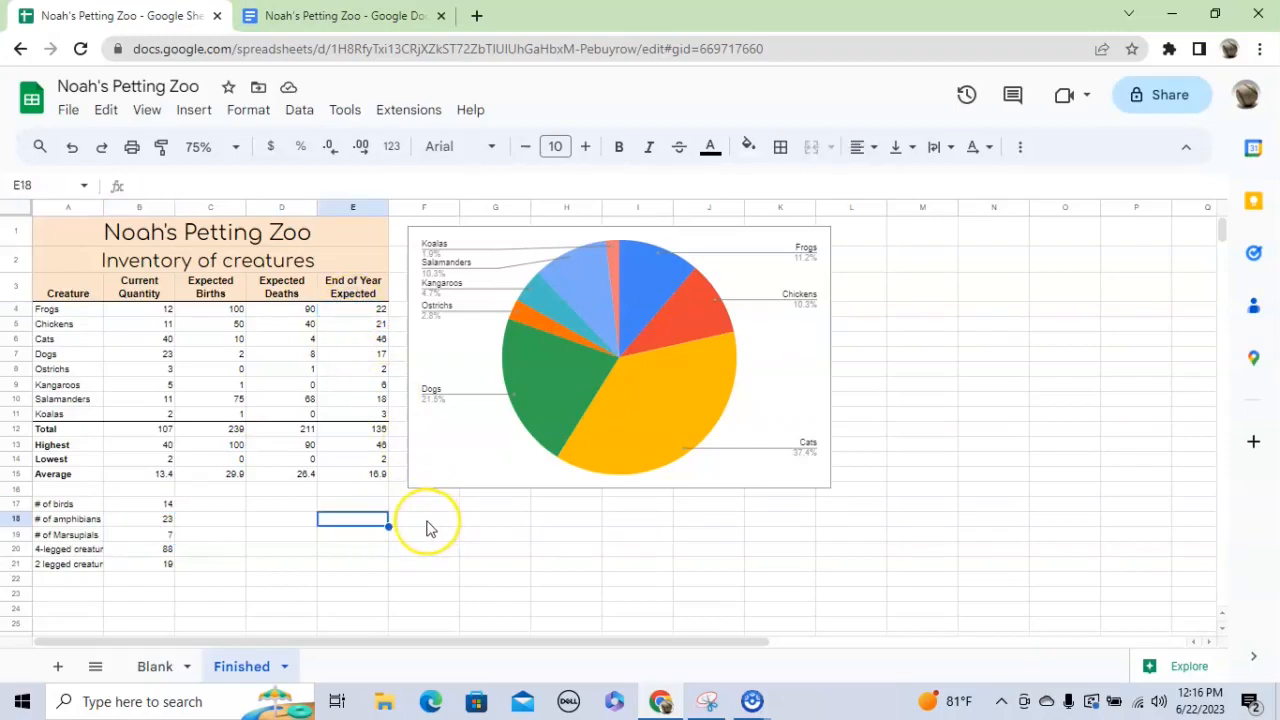